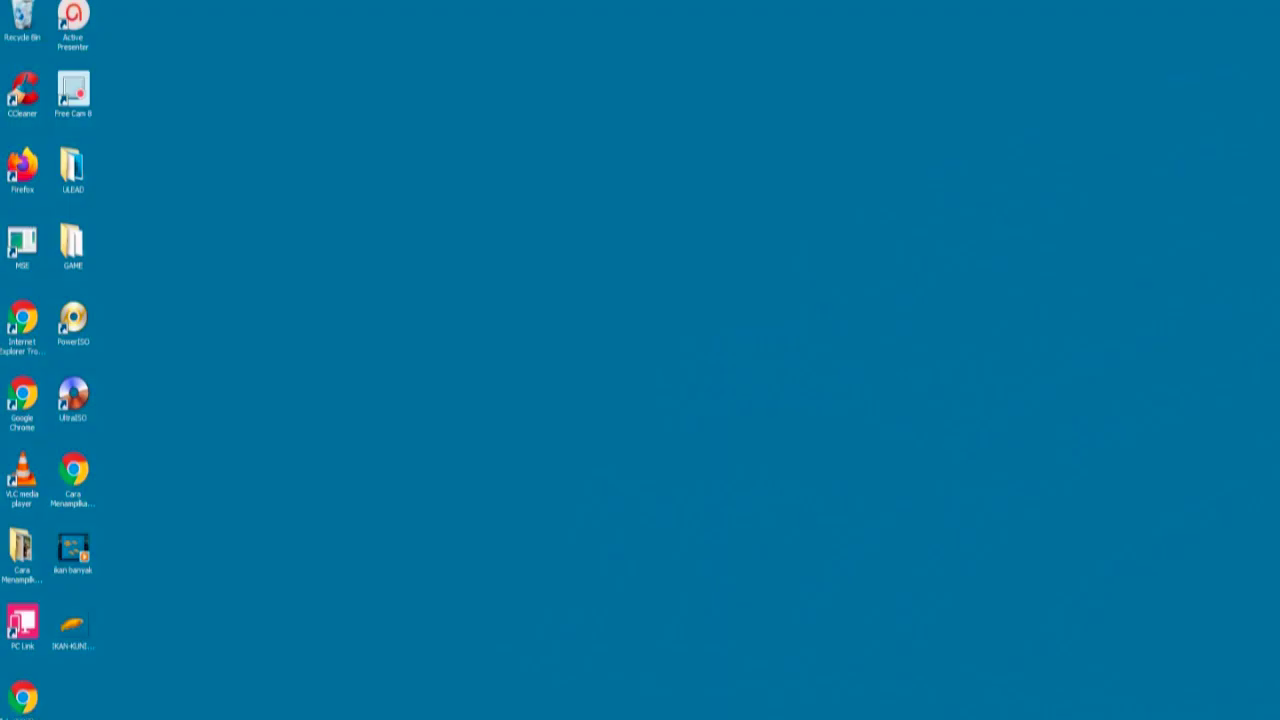
Step: Launch Microsoft PowerPoint 2010 from the Start menu
{"action": "key", "text": "super"}
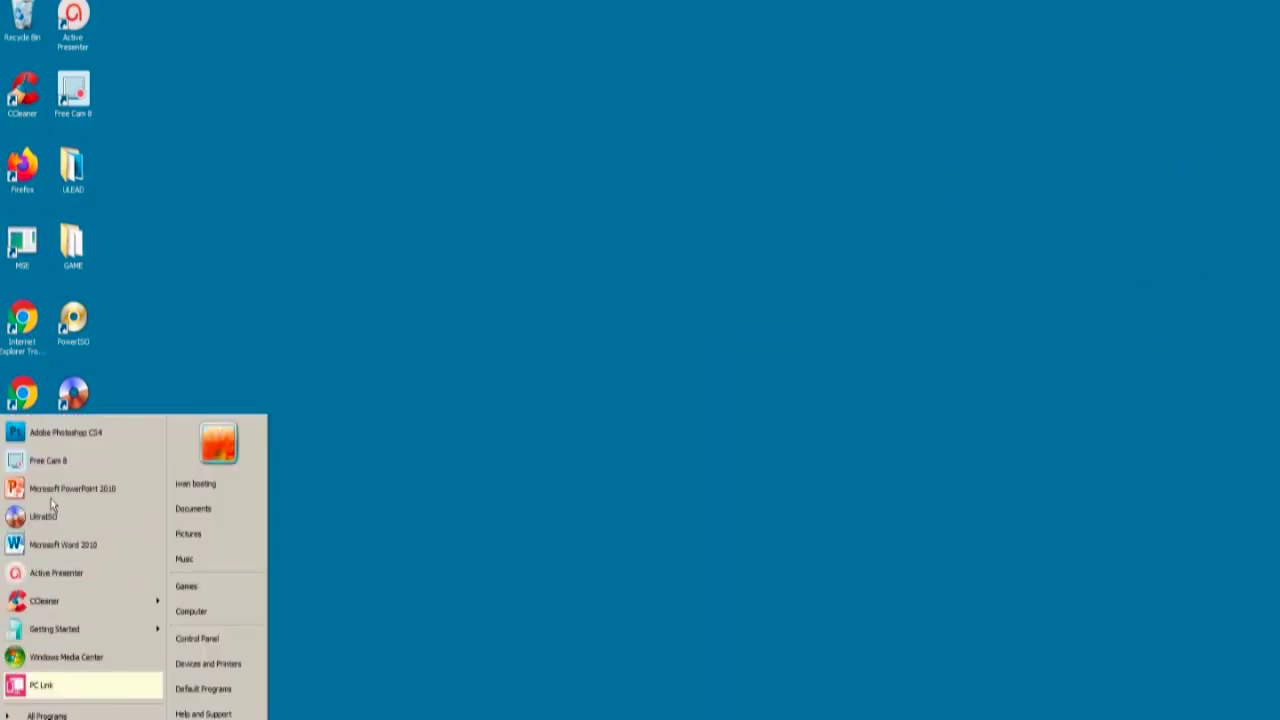
{"action": "left_click", "coordinate": [62, 489]}
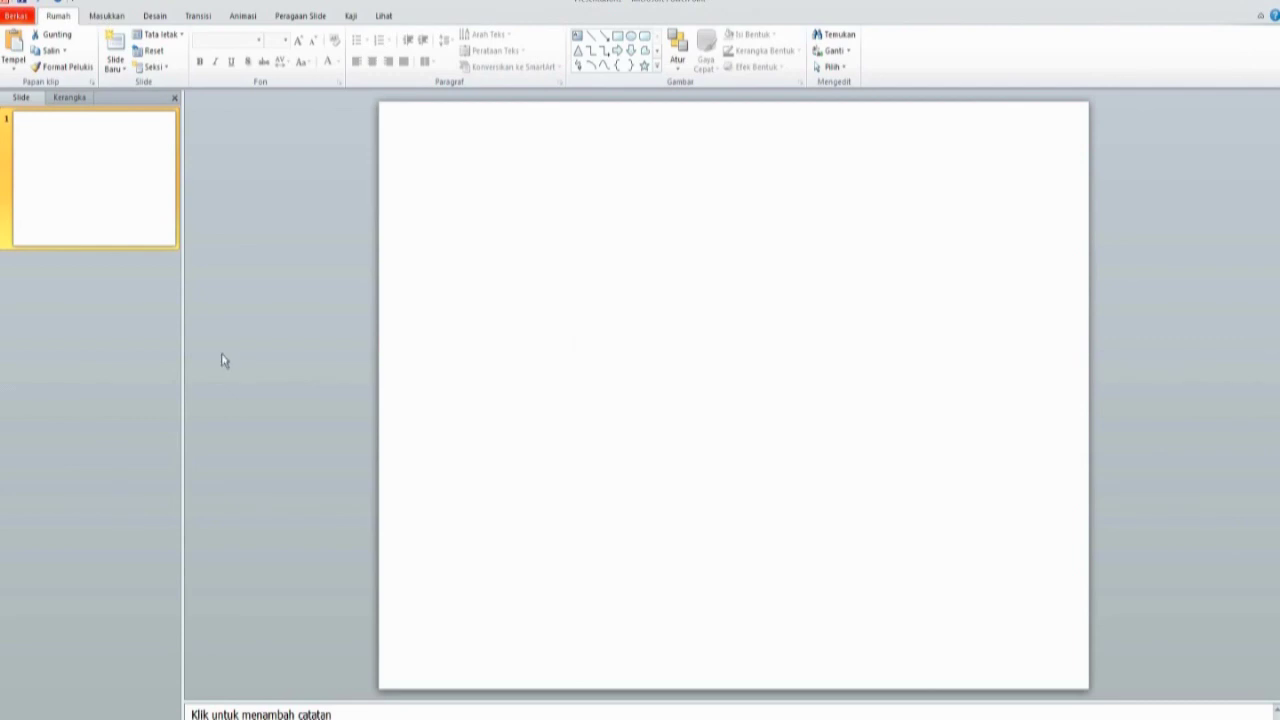
Step: Draw a rectangle from the slide's top-left to bottom-right corner so it covers the whole slide
{"action": "left_click", "coordinate": [107, 16]}
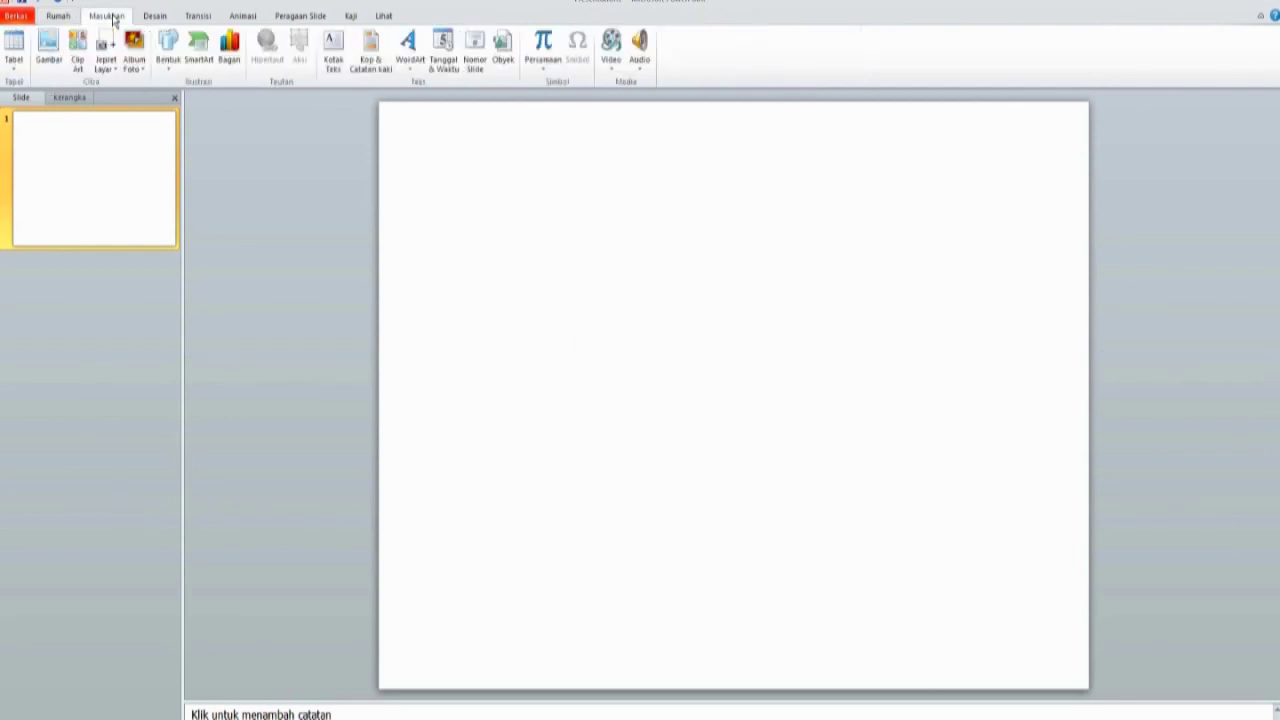
{"action": "left_click", "coordinate": [168, 66]}
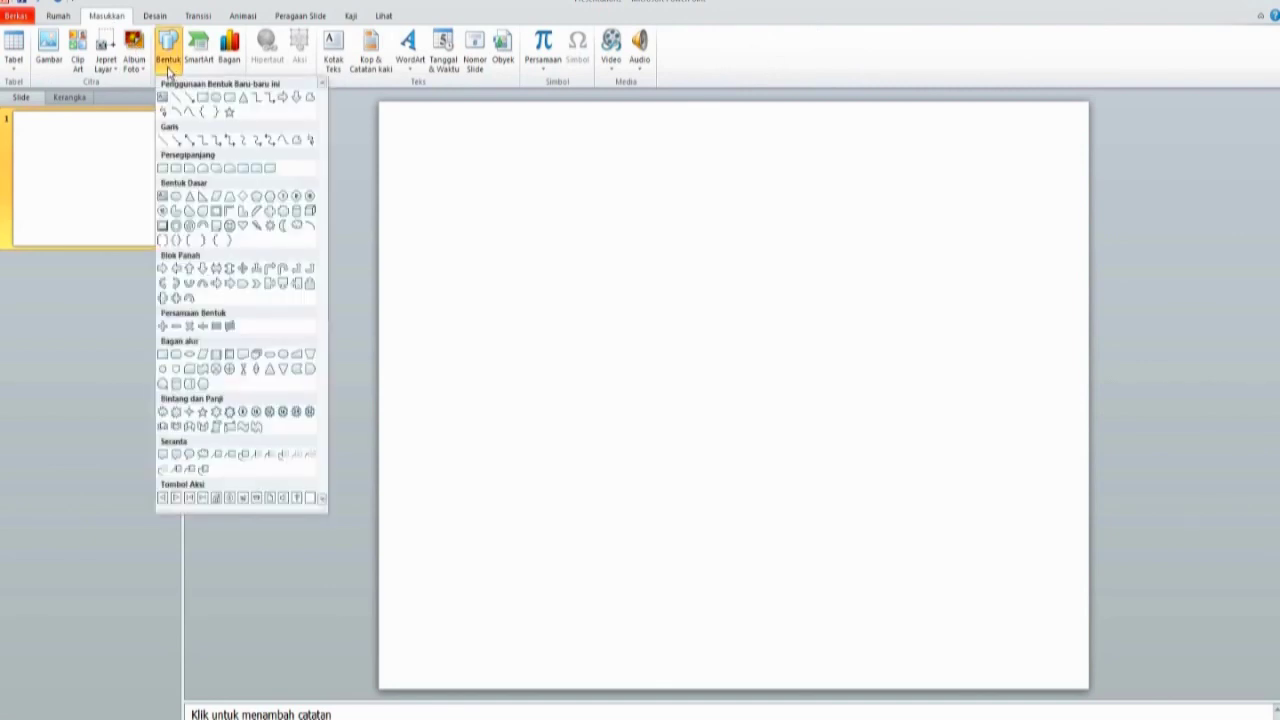
{"action": "left_click", "coordinate": [203, 98]}
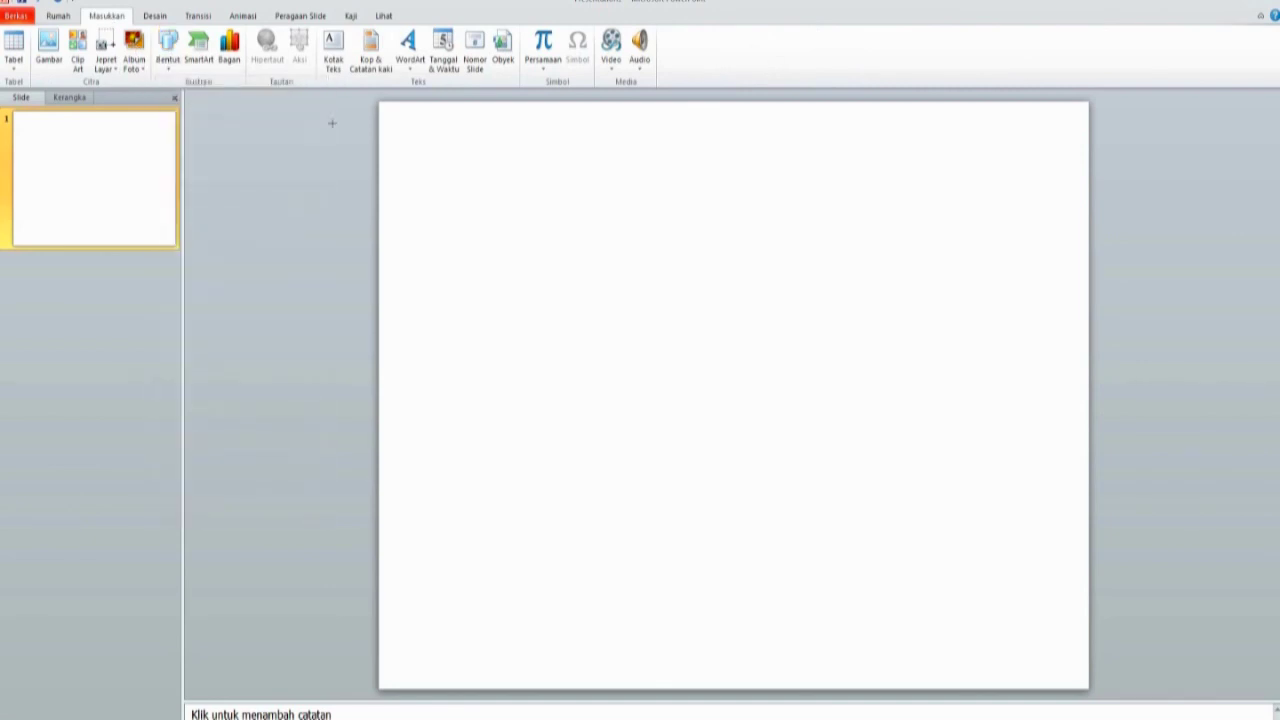
{"action": "mouse_move", "coordinate": [377, 99]}
{"action": "left_mouse_down"}
{"action": "mouse_move", "coordinate": [718, 561]}
{"action": "mouse_move", "coordinate": [1091, 686]}
{"action": "left_mouse_up"}
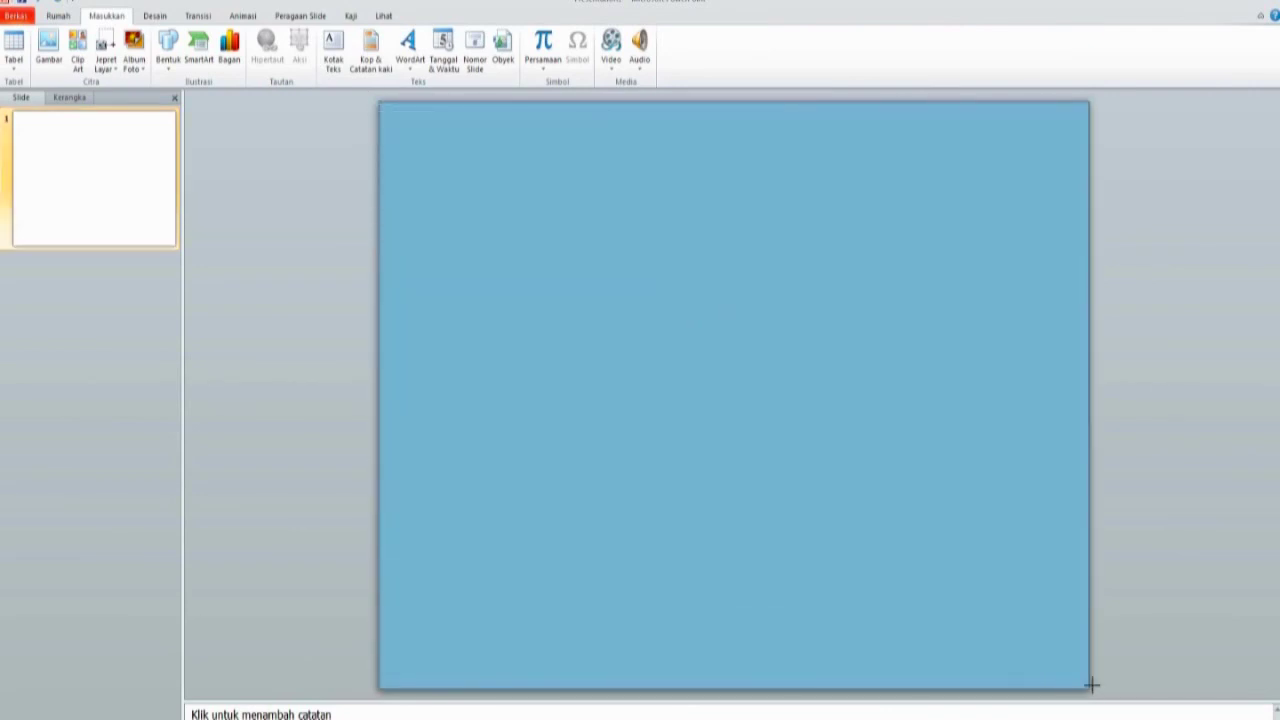
{"action": "left_click_drag", "start_coordinate": [1093, 690], "coordinate": [1091, 687]}
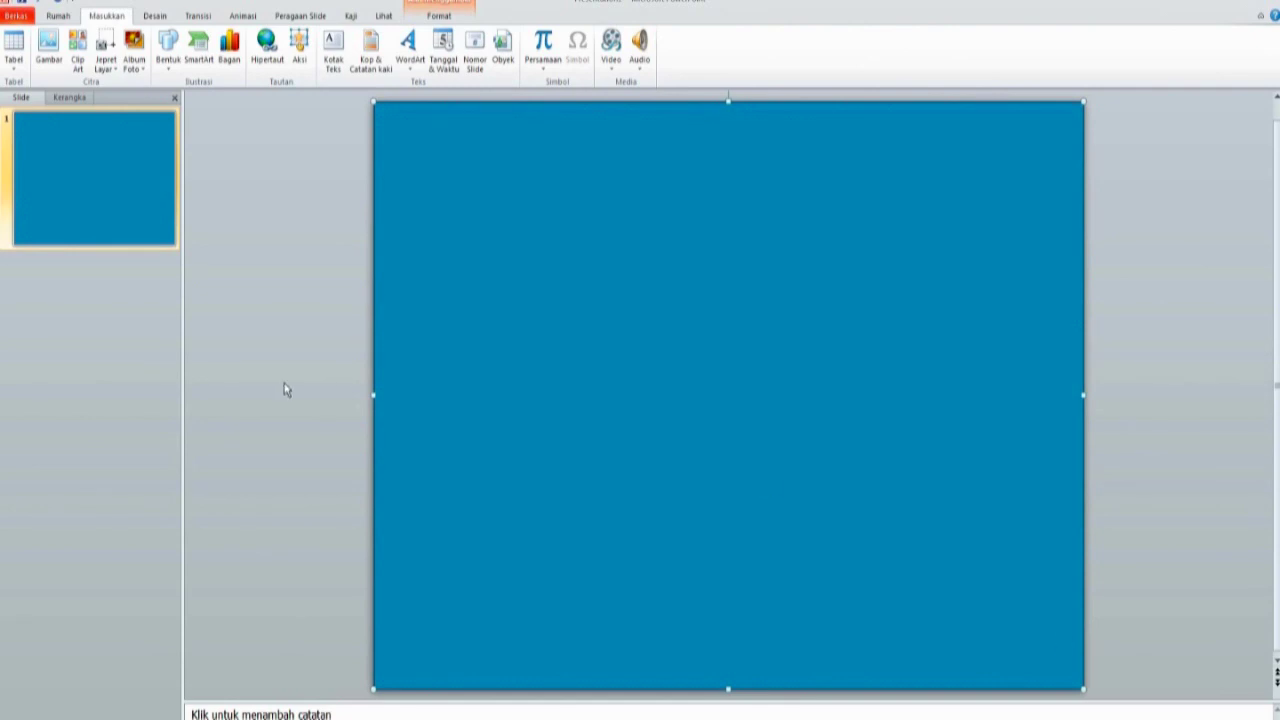
{"action": "scroll", "coordinate": [418, 474], "scroll_direction": "down", "scroll_amount": 2, "text": "ctrl"}
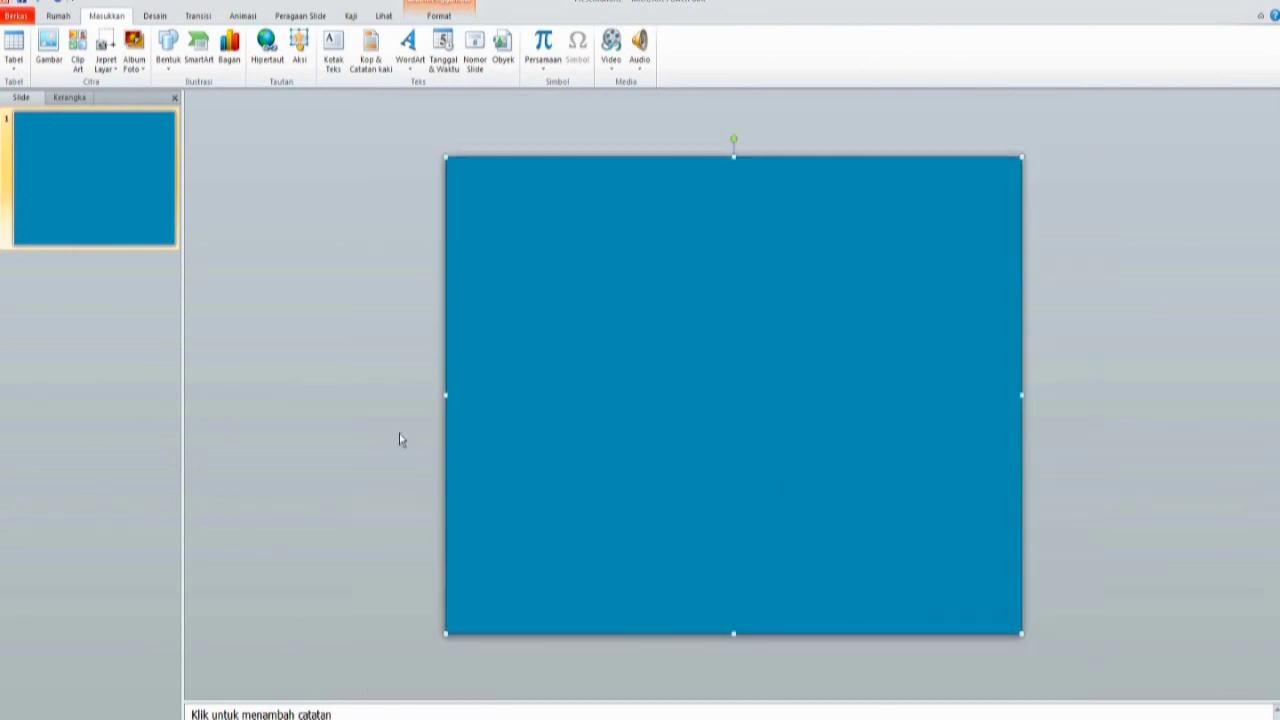
Step: Insert the IKAN-KUNING-GIF fish picture, shrink it and move it to the lower right
{"action": "left_click", "coordinate": [50, 45]}
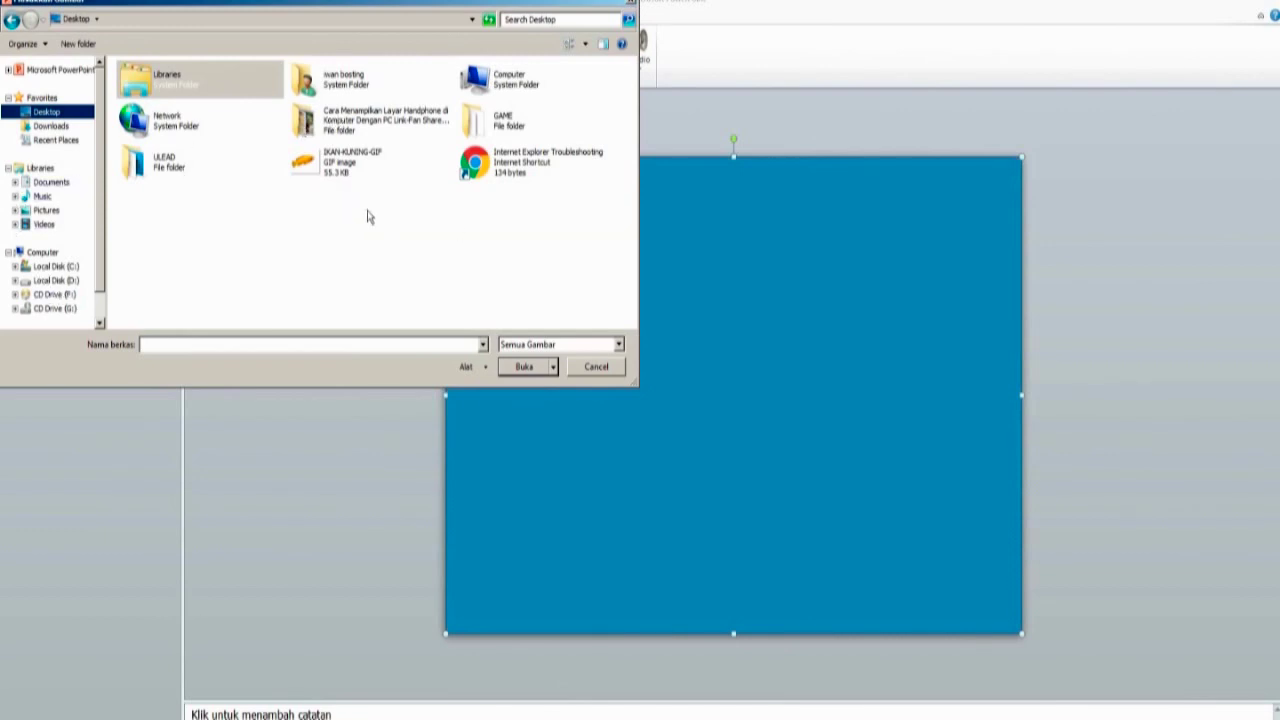
{"action": "left_click", "coordinate": [313, 168]}
{"action": "left_click", "coordinate": [523, 366]}
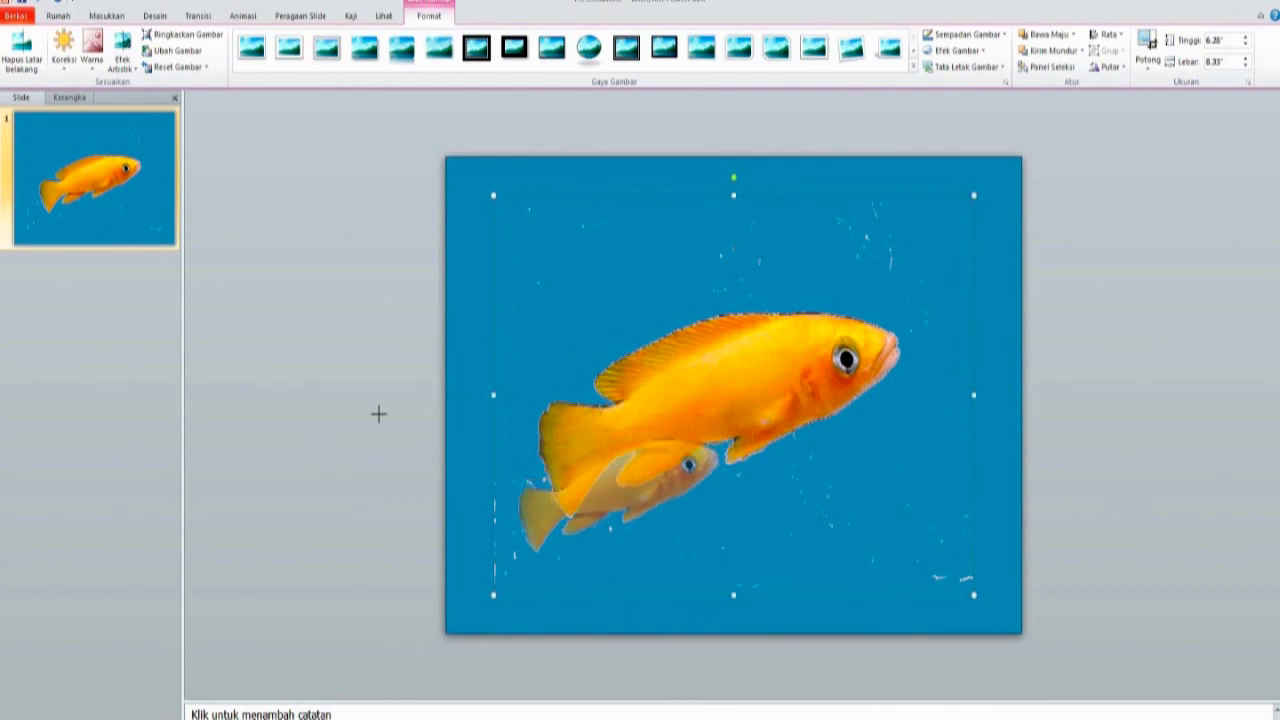
{"action": "left_click_drag", "start_coordinate": [373, 454], "coordinate": [398, 540]}
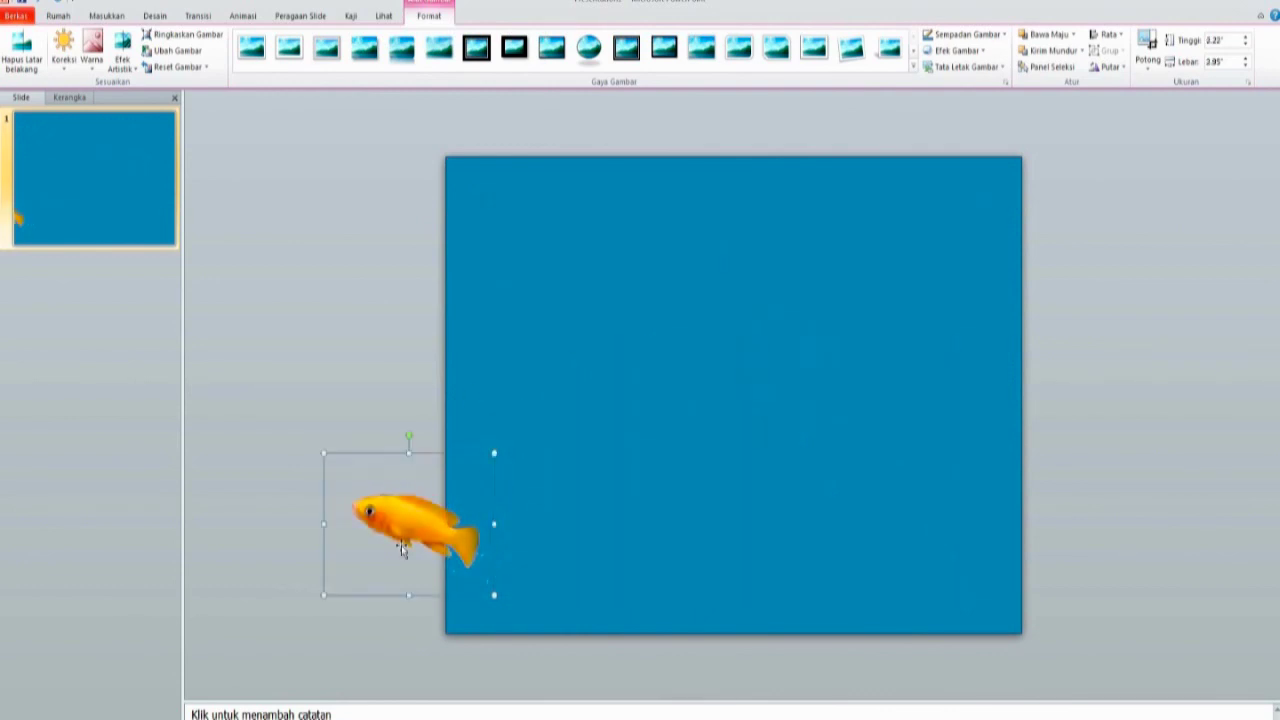
{"action": "left_click_drag", "start_coordinate": [589, 522], "coordinate": [810, 377]}
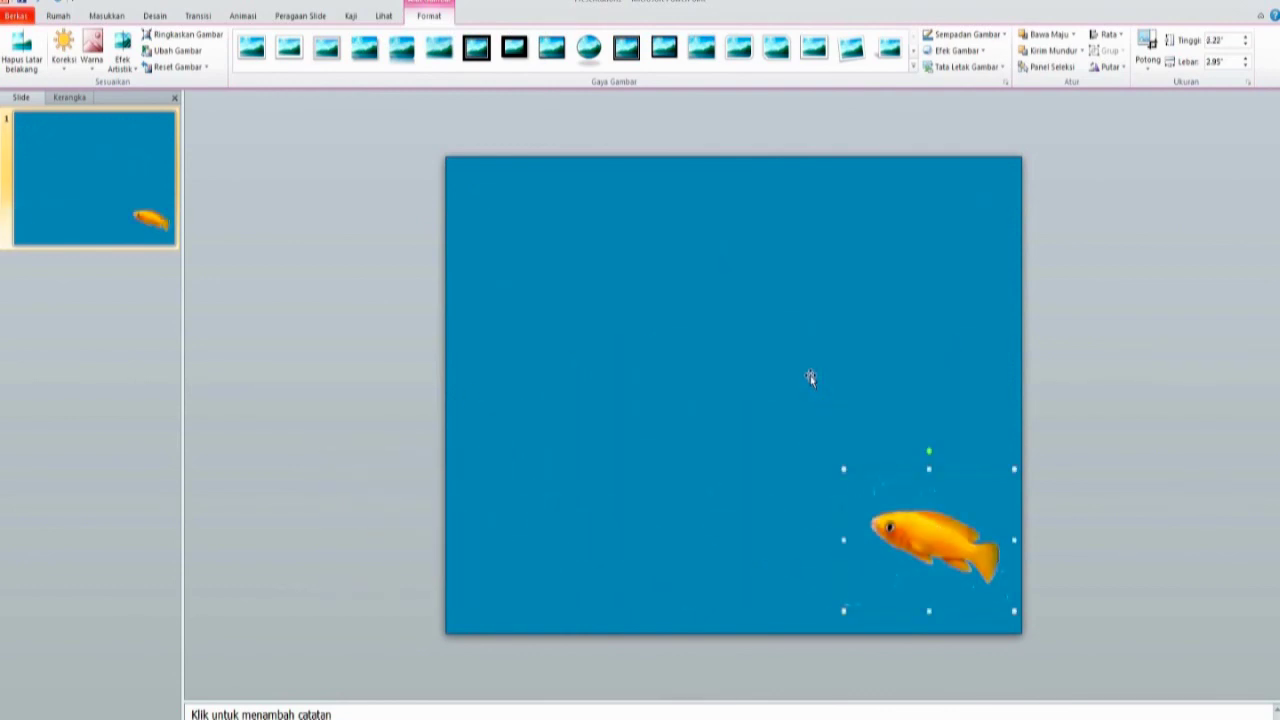
Step: Copy the fish, move the copy to the middle and flip it to face right
{"action": "key", "text": "ctrl+c"}
{"action": "key", "text": "ctrl+v"}
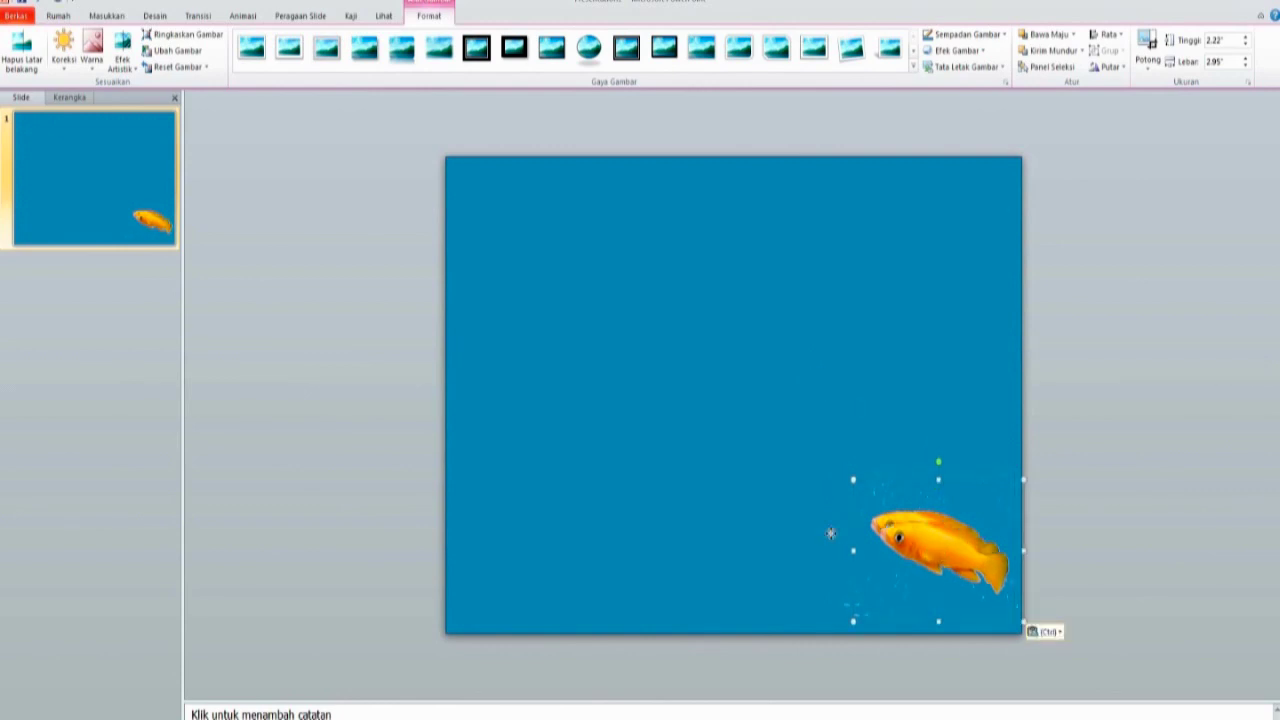
{"action": "left_click_drag", "start_coordinate": [938, 560], "coordinate": [668, 420]}
{"action": "mouse_move", "coordinate": [587, 339]}
{"action": "left_mouse_down"}
{"action": "mouse_move", "coordinate": [826, 366]}
{"action": "mouse_move", "coordinate": [593, 455]}
{"action": "left_mouse_up"}
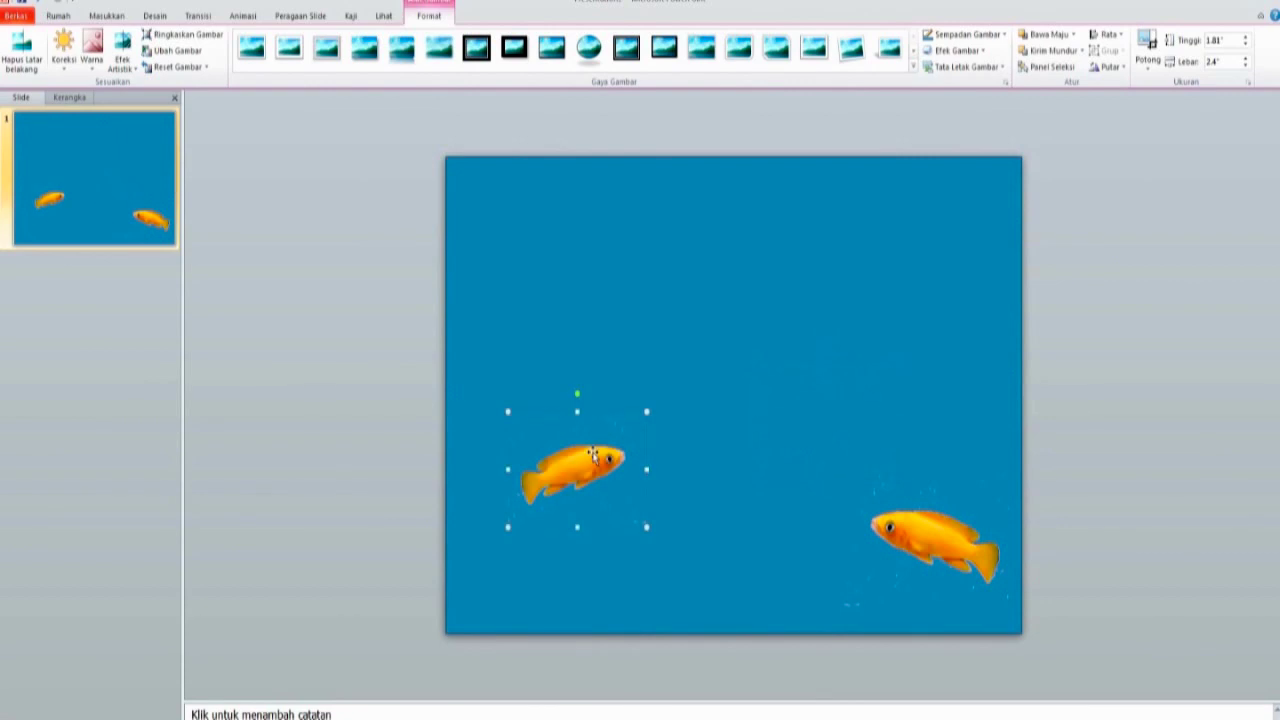
Step: Paste three more fish copies and spread them across the middle of the slide
{"action": "key", "text": "ctrl+v"}
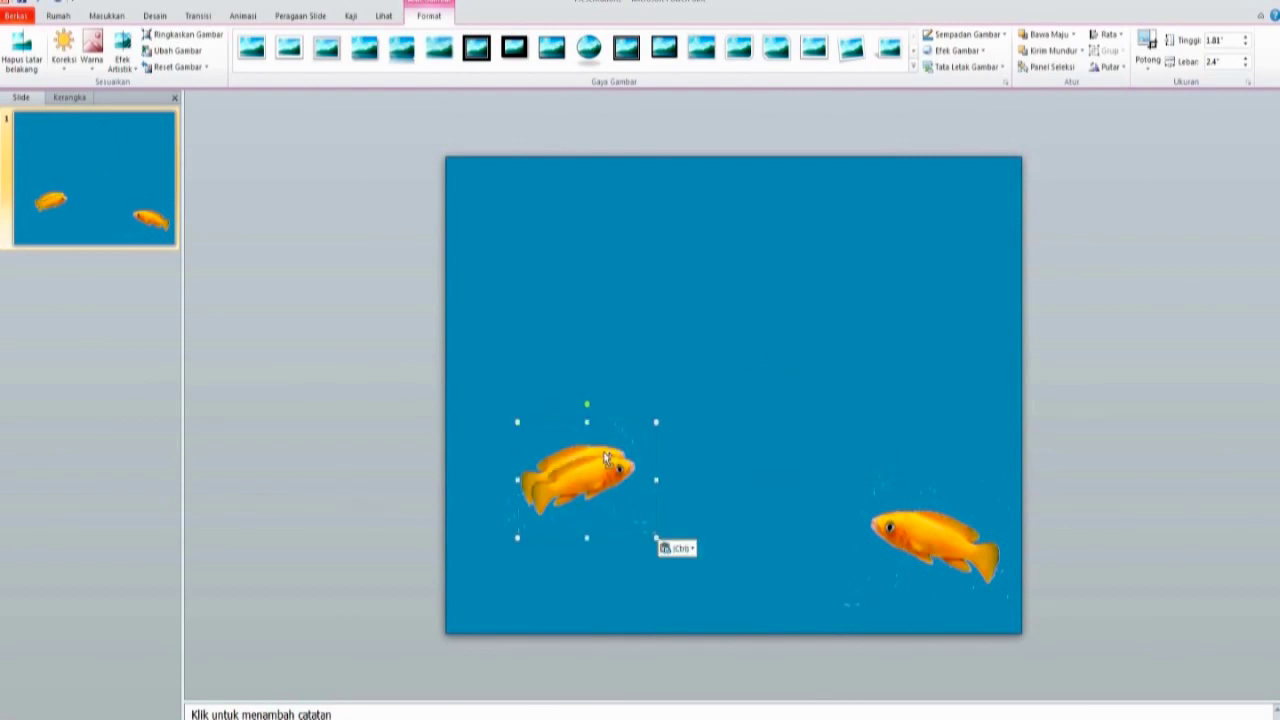
{"action": "key", "text": "ctrl+v"}
{"action": "key", "text": "ctrl+v"}
{"action": "key", "text": "ctrl+v"}
{"action": "key", "text": "ctrl+v"}
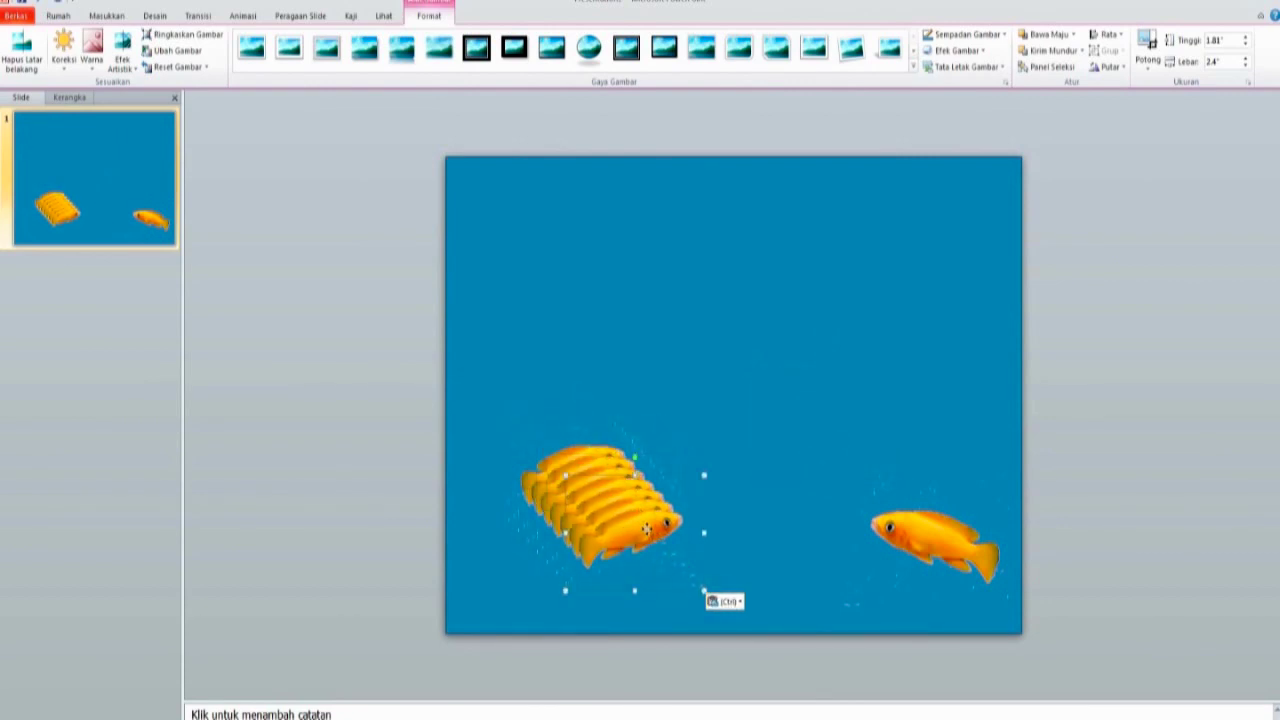
{"action": "key", "text": "ctrl+v"}
{"action": "mouse_move", "coordinate": [624, 503]}
{"action": "left_mouse_down"}
{"action": "mouse_move", "coordinate": [700, 337]}
{"action": "mouse_move", "coordinate": [762, 363]}
{"action": "left_mouse_up"}
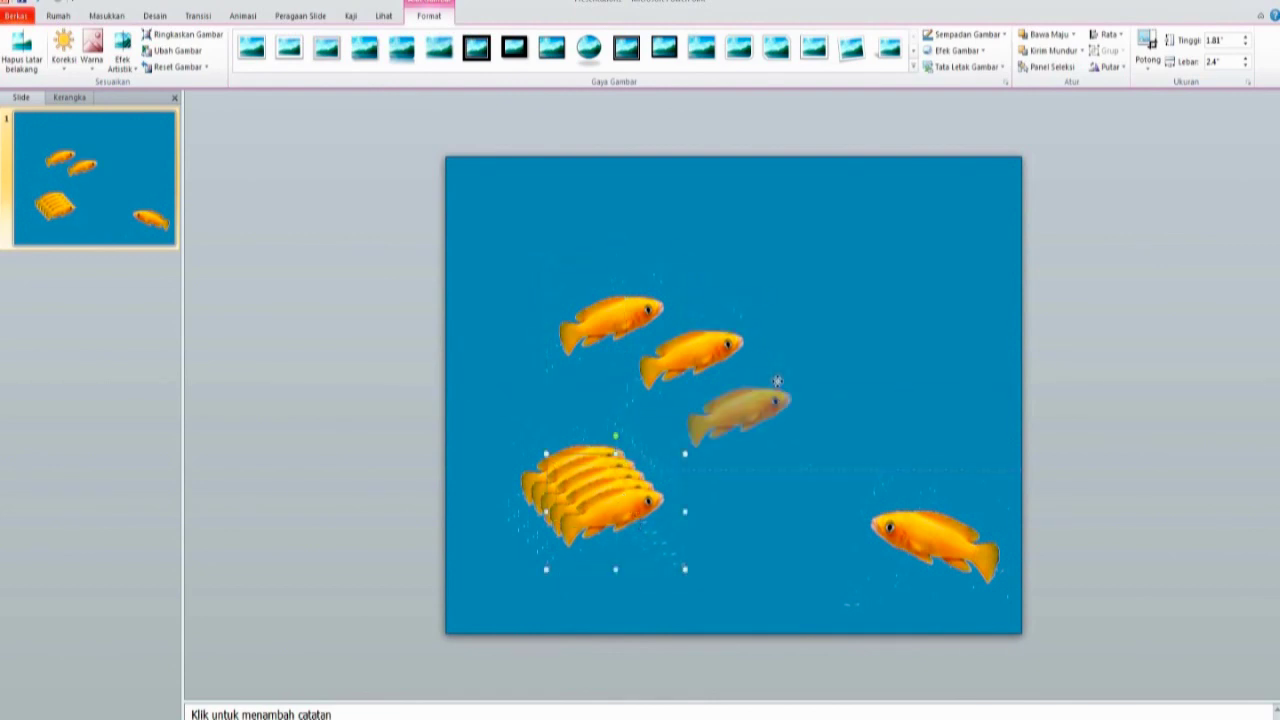
{"action": "mouse_move", "coordinate": [604, 512]}
{"action": "left_mouse_down"}
{"action": "mouse_move", "coordinate": [559, 442]}
{"action": "mouse_move", "coordinate": [569, 522]}
{"action": "left_mouse_up"}
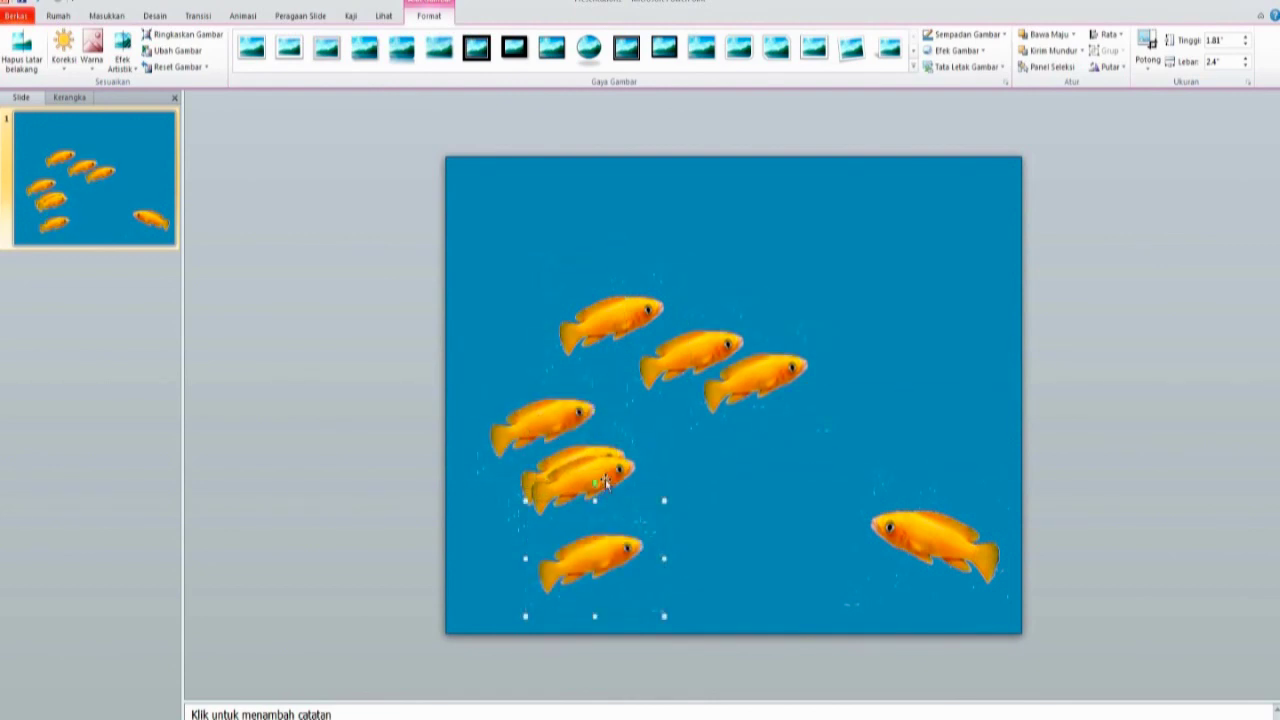
{"action": "left_click_drag", "start_coordinate": [497, 383], "coordinate": [545, 430]}
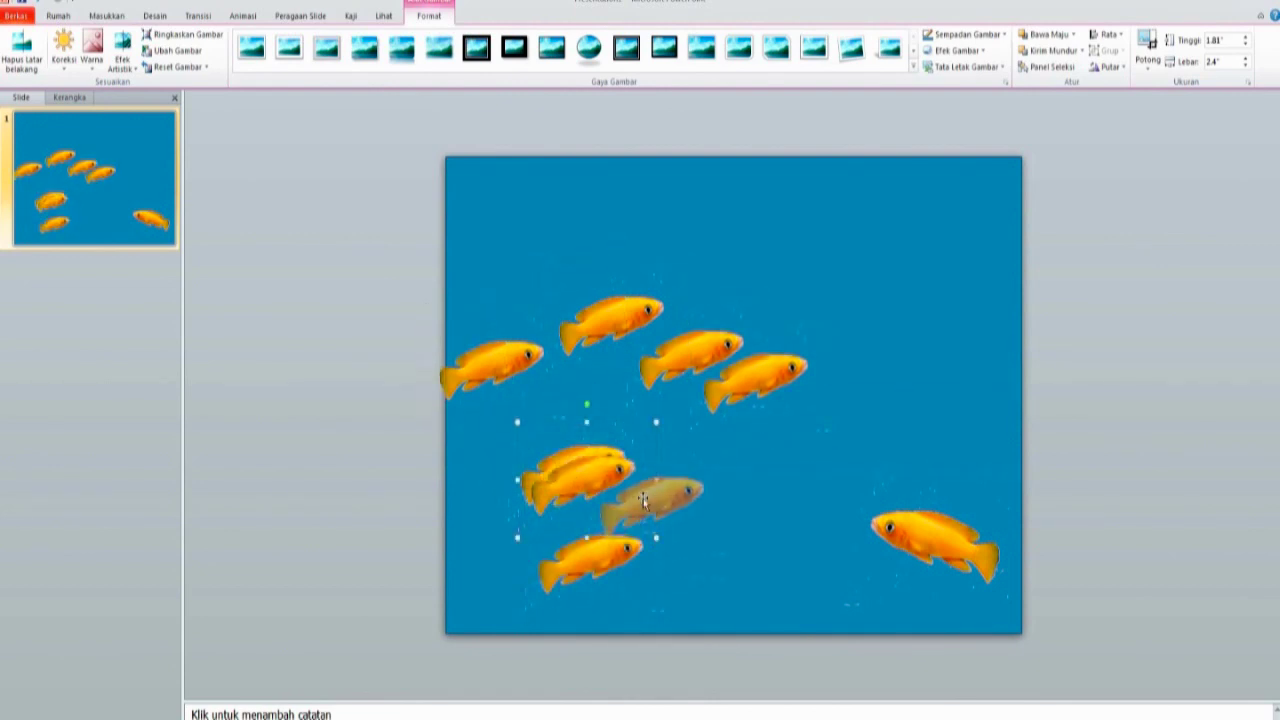
{"action": "left_click_drag", "start_coordinate": [575, 478], "coordinate": [650, 495]}
{"action": "left_click_drag", "start_coordinate": [578, 465], "coordinate": [536, 459]}
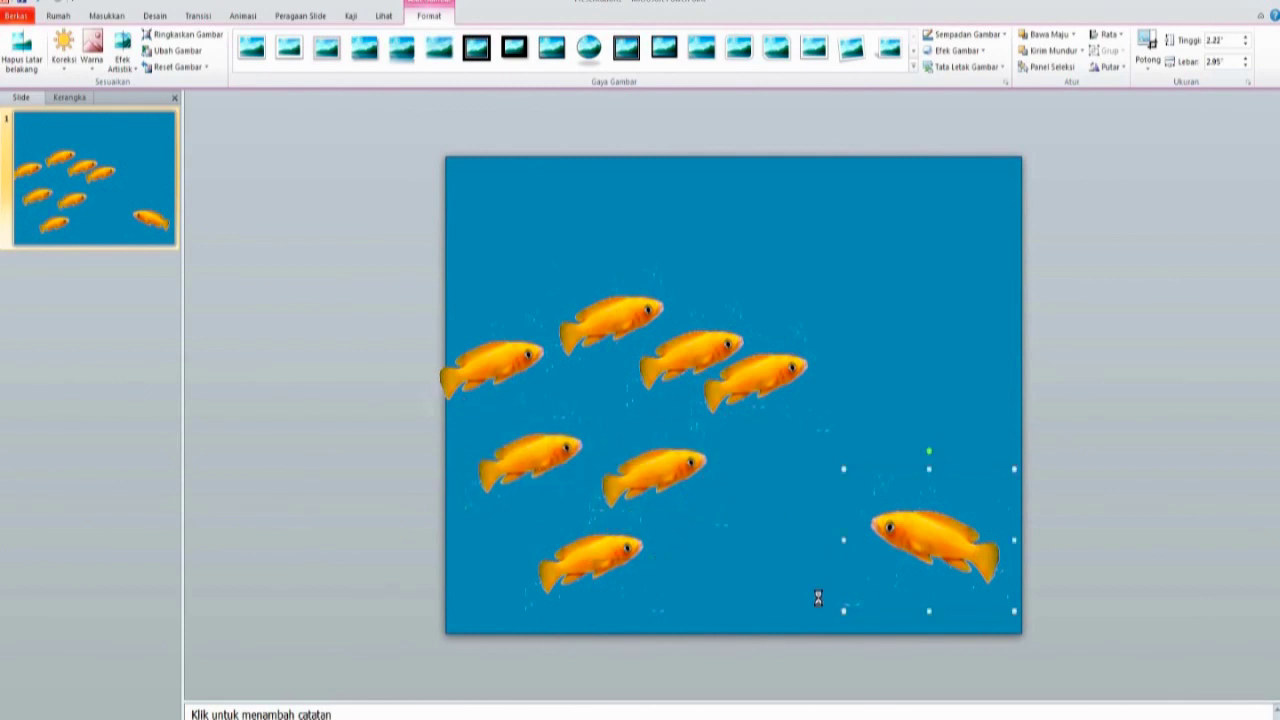
Step: Paste more fish copies, spread them along the right and bottom, and nudge the leftmost fish
{"action": "key", "text": "ctrl+v"}
{"action": "key", "text": "ctrl+v"}
{"action": "key", "text": "ctrl+v"}
{"action": "key", "text": "ctrl+v"}
{"action": "left_click_drag", "start_coordinate": [944, 580], "coordinate": [878, 314]}
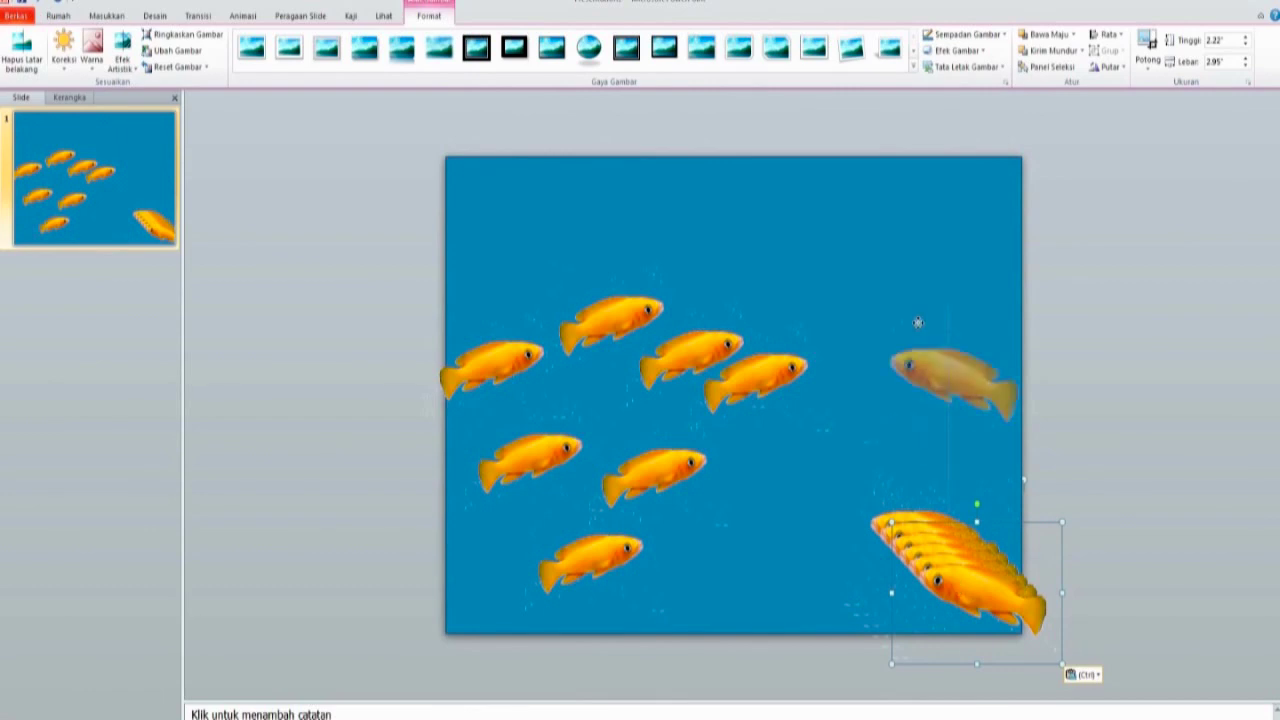
{"action": "mouse_move", "coordinate": [972, 578]}
{"action": "left_mouse_down"}
{"action": "mouse_move", "coordinate": [757, 570]}
{"action": "mouse_move", "coordinate": [900, 438]}
{"action": "left_mouse_up"}
{"action": "mouse_move", "coordinate": [965, 549]}
{"action": "left_mouse_down"}
{"action": "mouse_move", "coordinate": [910, 567]}
{"action": "mouse_move", "coordinate": [770, 522]}
{"action": "left_mouse_up"}
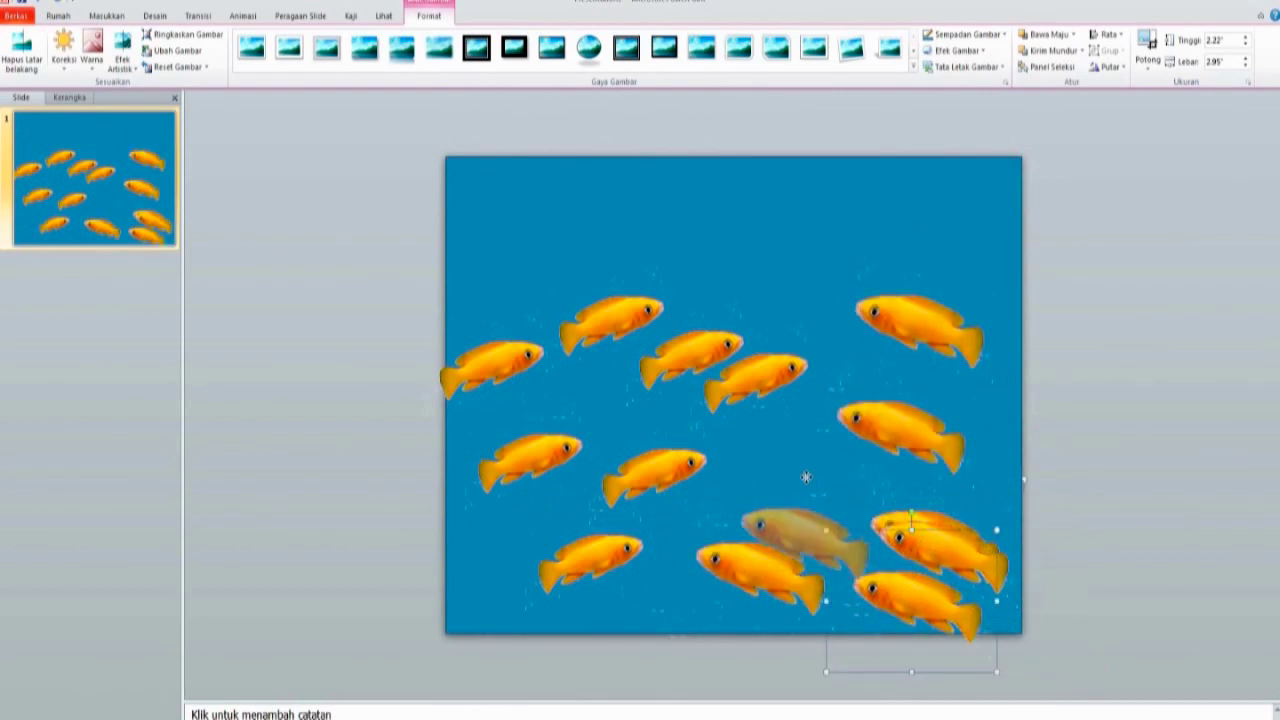
{"action": "left_click_drag", "start_coordinate": [938, 530], "coordinate": [950, 520]}
{"action": "left_click", "coordinate": [995, 460]}
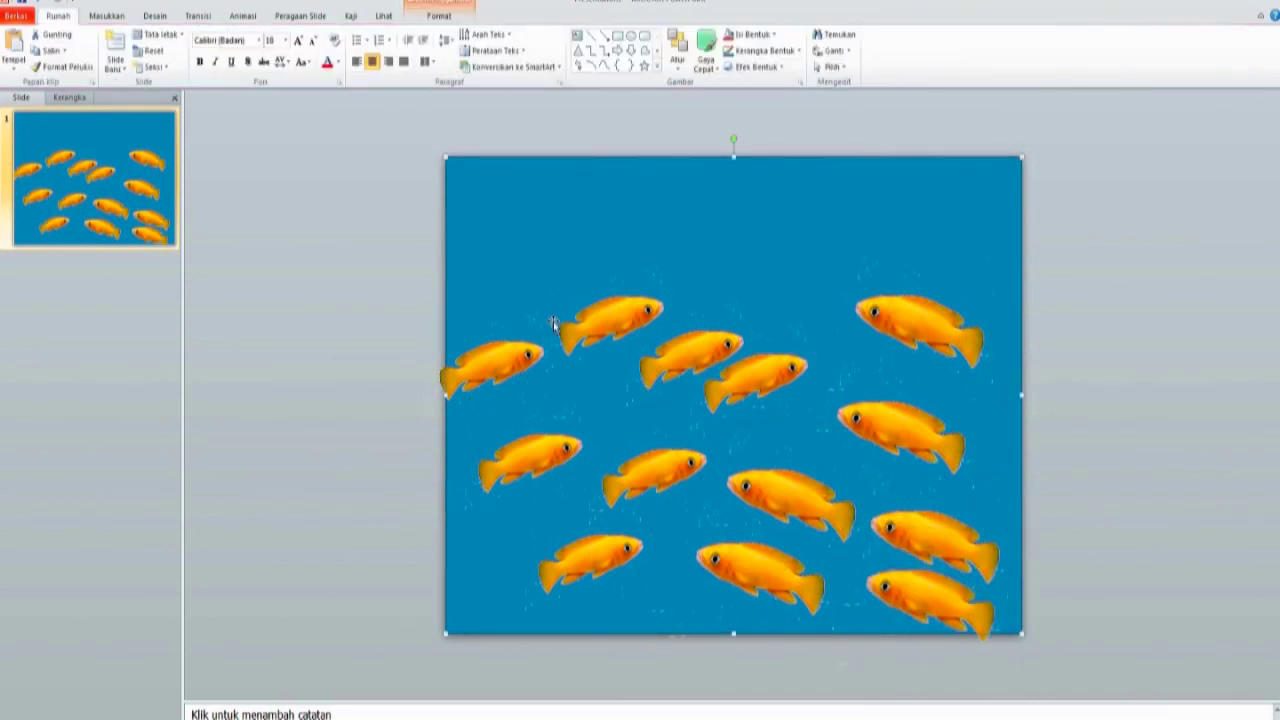
{"action": "left_click_drag", "start_coordinate": [553, 323], "coordinate": [573, 353]}
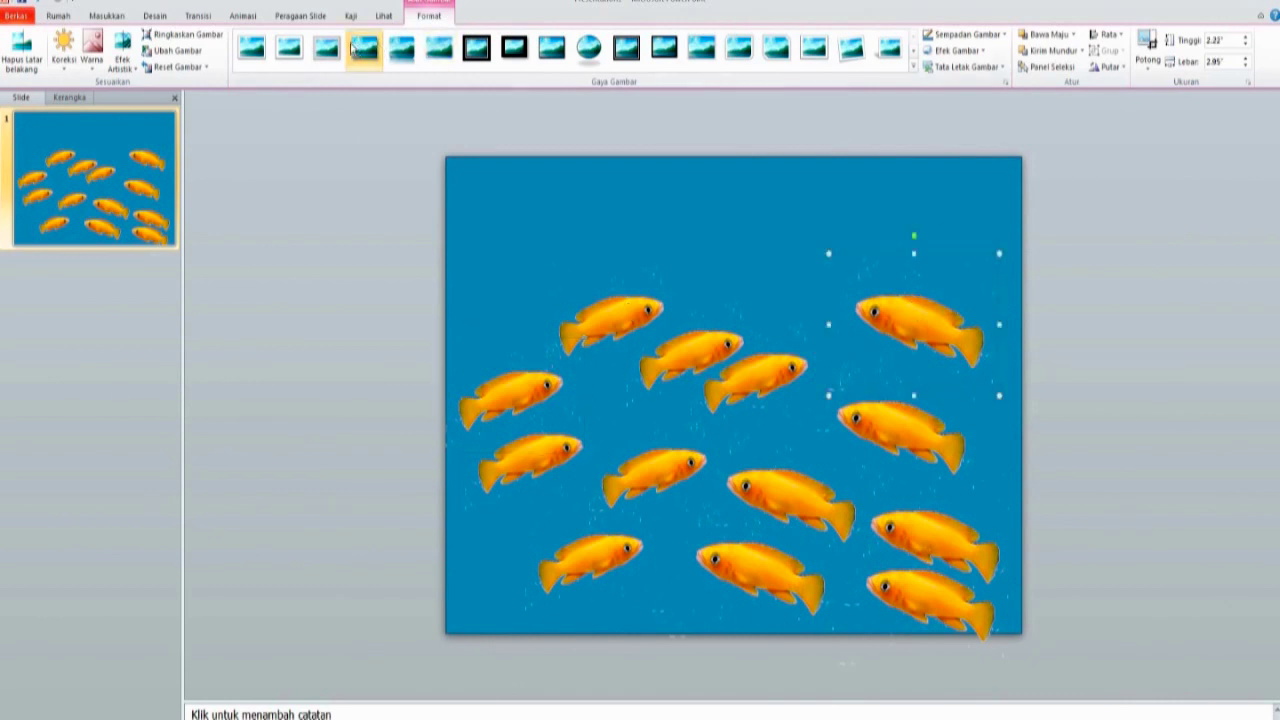
{"action": "left_click", "coordinate": [243, 15]}
Step: Apply the Penyeimbangan emphasis to fish Gambar 14 and show the Animation Pane
{"action": "left_click", "coordinate": [940, 62]}
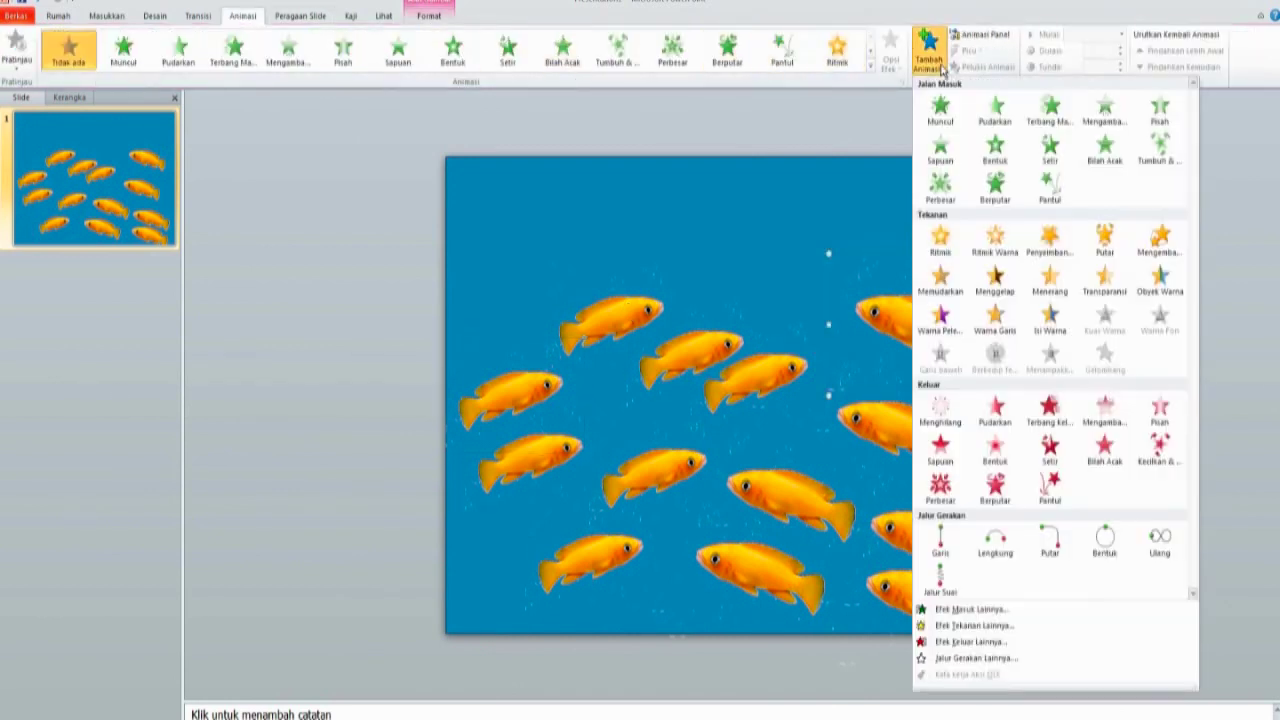
{"action": "left_click", "coordinate": [1050, 240]}
{"action": "left_click", "coordinate": [982, 34]}
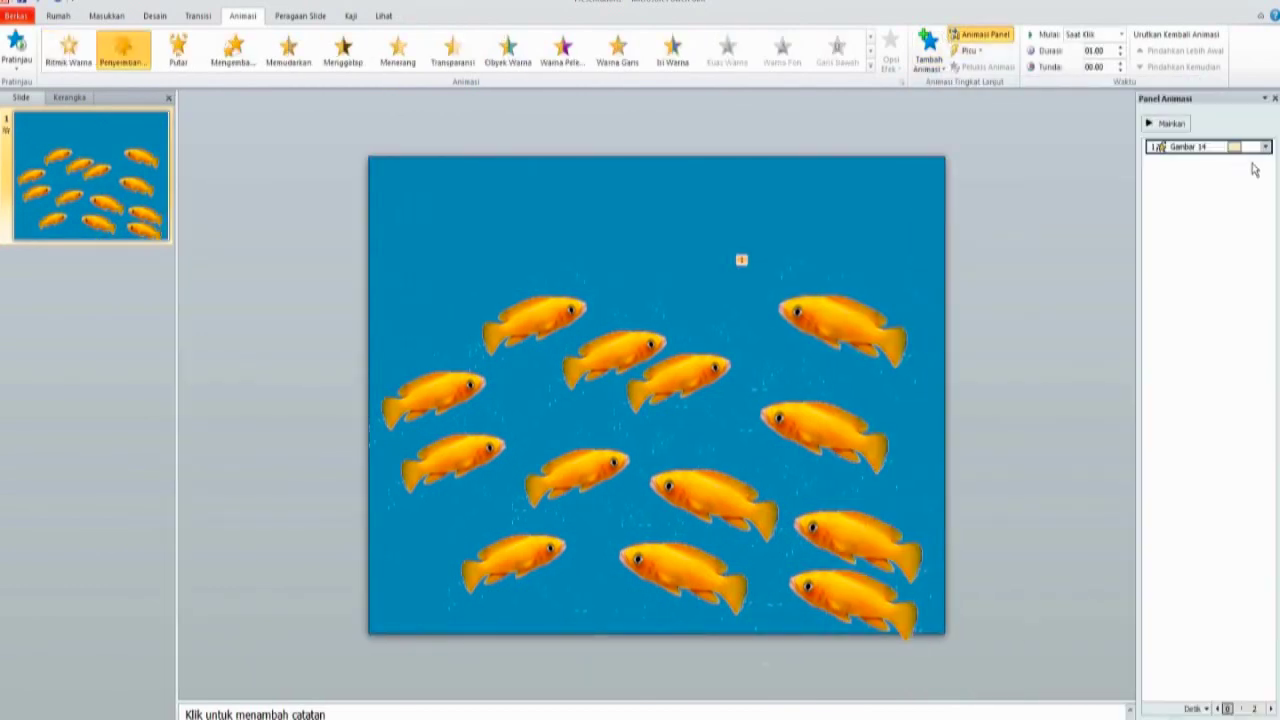
{"action": "left_click", "coordinate": [818, 350]}
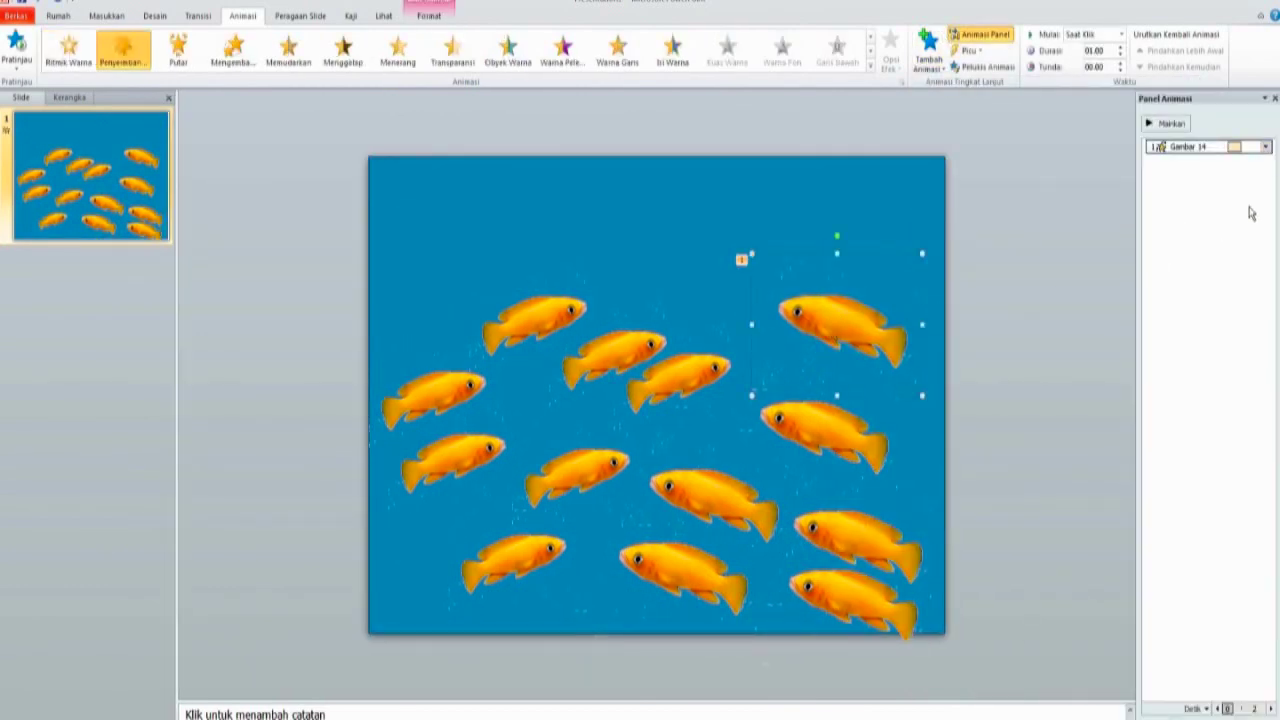
Step: Set Gambar 14 to start After Previous, last 2 seconds and repeat until next click
{"action": "left_click", "coordinate": [1266, 147]}
{"action": "left_click", "coordinate": [1200, 218]}
{"action": "left_click", "coordinate": [535, 285]}
{"action": "left_click", "coordinate": [631, 308]}
{"action": "left_click", "coordinate": [620, 349]}
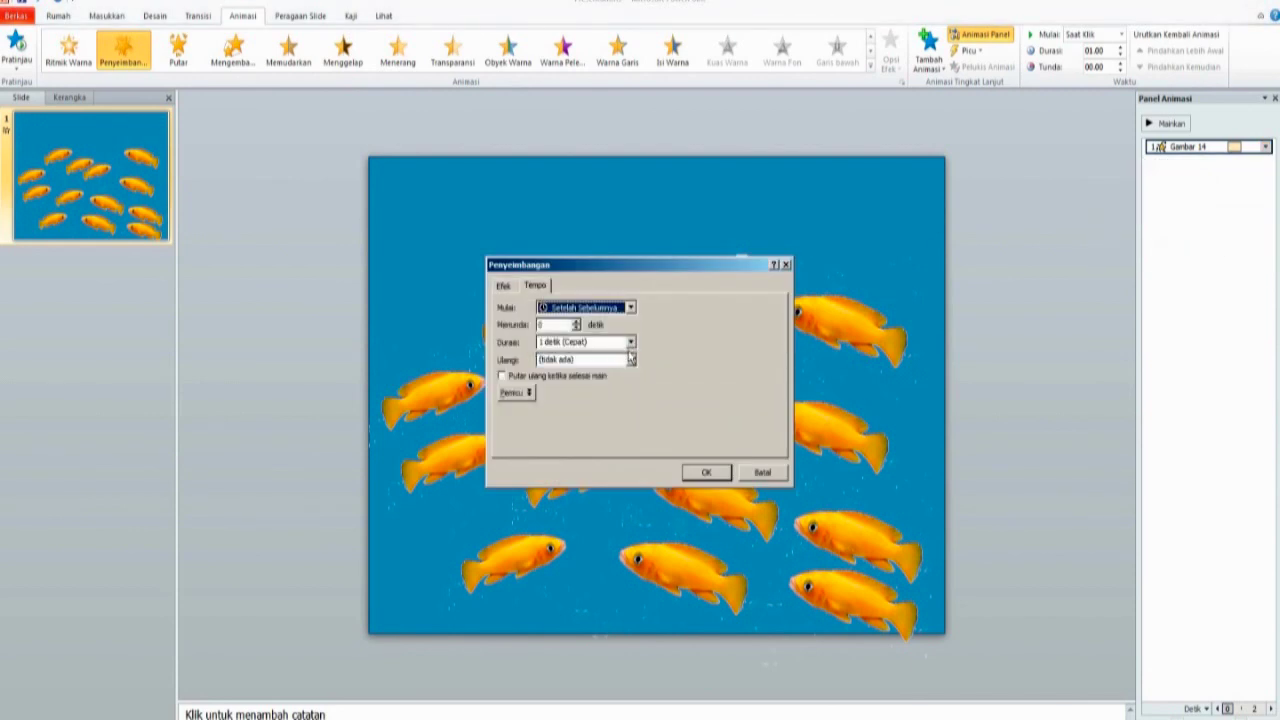
{"action": "left_click", "coordinate": [631, 342]}
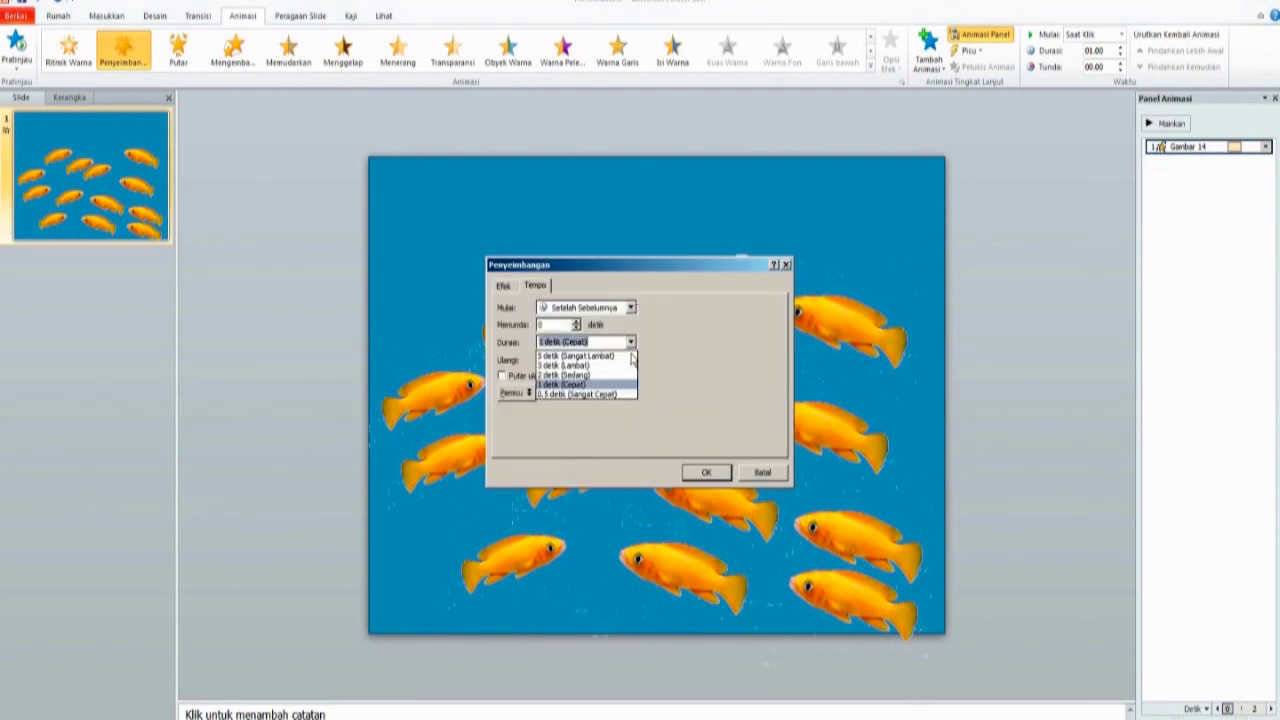
{"action": "left_click", "coordinate": [628, 375]}
{"action": "left_click", "coordinate": [631, 360]}
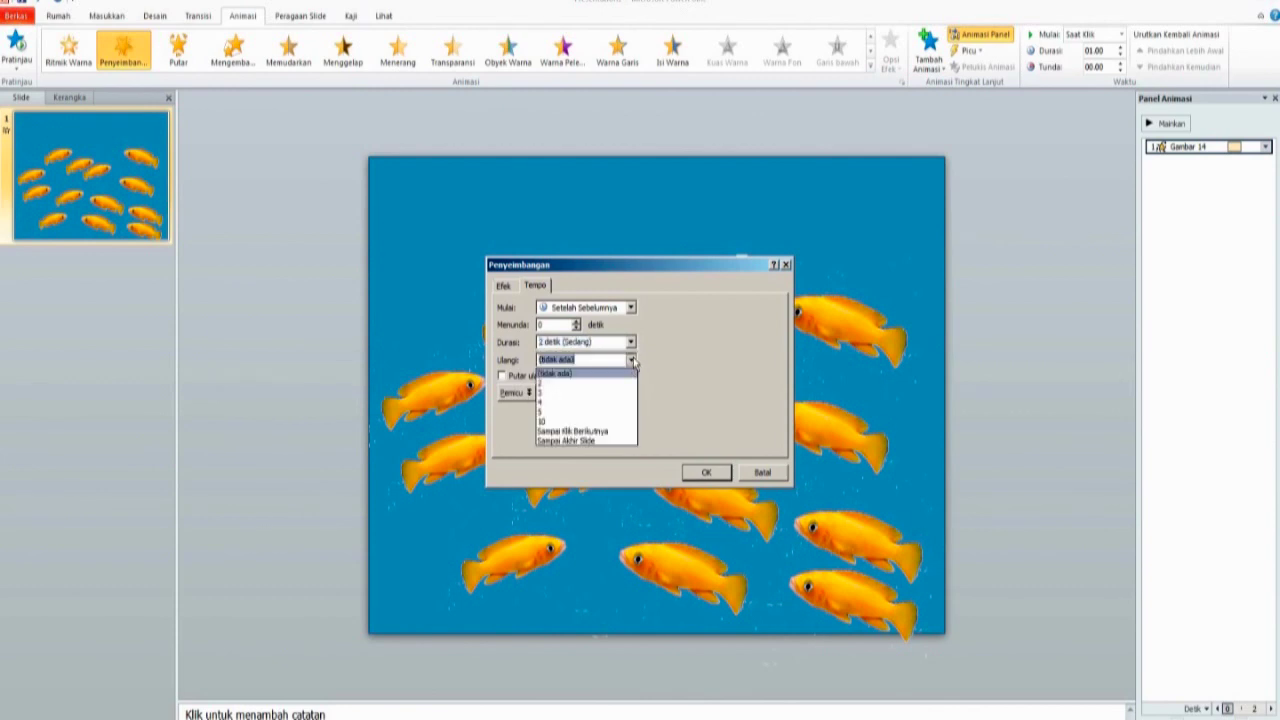
{"action": "left_click", "coordinate": [620, 432]}
{"action": "left_click", "coordinate": [703, 470]}
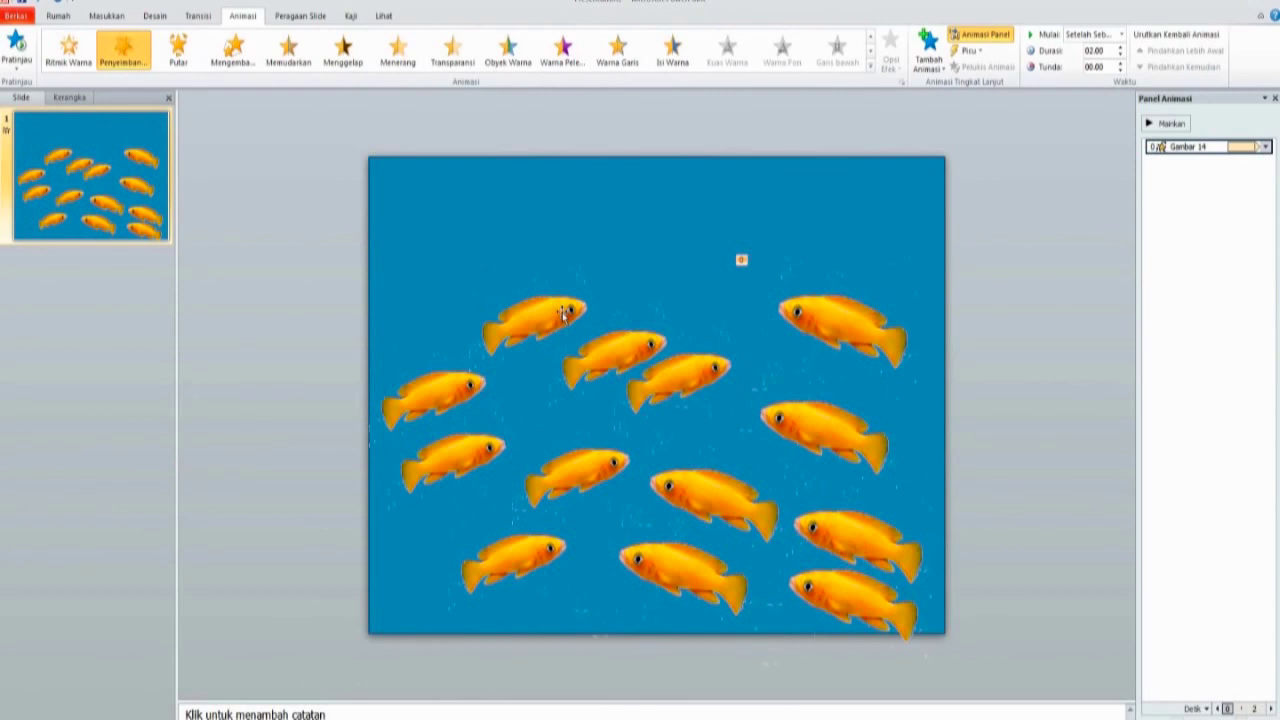
{"action": "left_click", "coordinate": [810, 420]}
Step: Add the Penyeimbangan emphasis to the selected fish, Gambar 12
{"action": "left_click", "coordinate": [932, 60]}
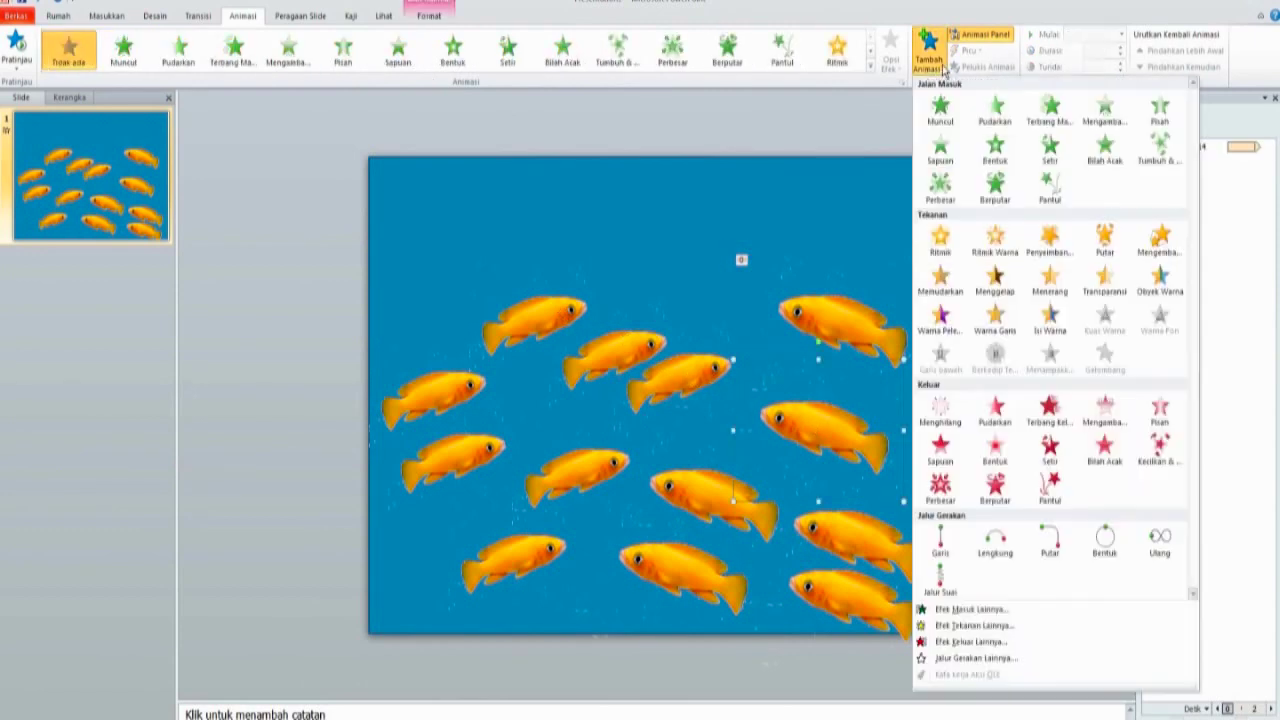
{"action": "left_click", "coordinate": [1049, 244]}
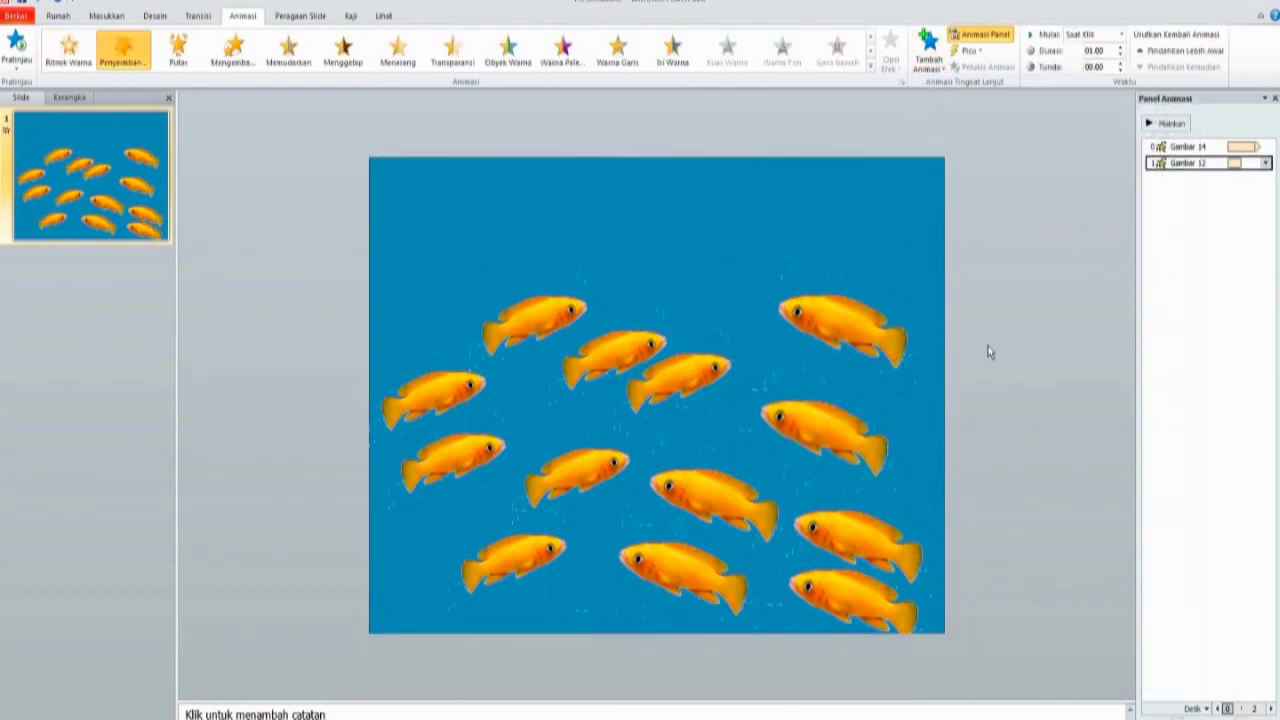
{"action": "left_click", "coordinate": [1266, 163]}
{"action": "left_click", "coordinate": [1110, 233]}
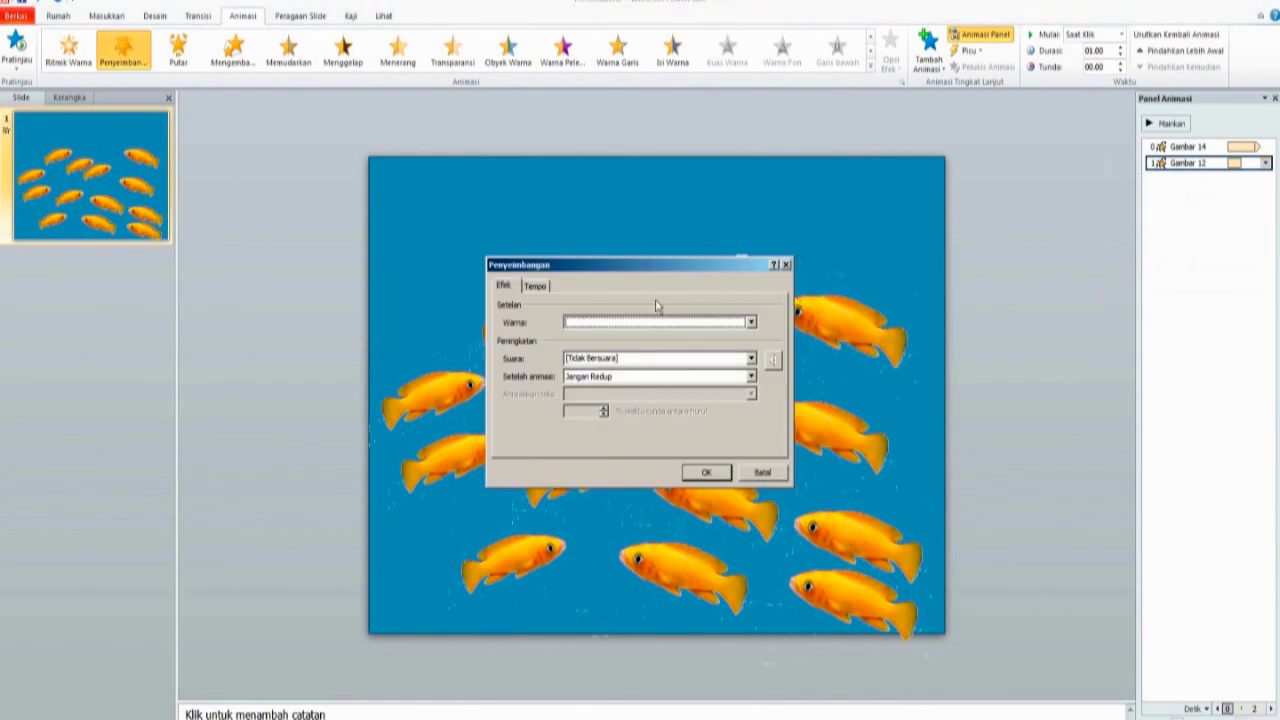
Step: Set Gambar 12's duration to 2 seconds, repeating until next click, and stop the preview
{"action": "left_click", "coordinate": [536, 287]}
{"action": "left_click", "coordinate": [630, 343]}
{"action": "left_click", "coordinate": [611, 377]}
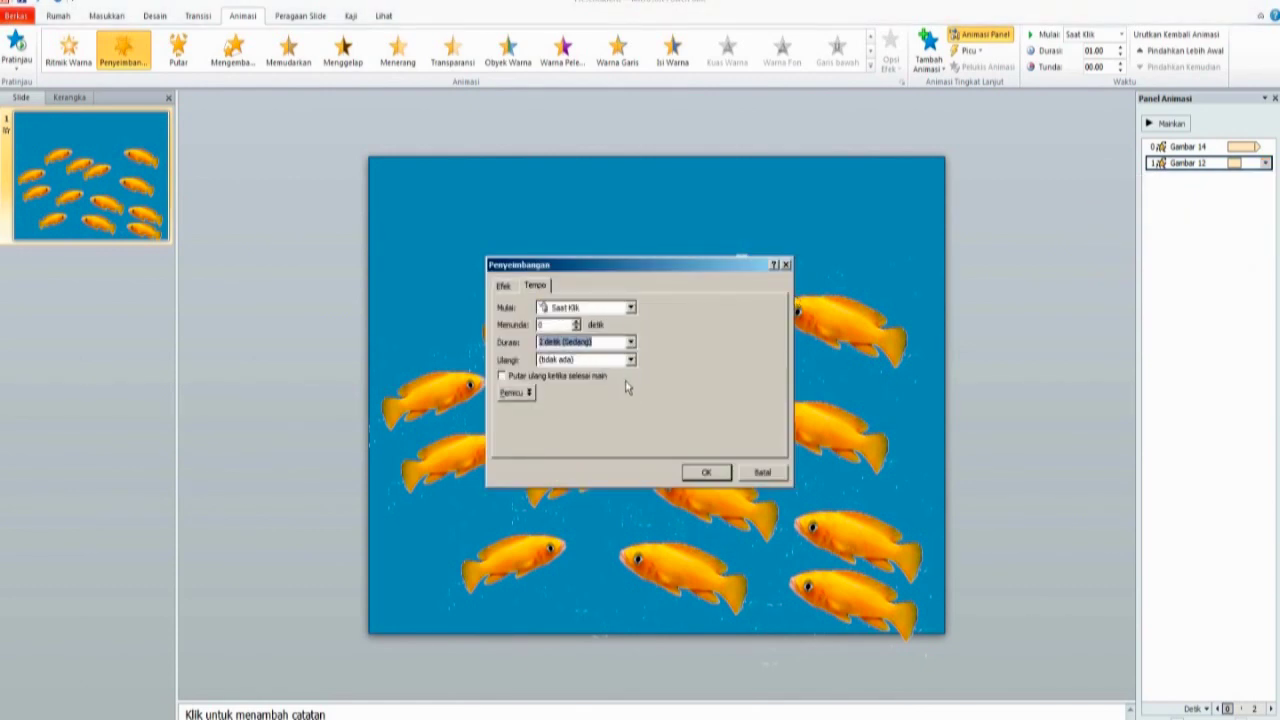
{"action": "left_click", "coordinate": [631, 361]}
{"action": "left_click", "coordinate": [620, 432]}
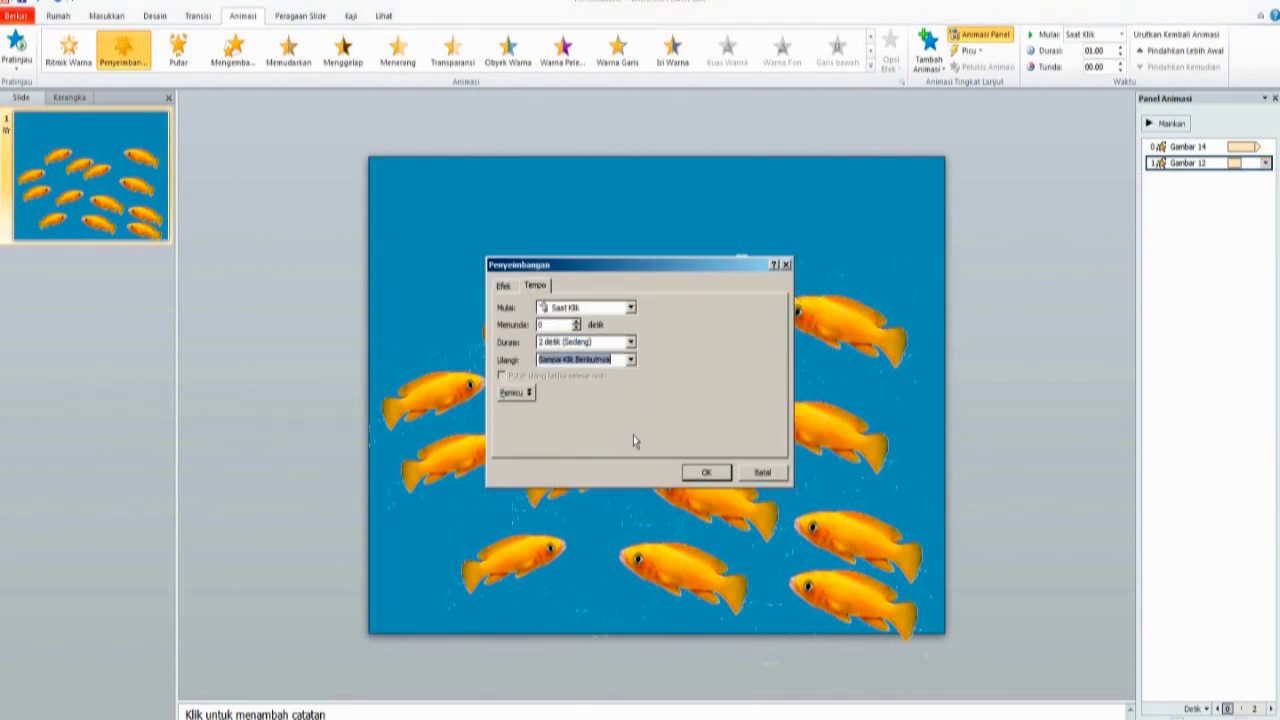
{"action": "left_click", "coordinate": [706, 472]}
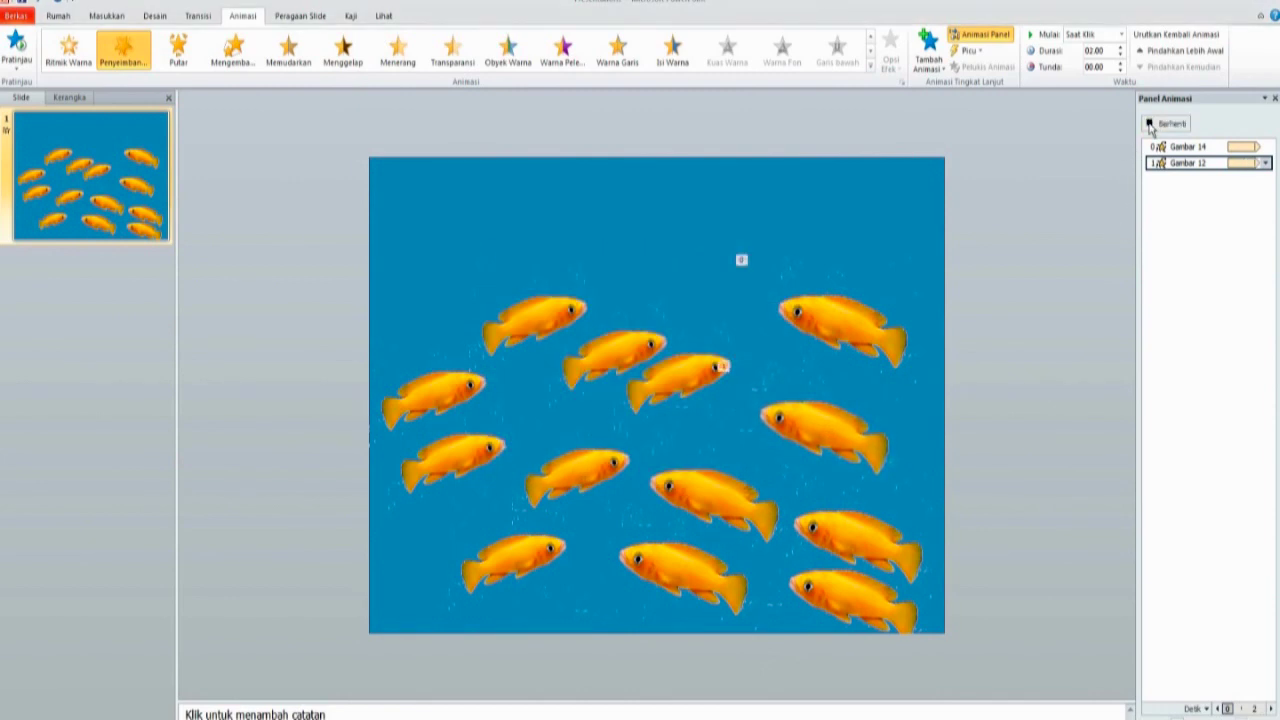
{"action": "left_click", "coordinate": [1149, 124]}
{"action": "left_click", "coordinate": [857, 545]}
Step: Nudge the selected fish up and add the Penyeimbangan emphasis to it as Gambar 2
{"action": "key", "text": "ctrl+z"}
{"action": "key", "text": "ctrl+z"}
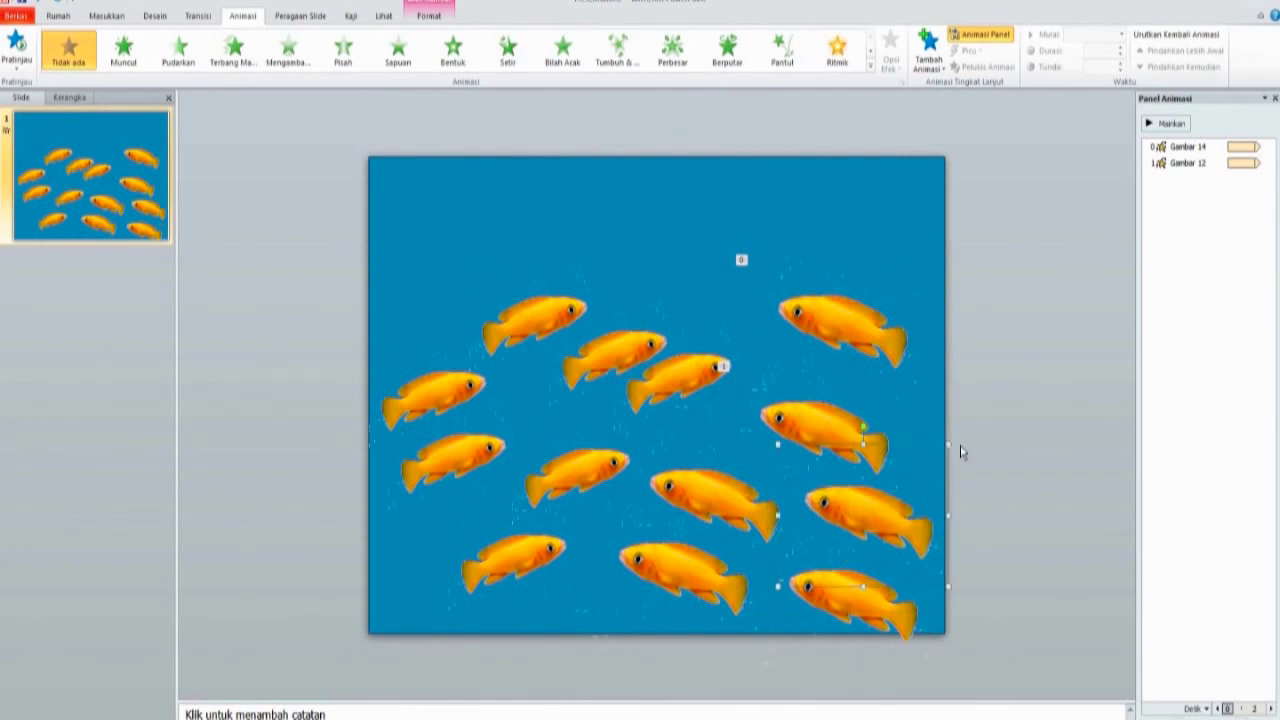
{"action": "left_click", "coordinate": [928, 45]}
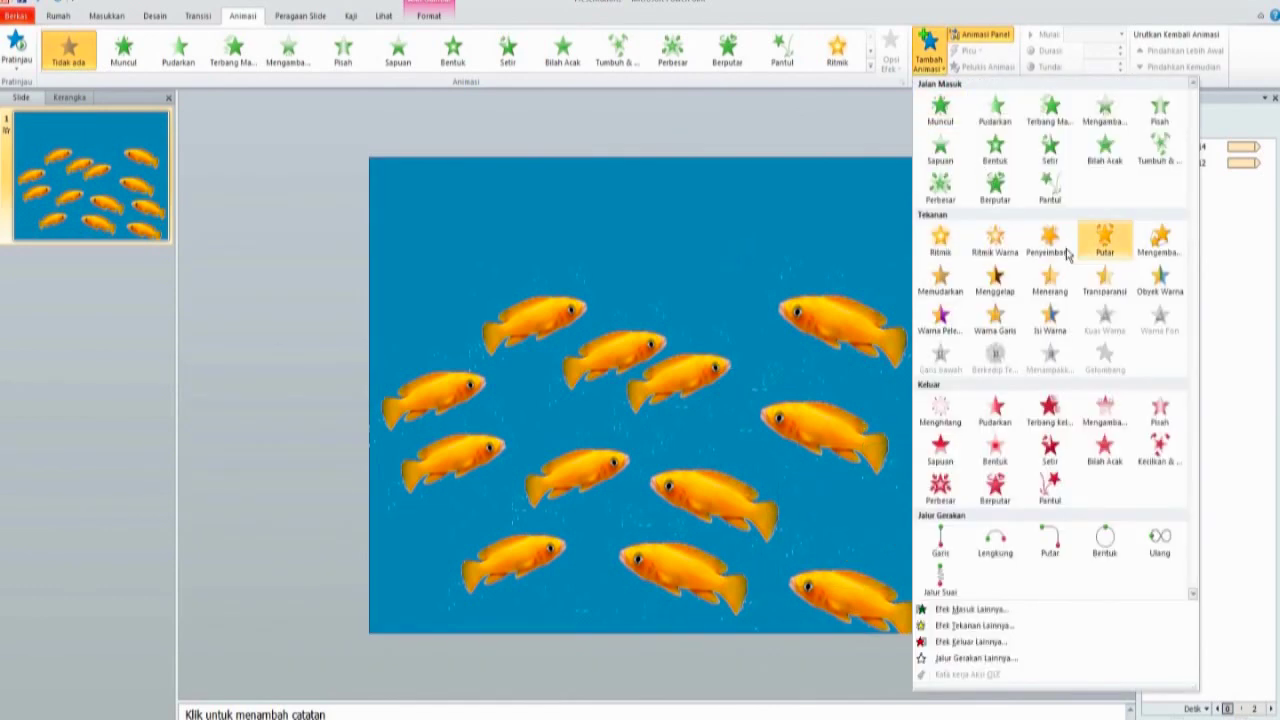
{"action": "left_click", "coordinate": [1187, 236]}
{"action": "left_click", "coordinate": [1265, 179]}
{"action": "left_click", "coordinate": [1217, 259]}
Step: Set Gambar 2 to 2 seconds, repeat until next click, starting With Previous
{"action": "left_click", "coordinate": [535, 286]}
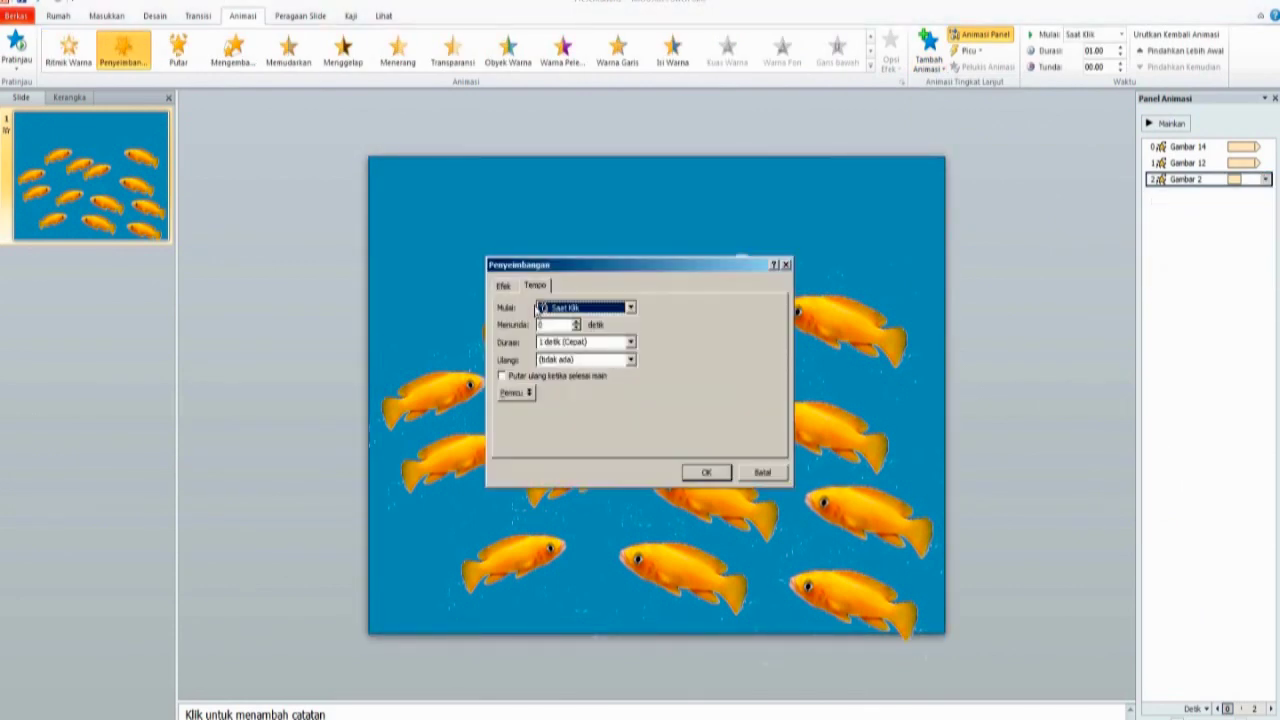
{"action": "left_click", "coordinate": [631, 342]}
{"action": "left_click", "coordinate": [590, 372]}
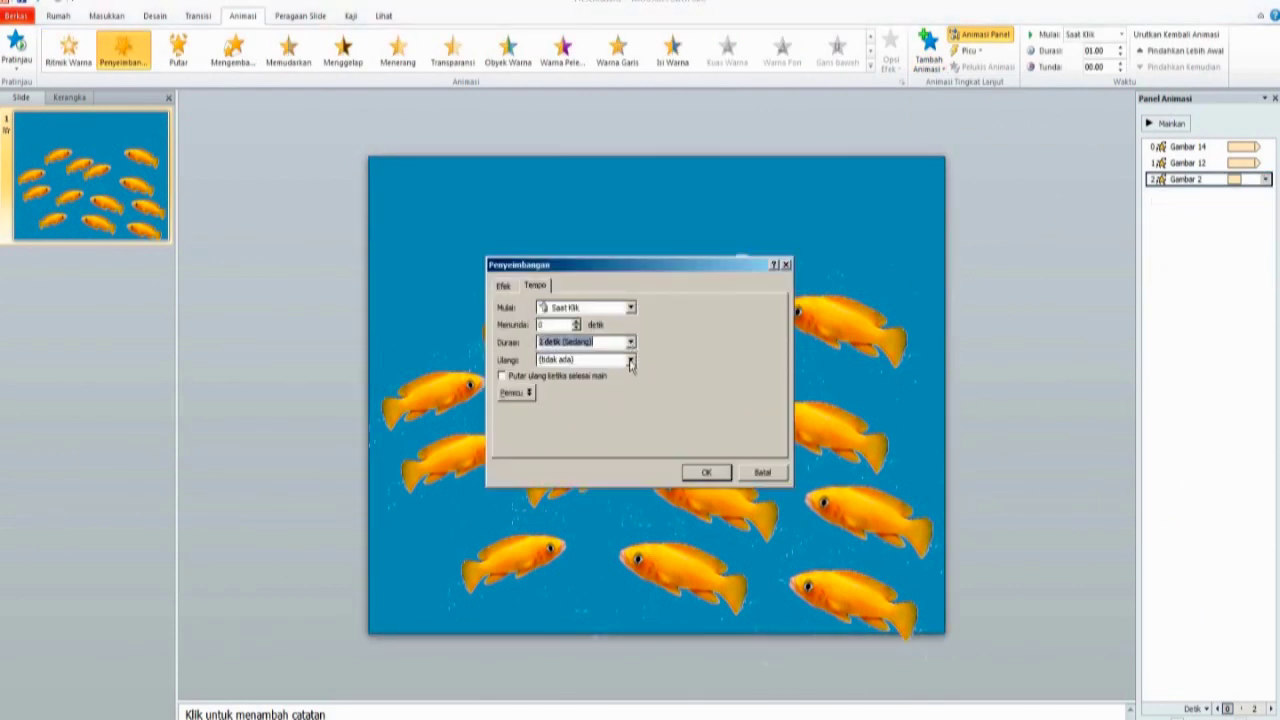
{"action": "left_click", "coordinate": [631, 364]}
{"action": "left_click", "coordinate": [580, 440]}
{"action": "left_click", "coordinate": [631, 307]}
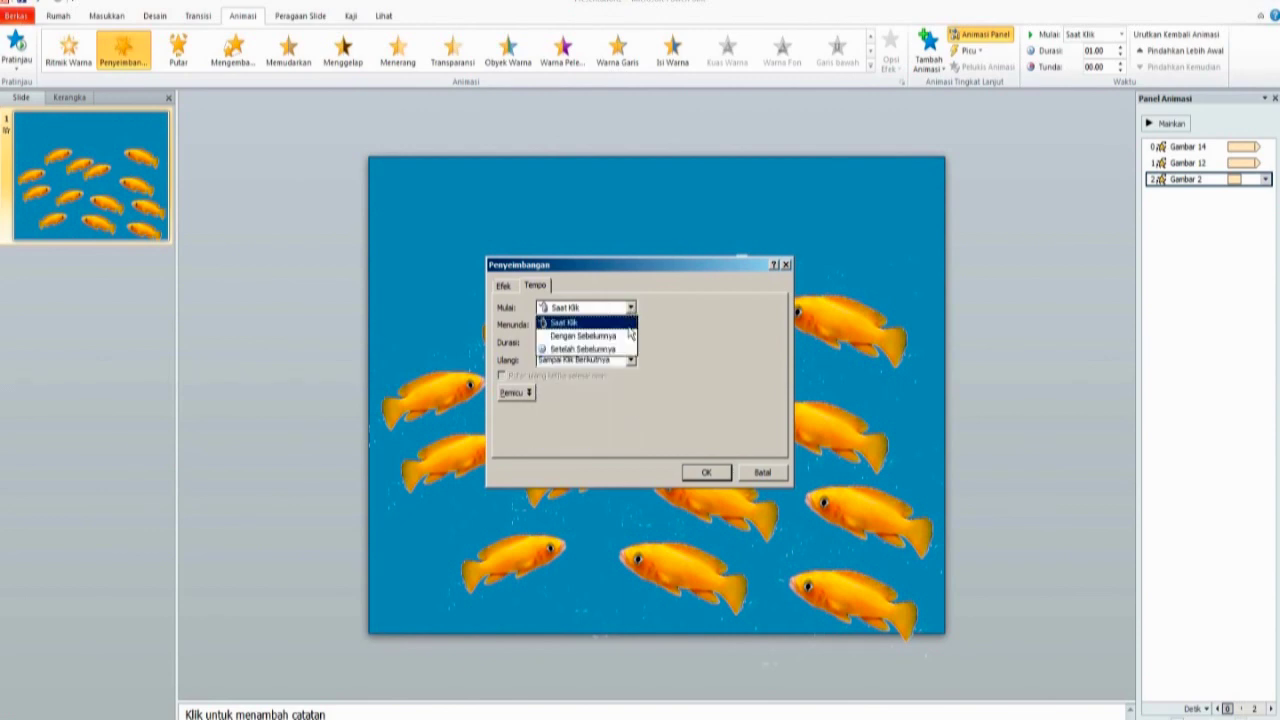
{"action": "left_click", "coordinate": [629, 335]}
{"action": "left_click", "coordinate": [706, 472]}
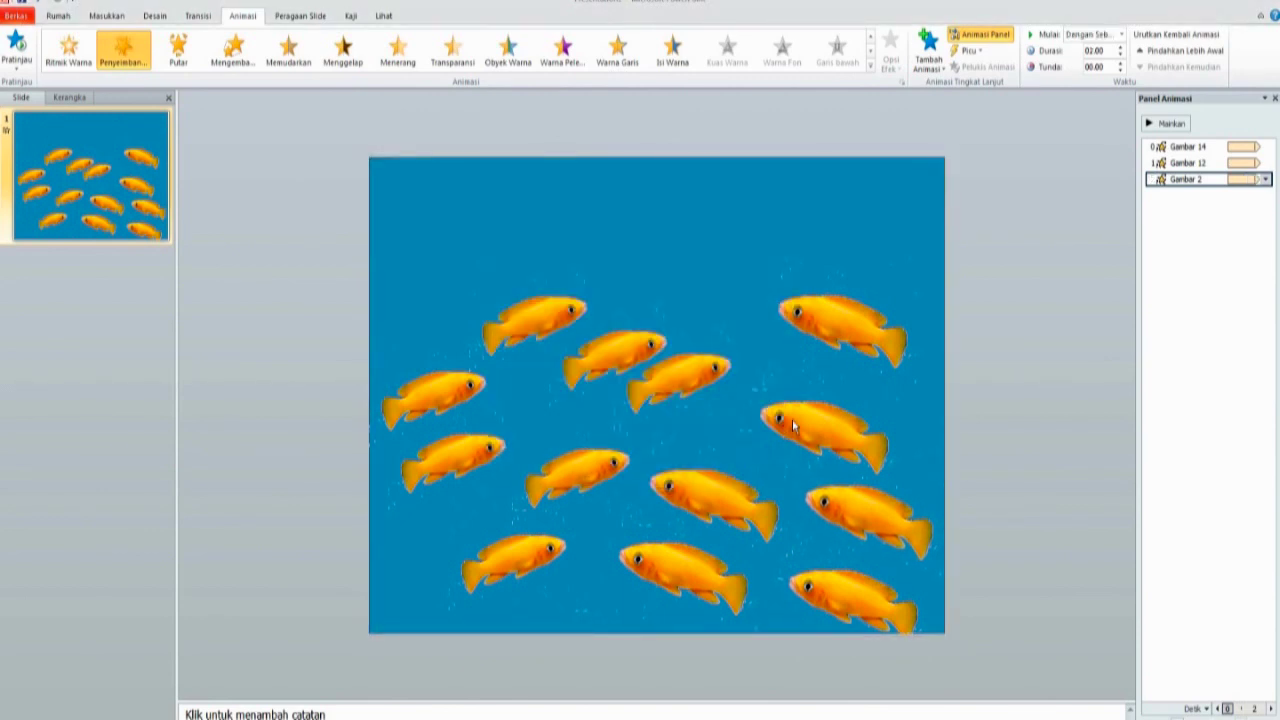
{"action": "left_click", "coordinate": [793, 425]}
{"action": "left_click", "coordinate": [1264, 163]}
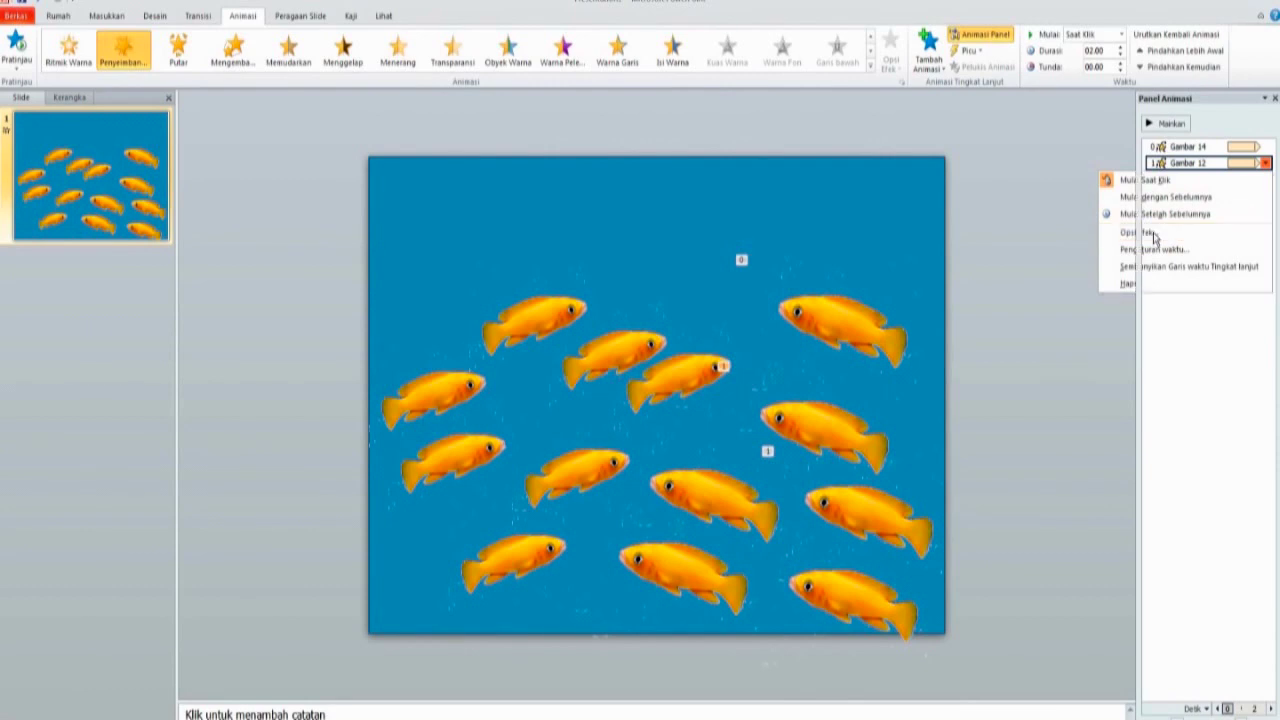
Step: Make Gambar 12 start With Previous and preview the slide's animations
{"action": "left_click", "coordinate": [1110, 233]}
{"action": "left_click", "coordinate": [534, 286]}
{"action": "left_click", "coordinate": [630, 309]}
{"action": "left_click", "coordinate": [580, 335]}
{"action": "left_click", "coordinate": [706, 472]}
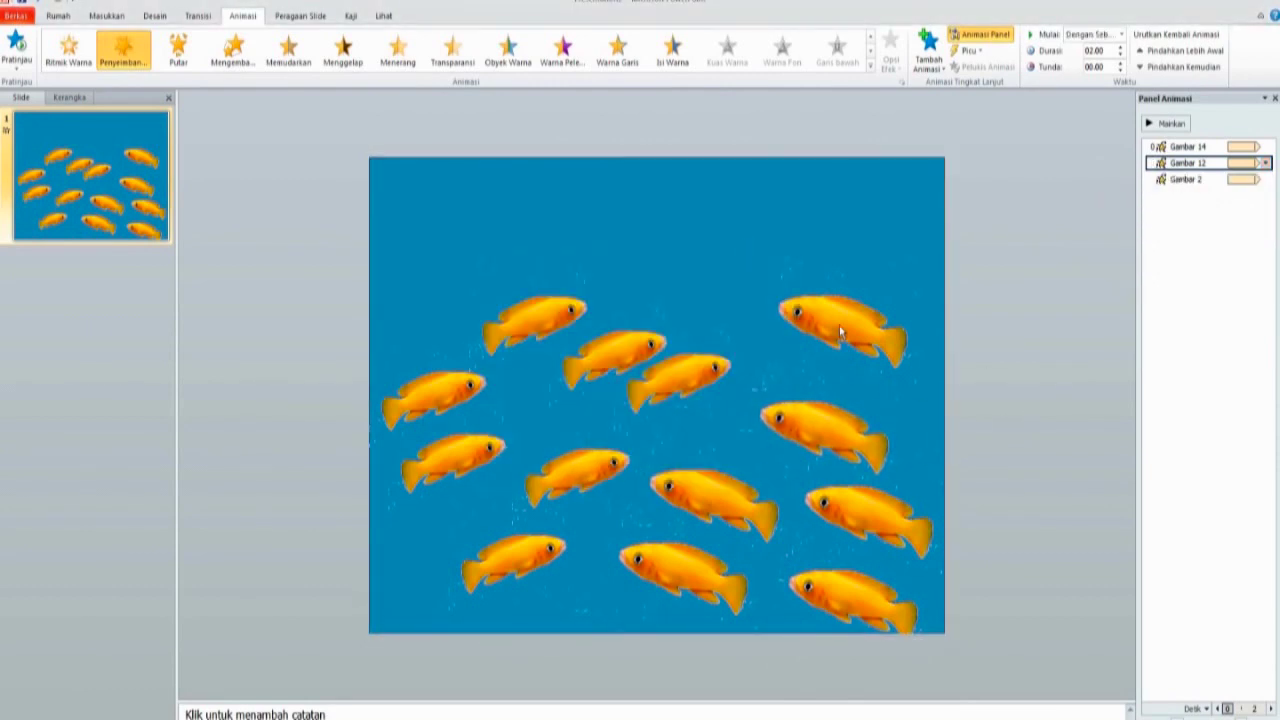
{"action": "left_click", "coordinate": [1188, 147]}
{"action": "left_click", "coordinate": [1149, 125]}
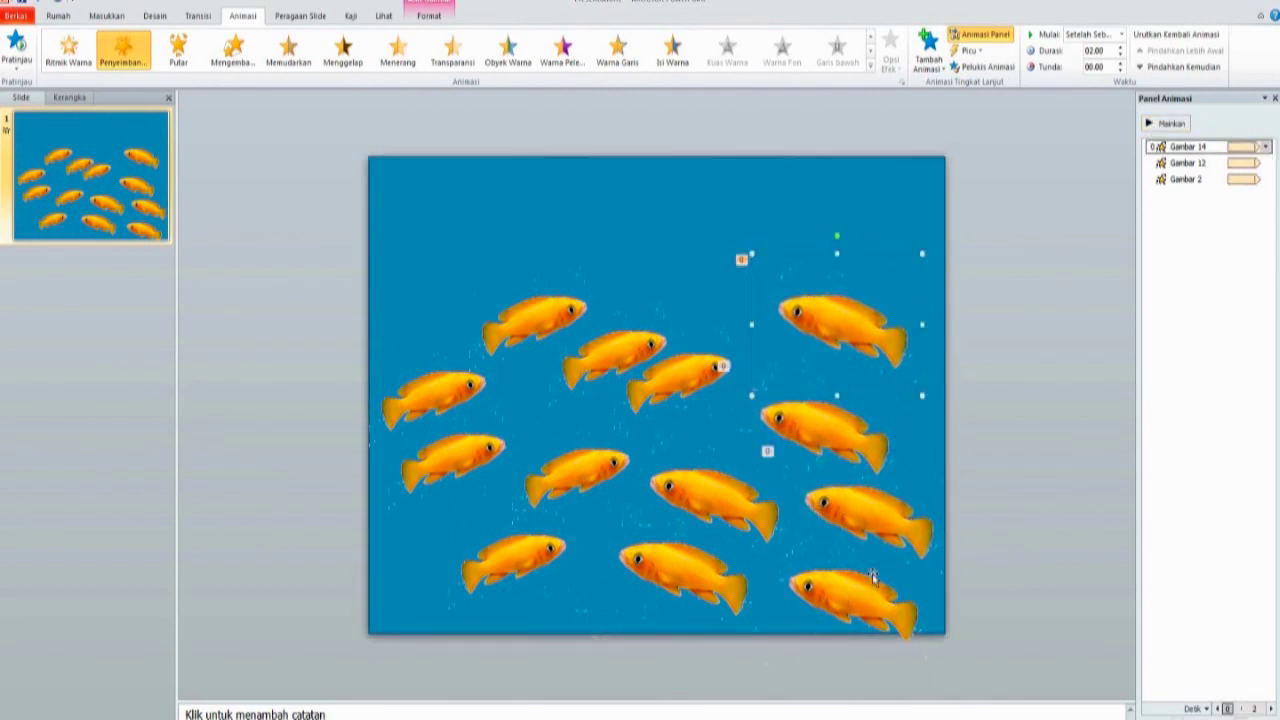
Step: Give Gambar 12's emphasis a 0.5-second delay
{"action": "left_click", "coordinate": [1240, 163]}
{"action": "left_click", "coordinate": [1264, 163]}
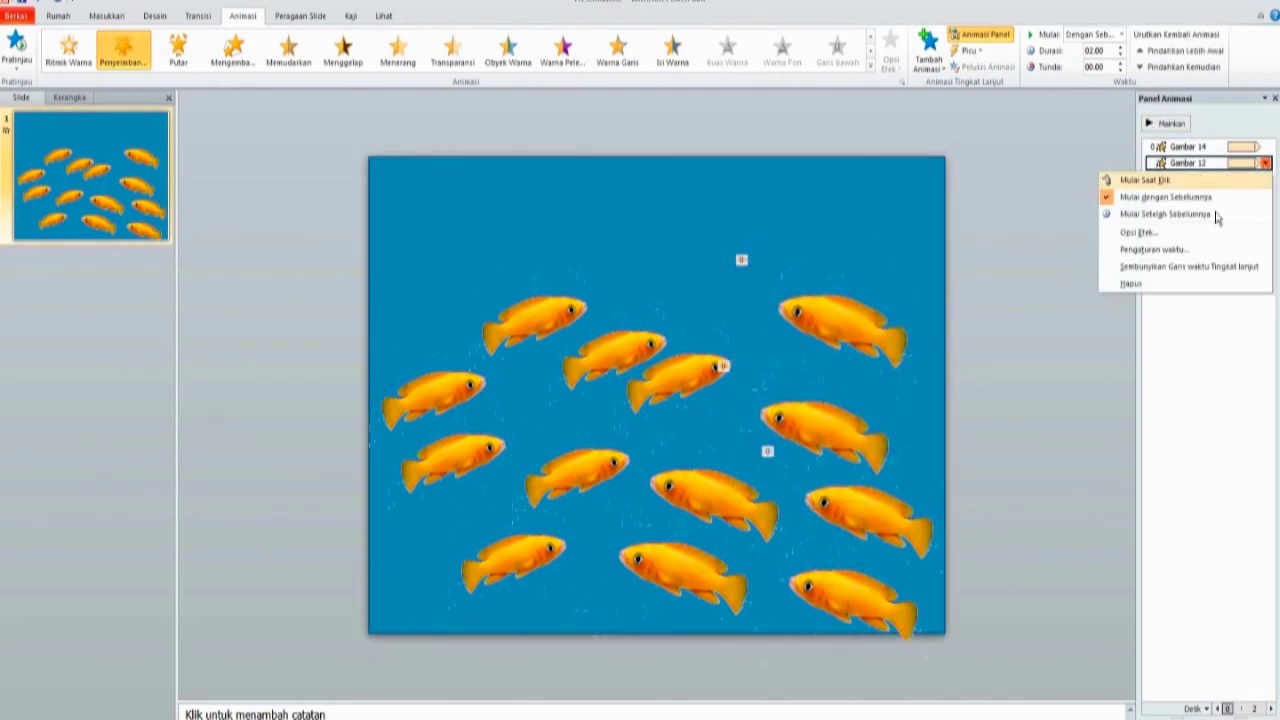
{"action": "left_click", "coordinate": [1065, 228]}
{"action": "left_click", "coordinate": [537, 287]}
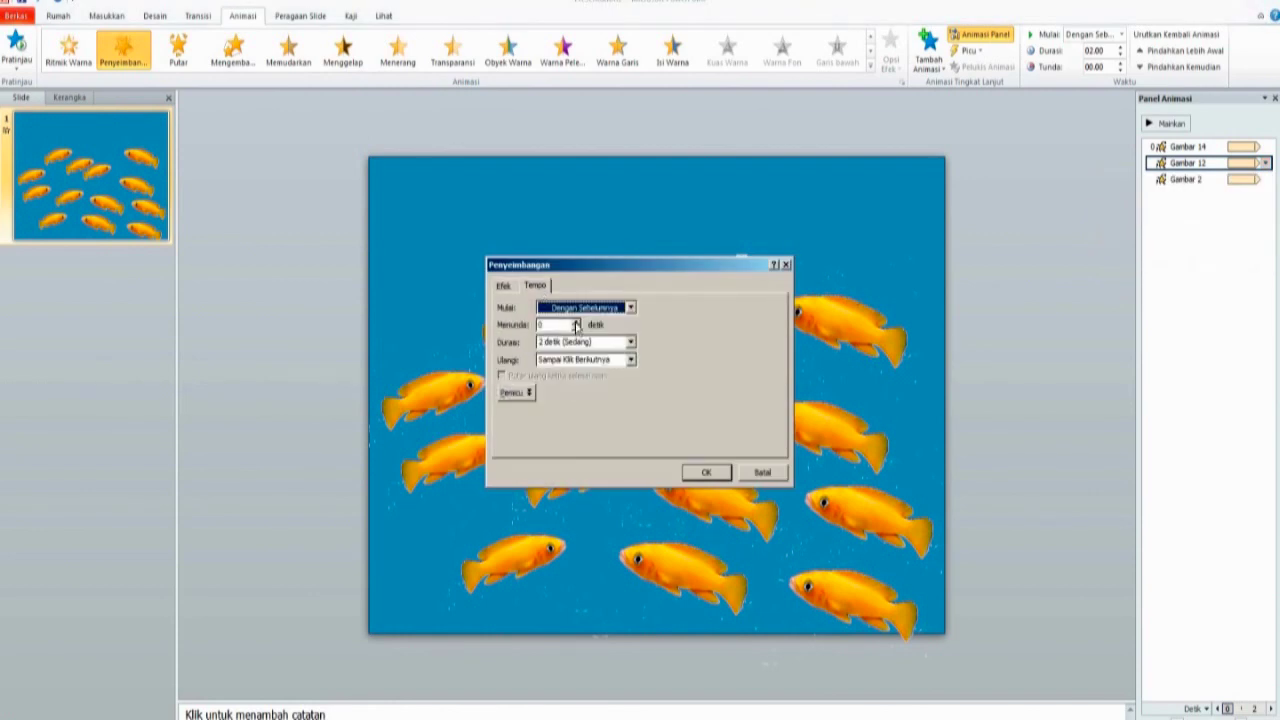
{"action": "left_click", "coordinate": [576, 322]}
{"action": "left_click", "coordinate": [707, 474]}
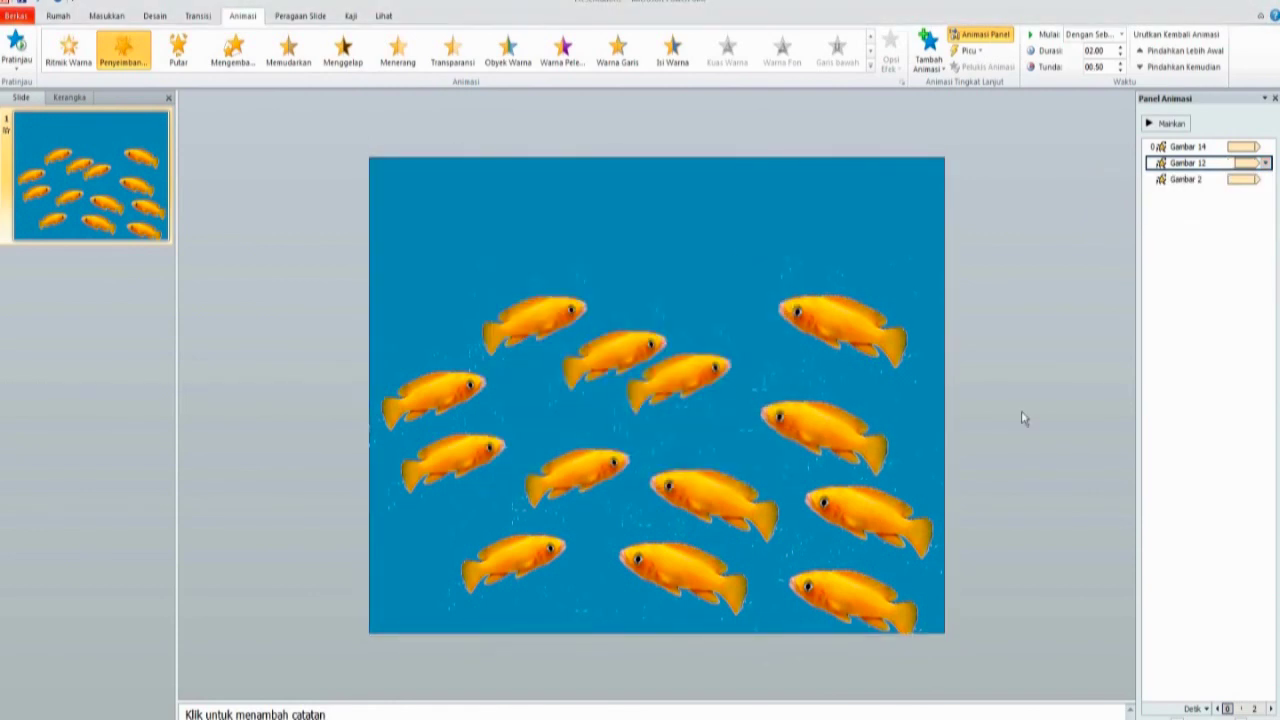
Step: Review and adjust Gambar 2's delay, then select the lower-right fish
{"action": "left_click", "coordinate": [1186, 179]}
{"action": "left_click", "coordinate": [1265, 179]}
{"action": "left_click", "coordinate": [1128, 249]}
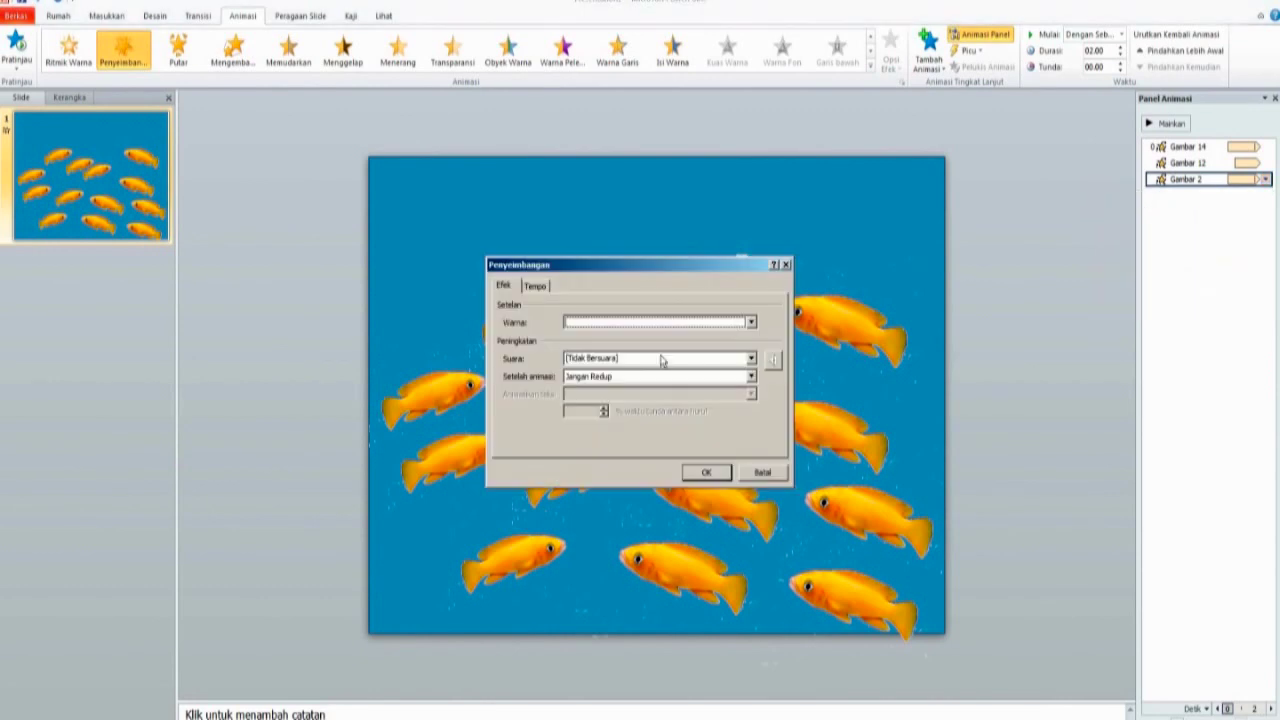
{"action": "left_click", "coordinate": [536, 287]}
{"action": "left_click", "coordinate": [577, 322]}
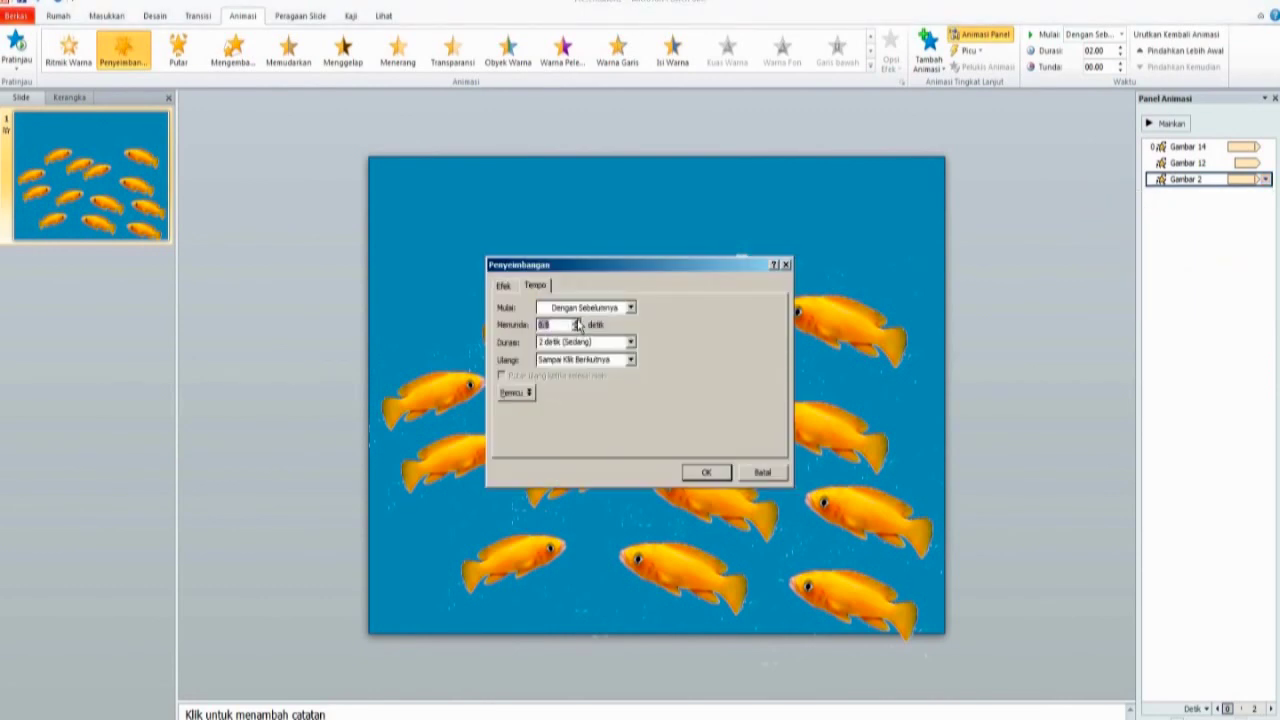
{"action": "left_click", "coordinate": [707, 472]}
{"action": "left_click", "coordinate": [859, 558]}
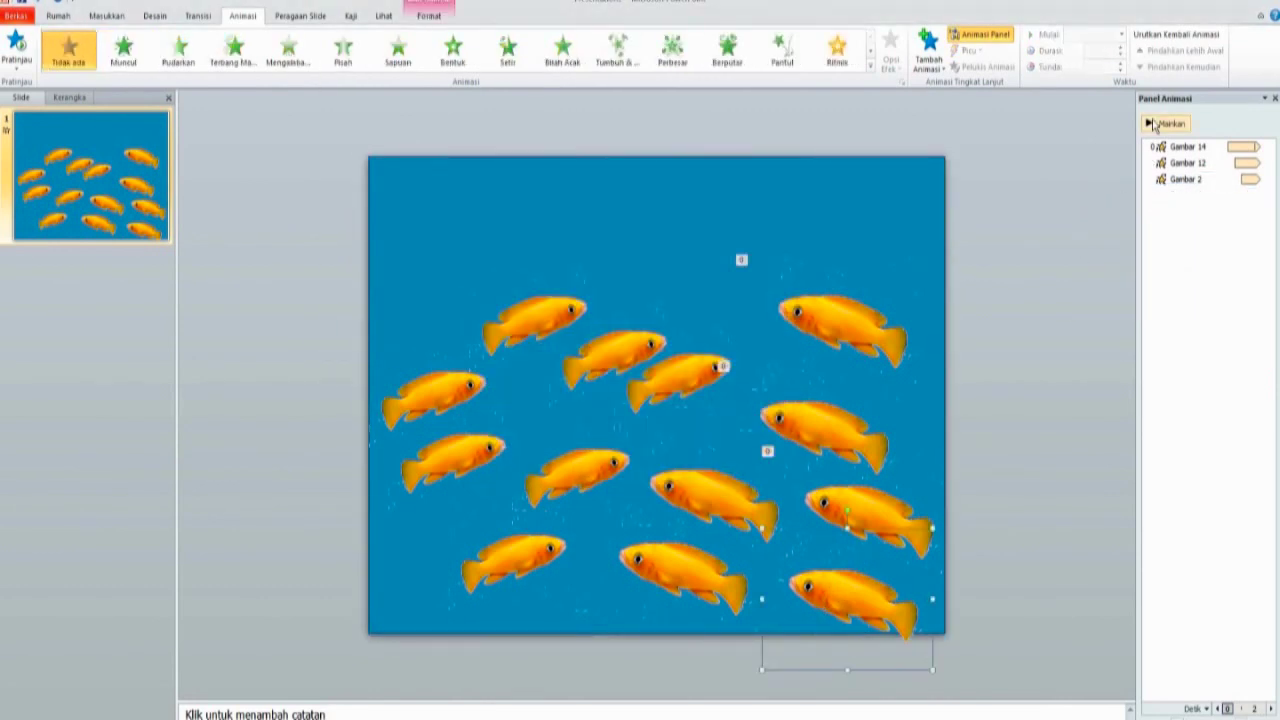
{"action": "left_click", "coordinate": [929, 55]}
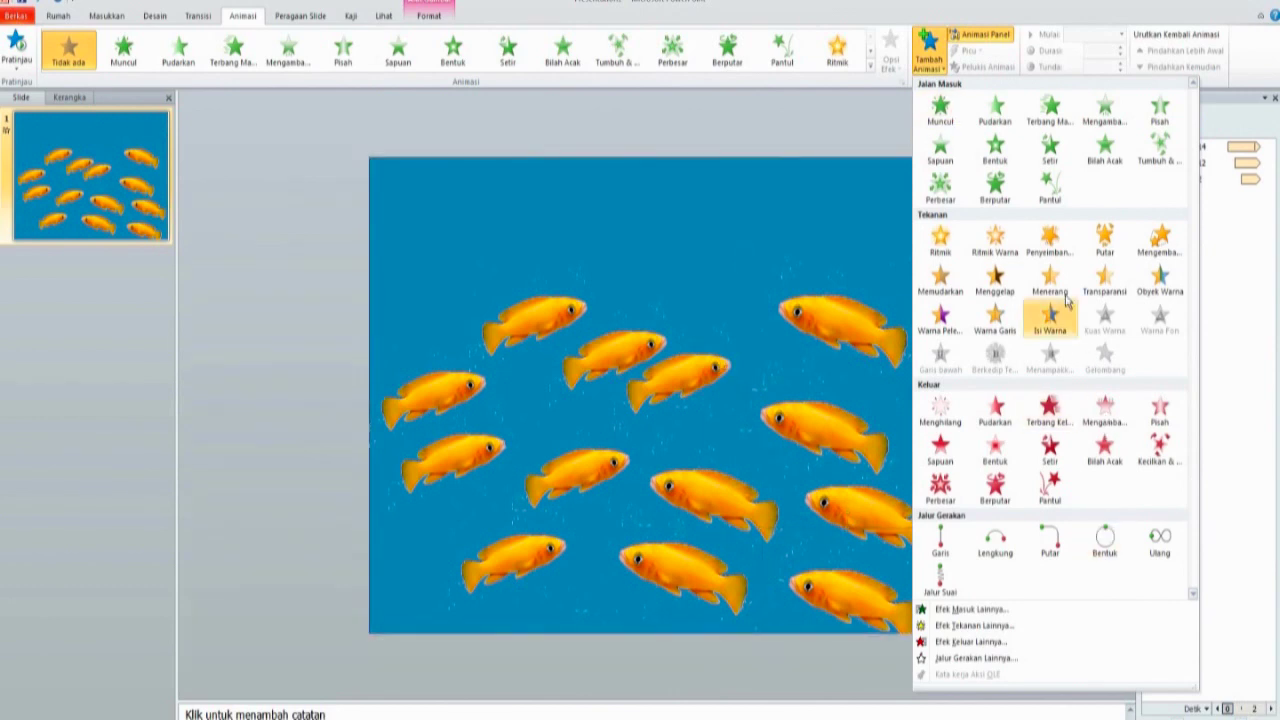
Step: Add the Penyeimbangan emphasis to fish Gambar 10, starting With Previous
{"action": "left_click", "coordinate": [1049, 240]}
{"action": "left_click", "coordinate": [1265, 196]}
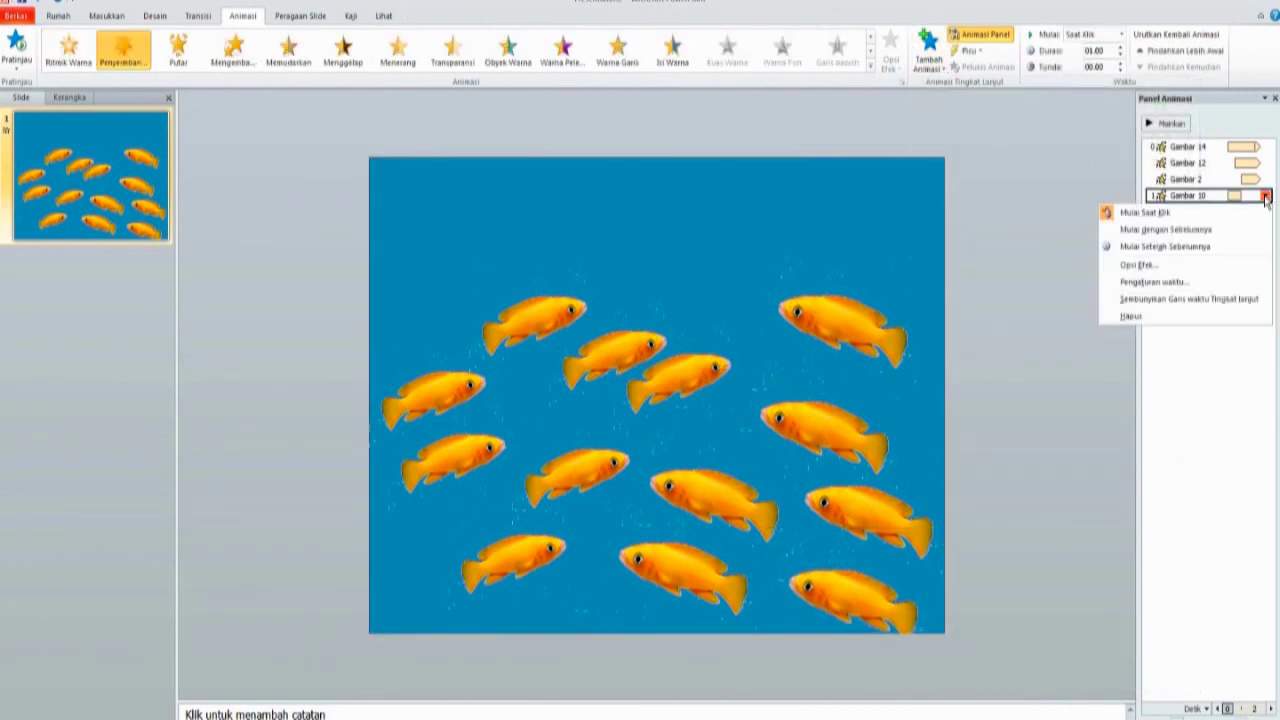
{"action": "left_click", "coordinate": [1178, 263]}
{"action": "left_click", "coordinate": [535, 286]}
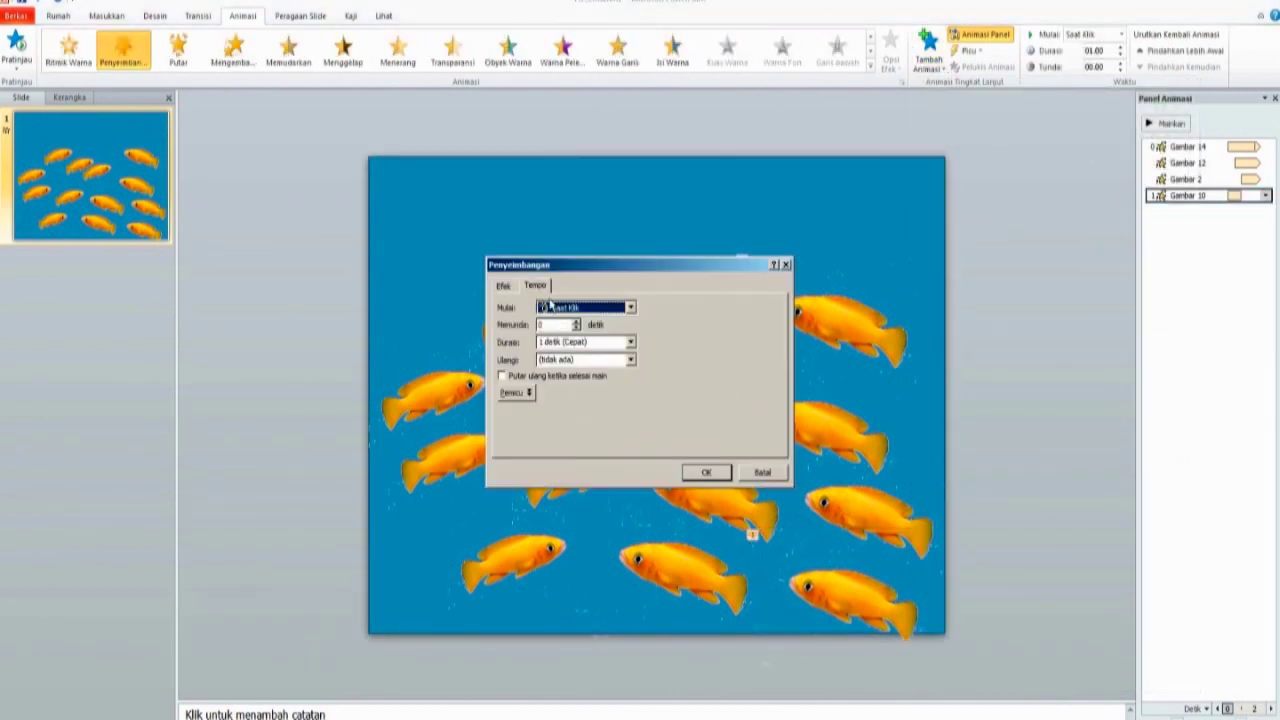
{"action": "left_click", "coordinate": [631, 307]}
{"action": "left_click", "coordinate": [617, 332]}
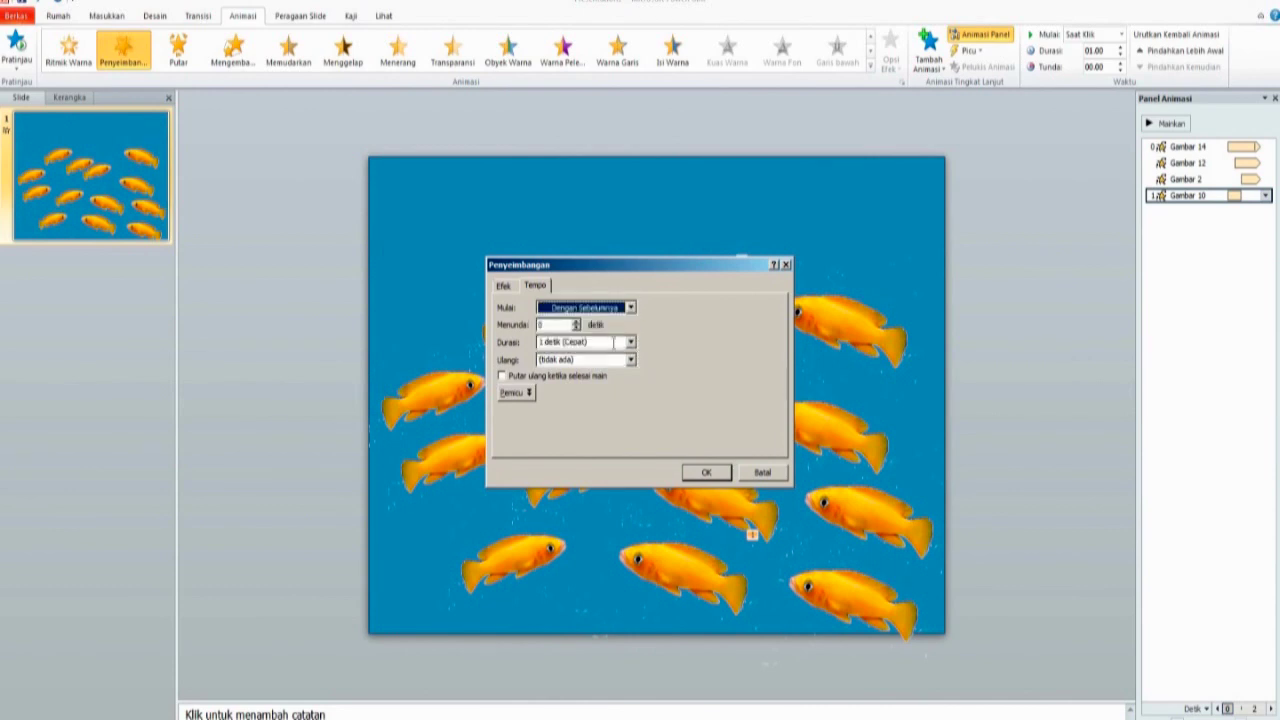
Step: Set Gambar 10 to last 2 seconds, repeat until next click, then preview
{"action": "left_click", "coordinate": [631, 342]}
{"action": "left_click", "coordinate": [580, 374]}
{"action": "left_click", "coordinate": [631, 359]}
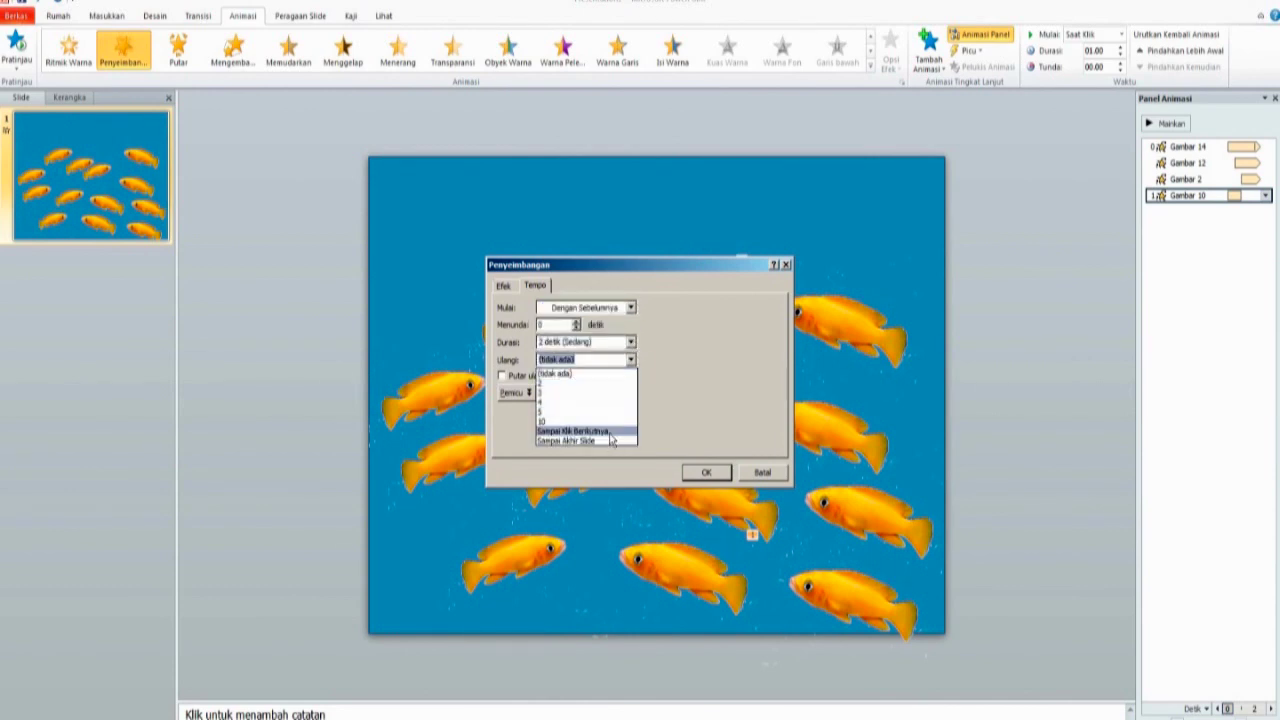
{"action": "left_click", "coordinate": [612, 431]}
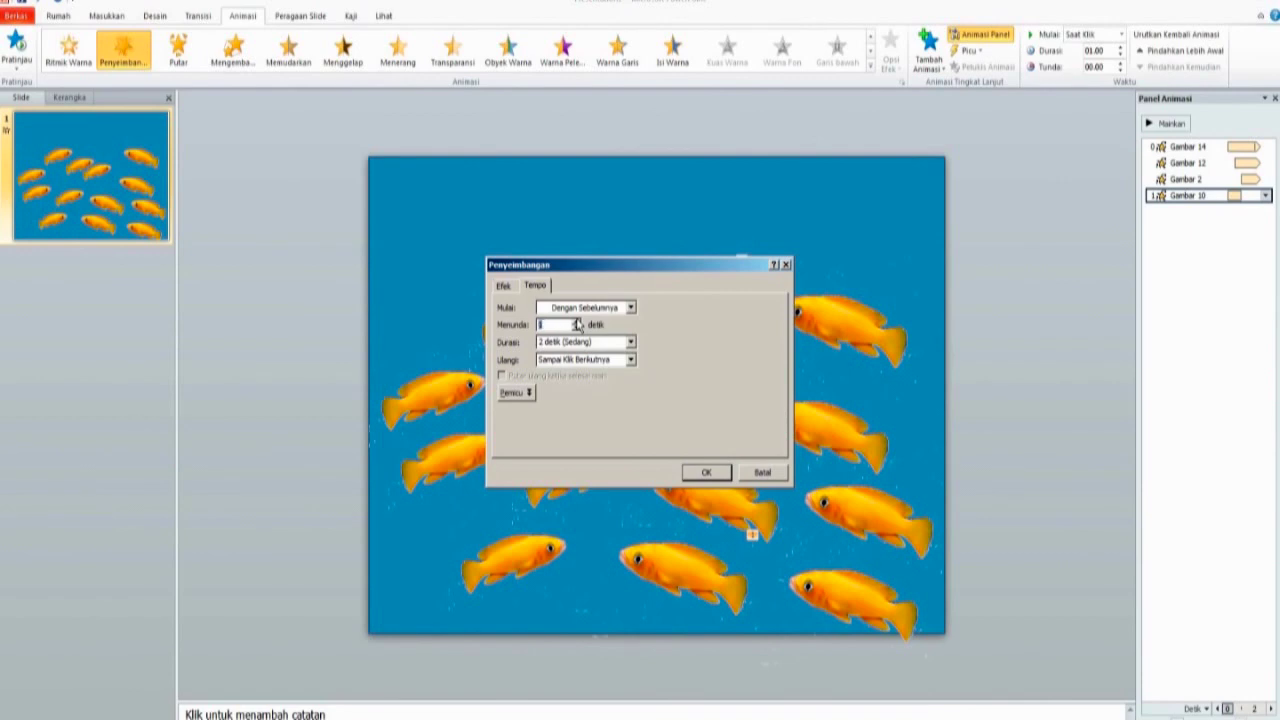
{"action": "left_click", "coordinate": [706, 472]}
{"action": "left_click", "coordinate": [1152, 123]}
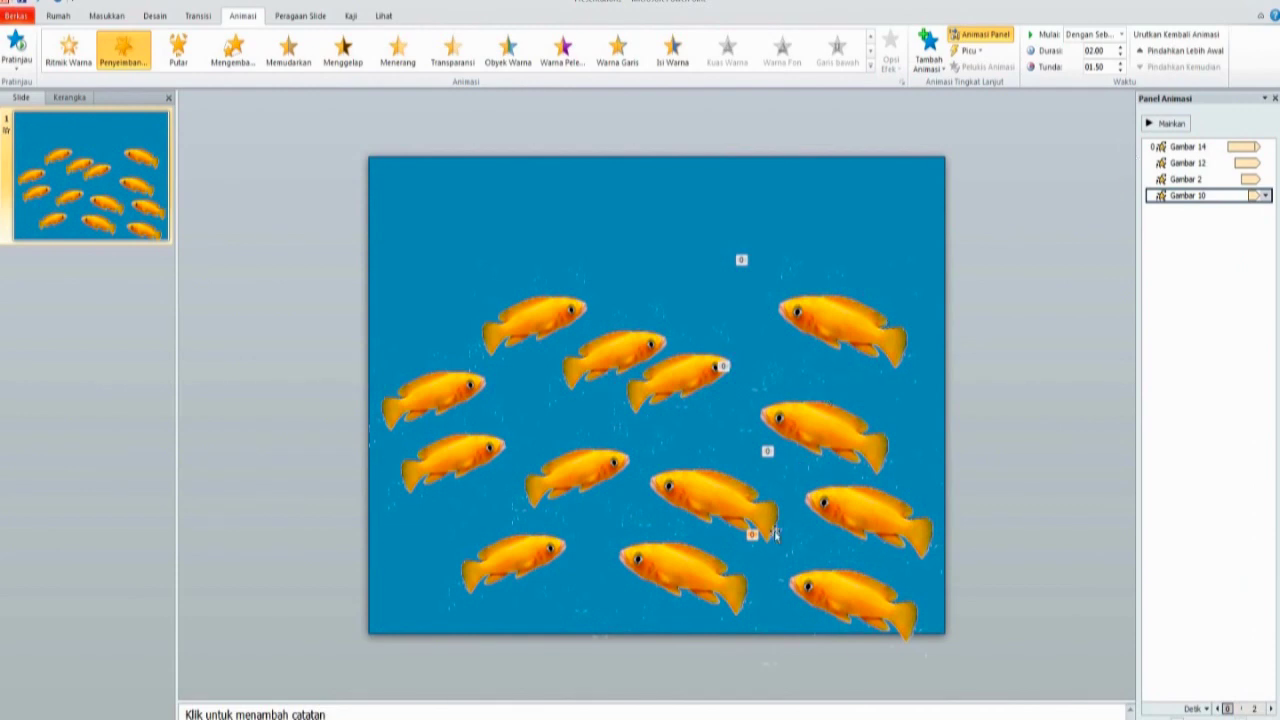
Step: Add the Penyeimbangan emphasis to the upper fish Gambar 9, starting With Previous
{"action": "left_click", "coordinate": [943, 62]}
{"action": "left_click", "coordinate": [1052, 242]}
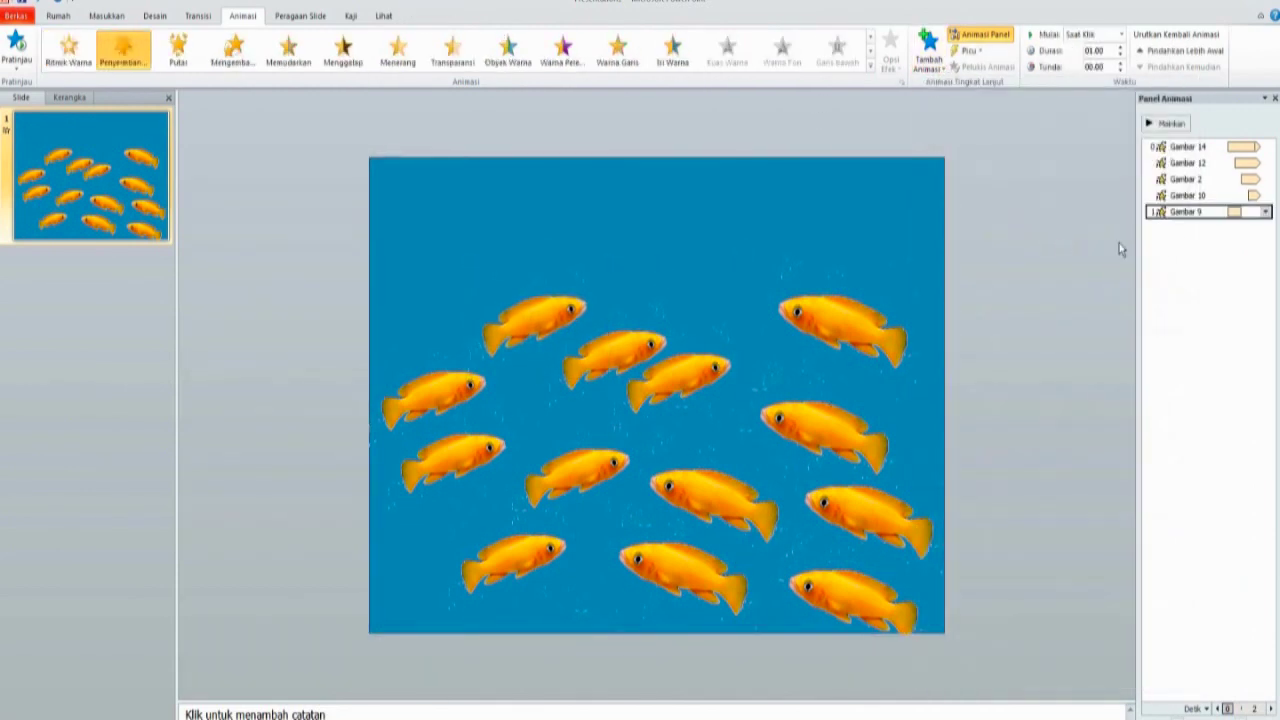
{"action": "left_click", "coordinate": [1265, 212]}
{"action": "left_click", "coordinate": [1191, 280]}
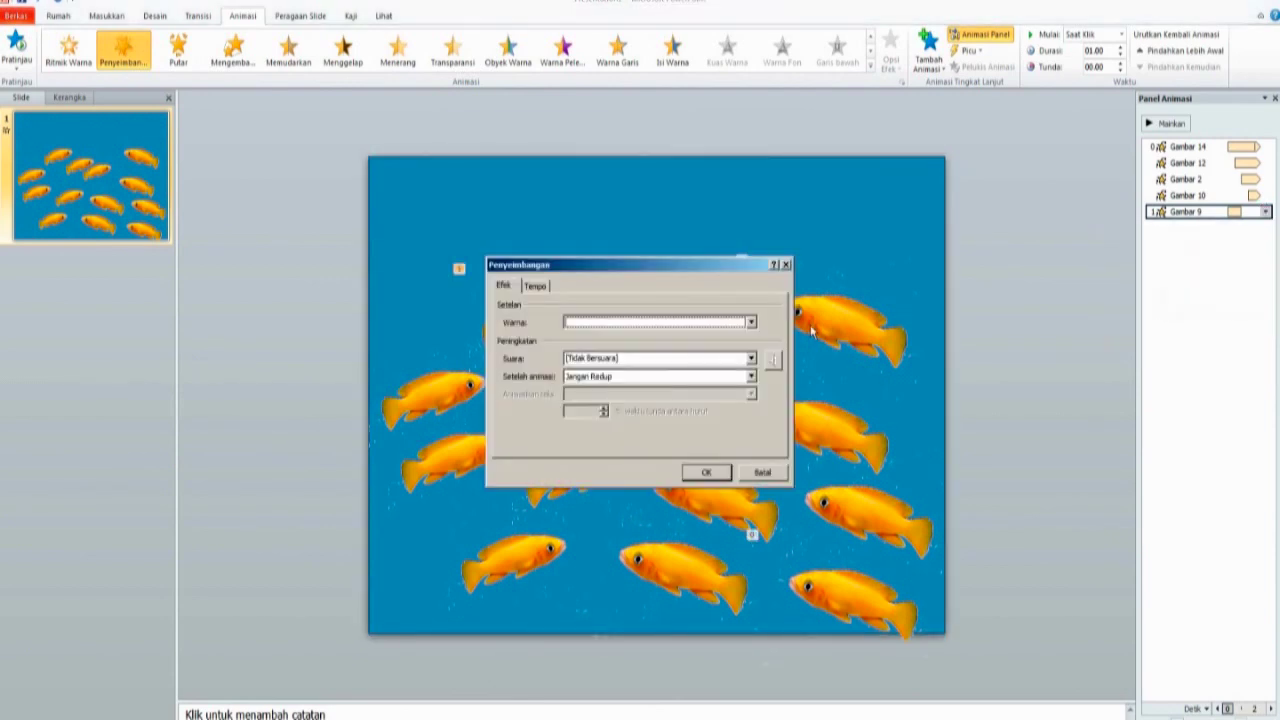
{"action": "left_click", "coordinate": [535, 286]}
{"action": "left_click", "coordinate": [630, 307]}
{"action": "left_click", "coordinate": [620, 332]}
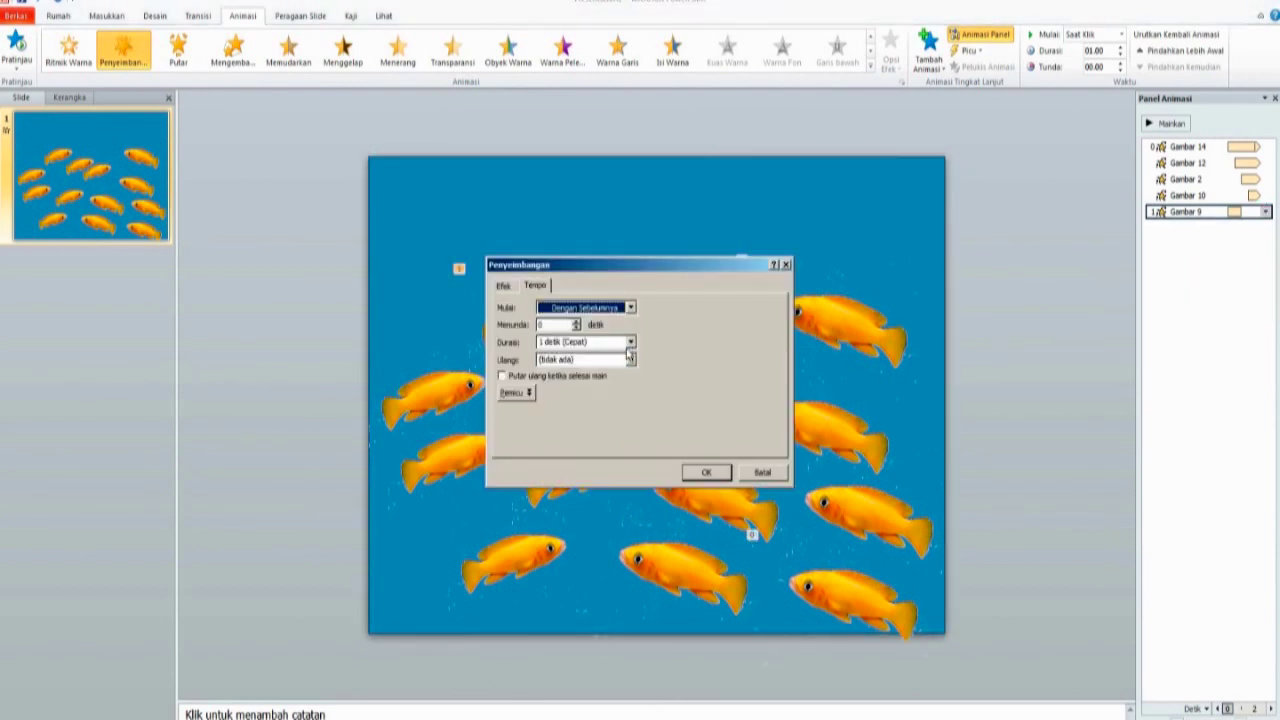
Step: Set Gambar 9 to 2 seconds, repeating until next click, then select the next fish
{"action": "left_click", "coordinate": [630, 342]}
{"action": "left_click", "coordinate": [580, 377]}
{"action": "left_click", "coordinate": [630, 359]}
{"action": "left_click", "coordinate": [580, 434]}
{"action": "left_click", "coordinate": [706, 472]}
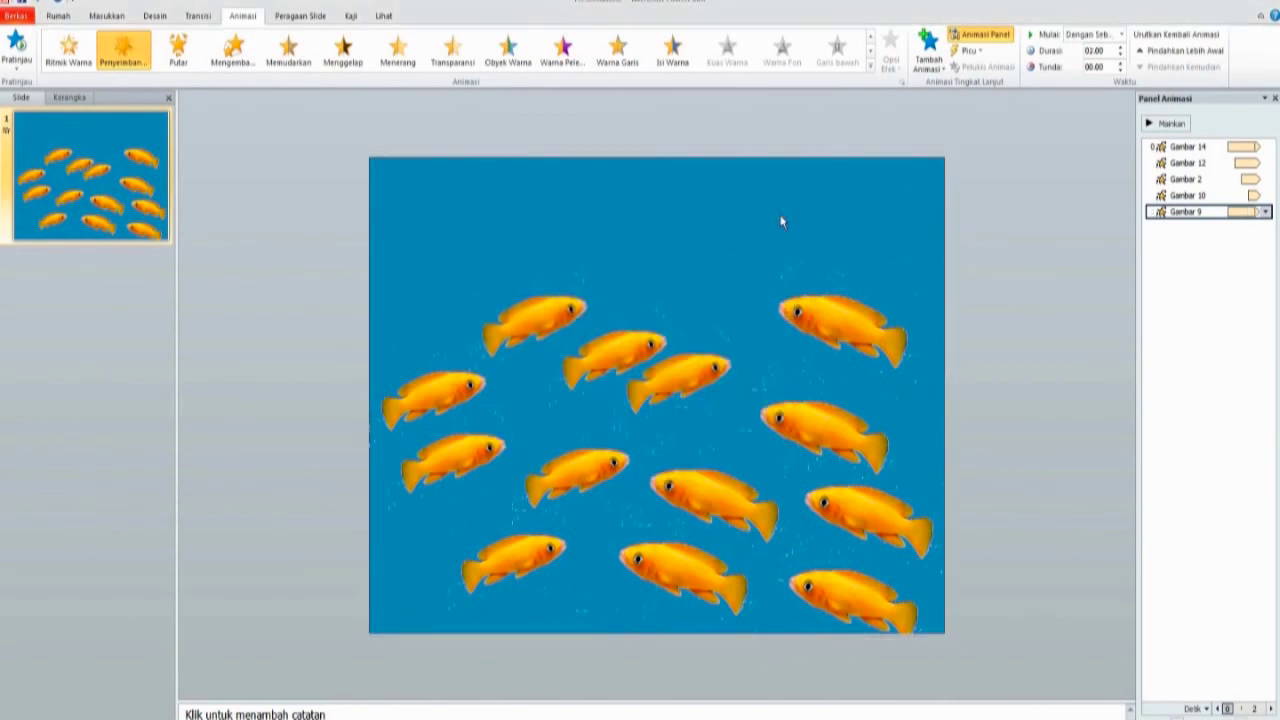
{"action": "left_click", "coordinate": [627, 349]}
{"action": "left_click", "coordinate": [928, 48]}
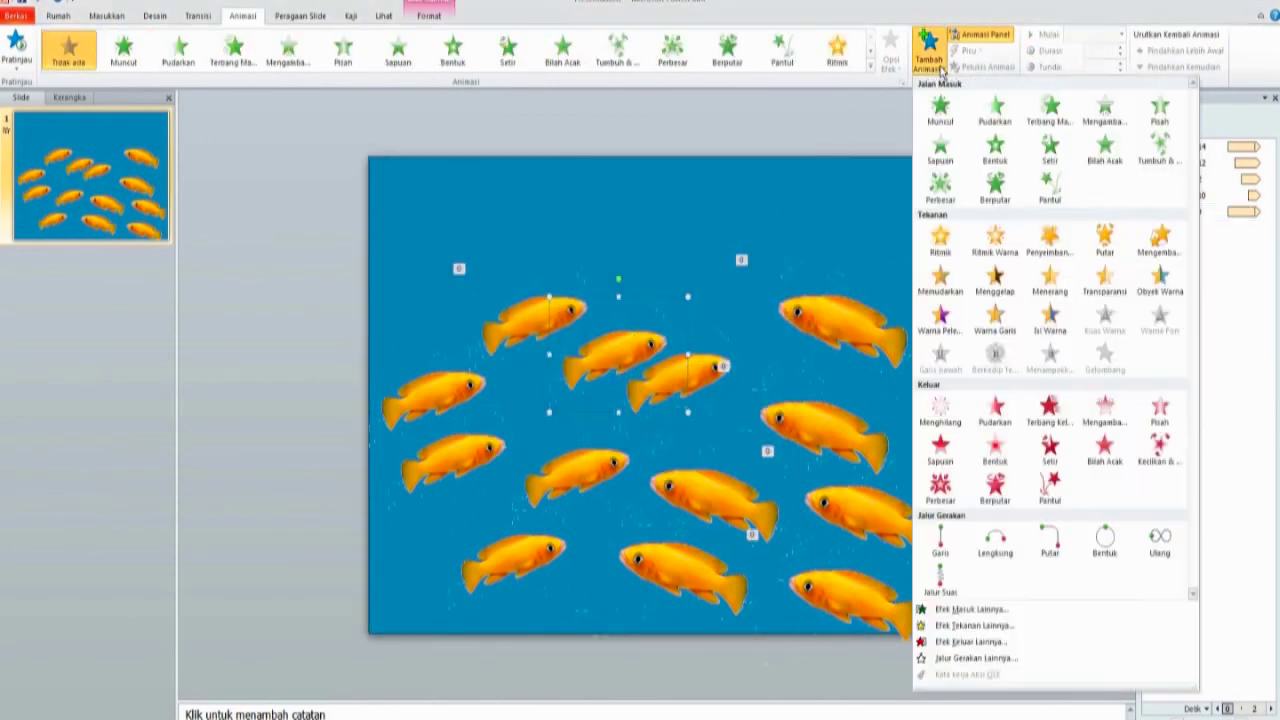
Step: Add the Penyeimbangan emphasis to fish Gambar 8, starting With Previous
{"action": "left_click", "coordinate": [1055, 244]}
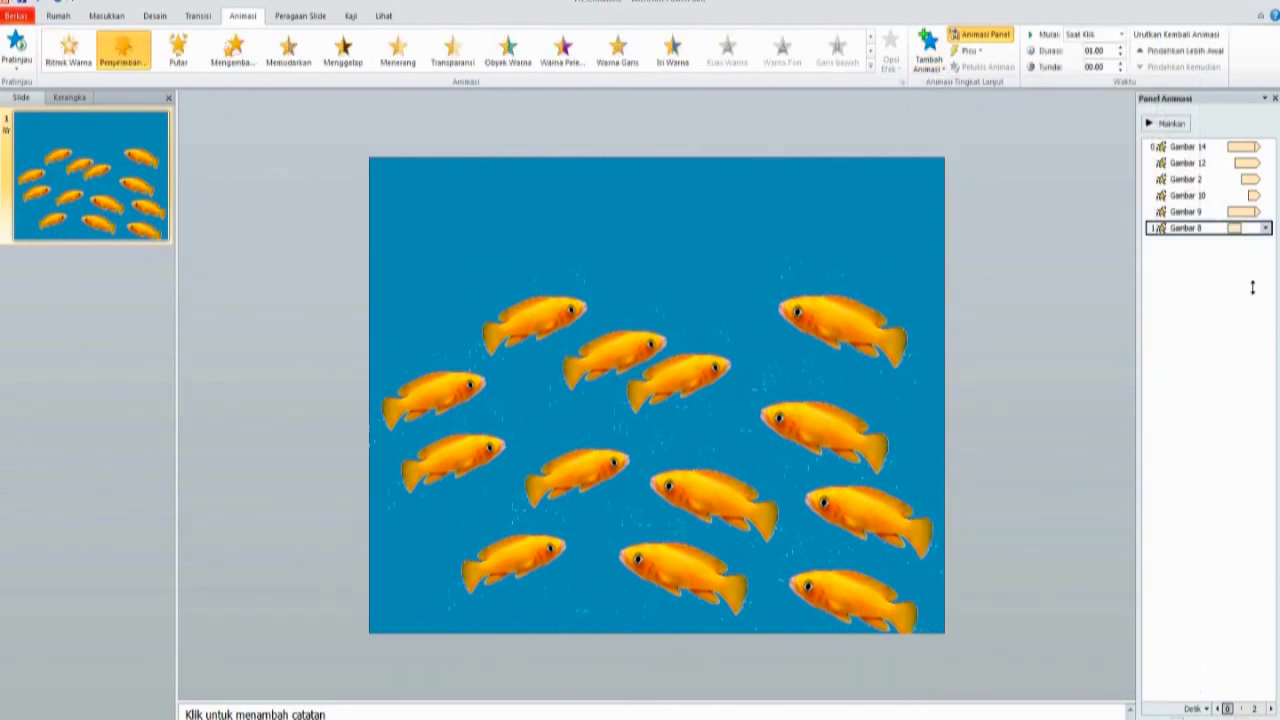
{"action": "left_click", "coordinate": [1267, 229]}
{"action": "left_click", "coordinate": [1190, 299]}
{"action": "left_click", "coordinate": [536, 286]}
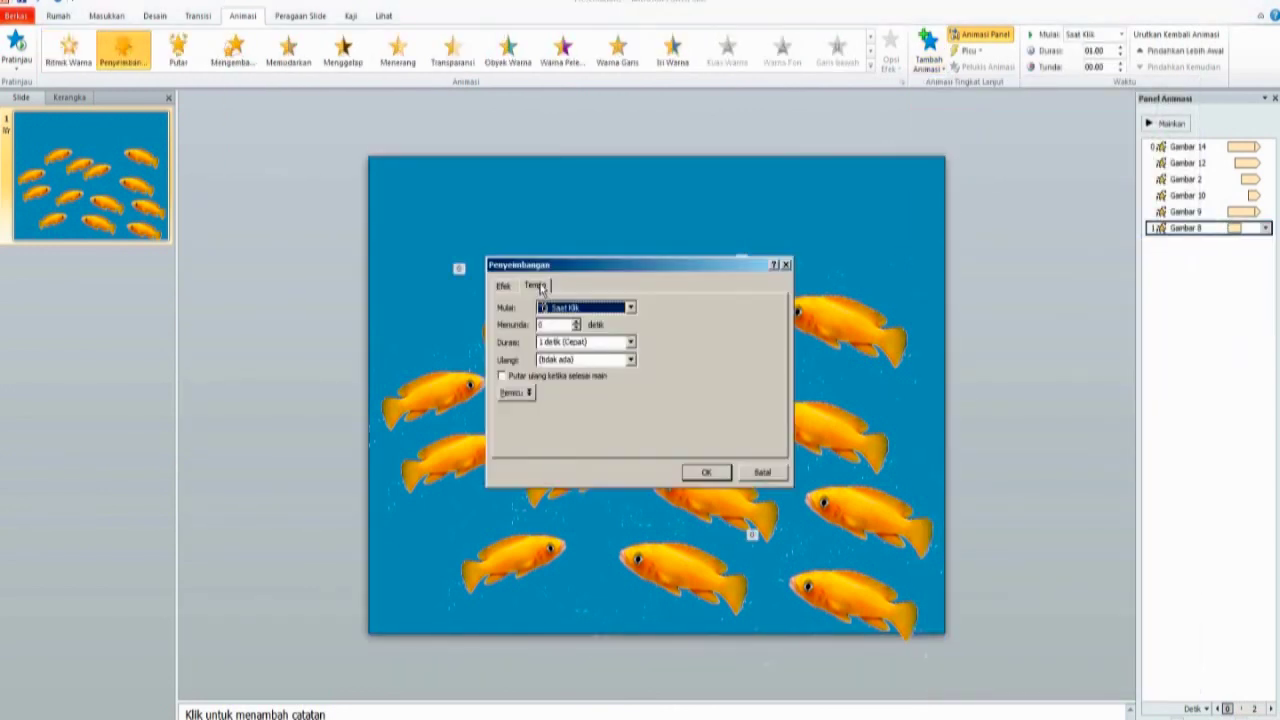
{"action": "left_click", "coordinate": [630, 307]}
{"action": "left_click", "coordinate": [628, 338]}
Step: Set Gambar 8 to 3 seconds, repeat until next click, 0.5-second delay, then select the next fish
{"action": "left_click", "coordinate": [631, 342]}
{"action": "left_click", "coordinate": [612, 377]}
{"action": "left_click", "coordinate": [631, 360]}
{"action": "left_click", "coordinate": [622, 440]}
{"action": "left_click", "coordinate": [577, 322]}
{"action": "left_click", "coordinate": [706, 472]}
{"action": "left_click", "coordinate": [722, 368]}
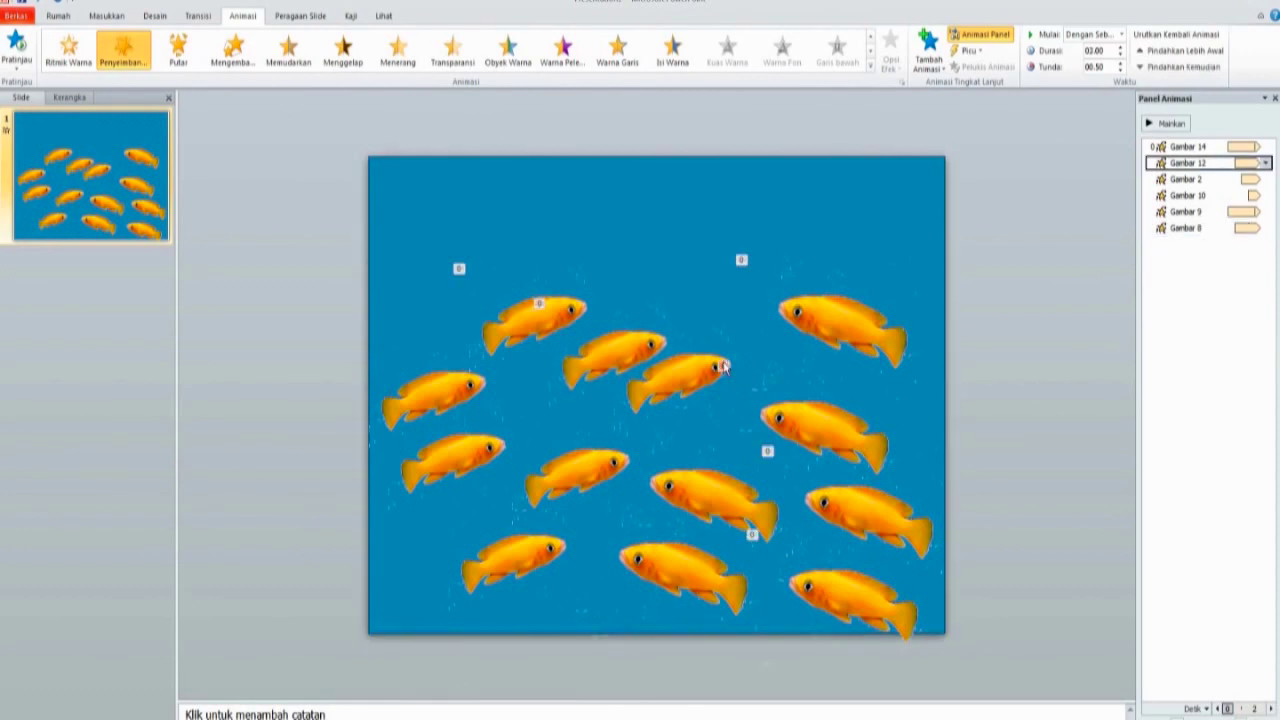
{"action": "left_click", "coordinate": [711, 368]}
{"action": "left_click", "coordinate": [928, 48]}
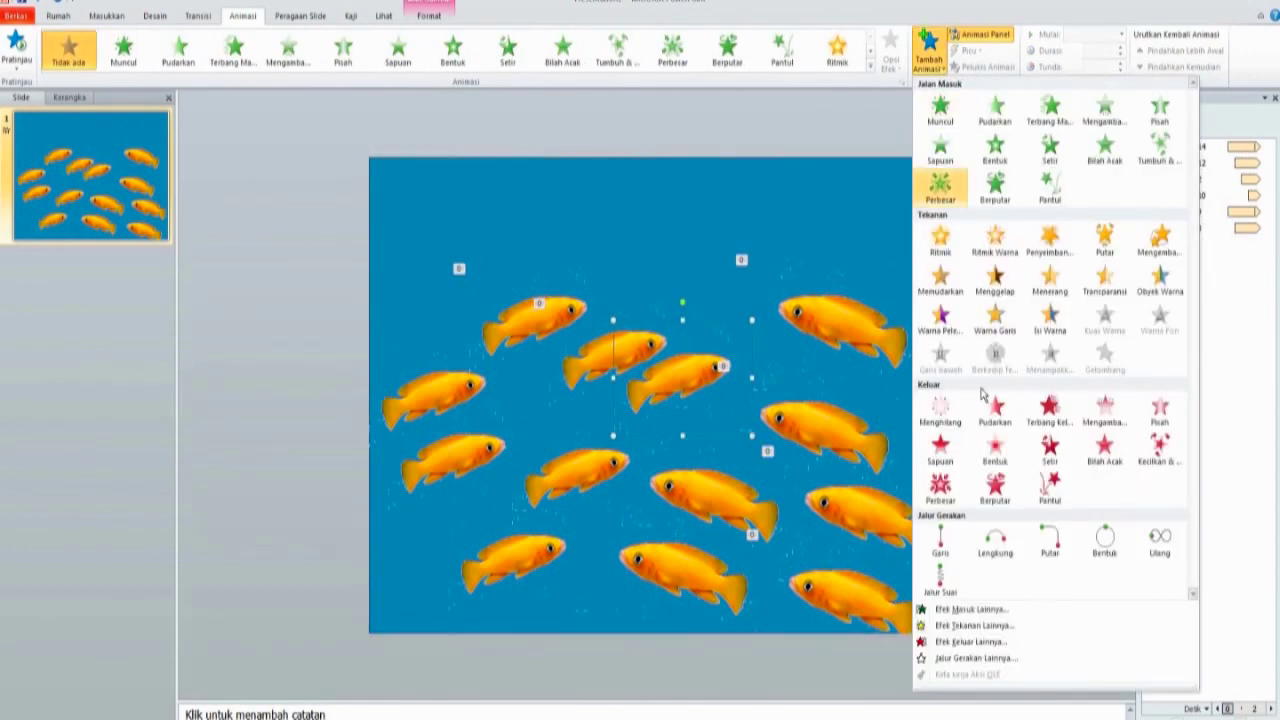
Step: Add the Penyeimbangan emphasis to fish Gambar 7
{"action": "left_click", "coordinate": [1050, 240]}
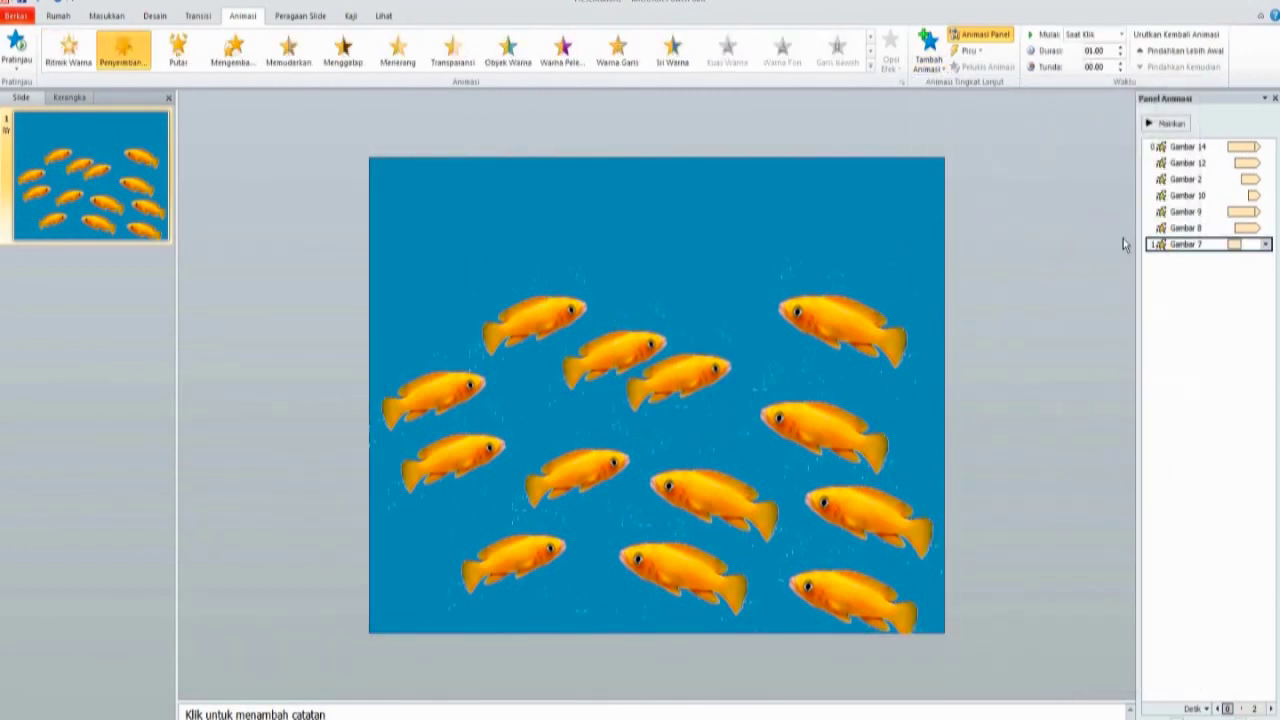
{"action": "left_click", "coordinate": [1266, 244]}
{"action": "left_click", "coordinate": [1163, 310]}
Step: Time it With Previous, 2 seconds (Medium), repeating until the next click
{"action": "left_click", "coordinate": [538, 287]}
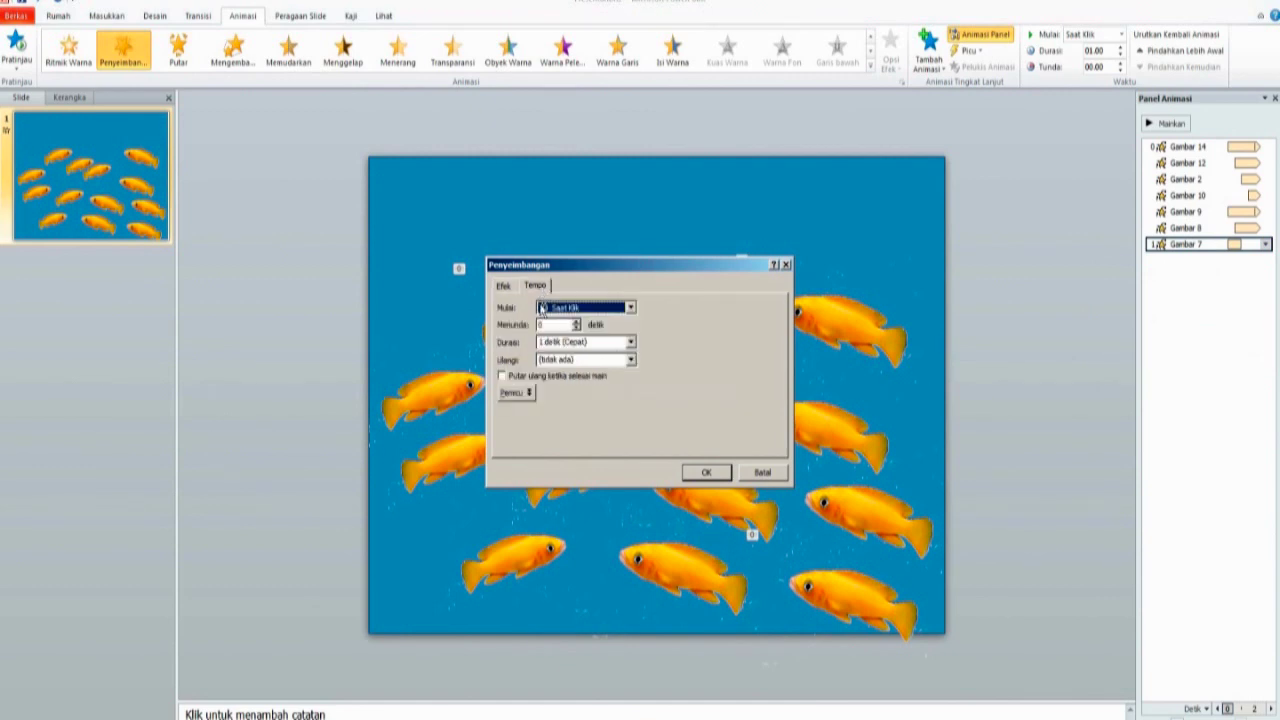
{"action": "left_click", "coordinate": [631, 308]}
{"action": "left_click", "coordinate": [585, 328]}
{"action": "left_click", "coordinate": [631, 342]}
{"action": "left_click", "coordinate": [600, 376]}
{"action": "left_click", "coordinate": [631, 359]}
{"action": "left_click", "coordinate": [585, 433]}
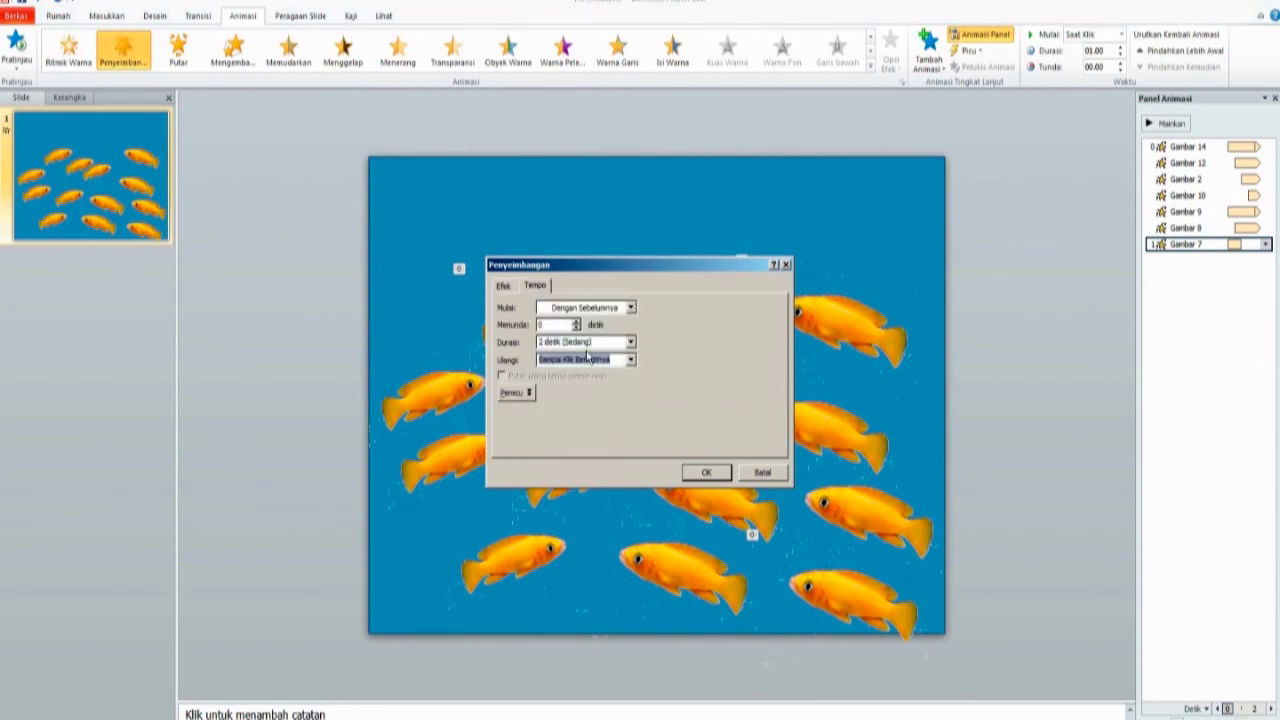
{"action": "left_click", "coordinate": [576, 324]}
{"action": "left_click", "coordinate": [706, 473]}
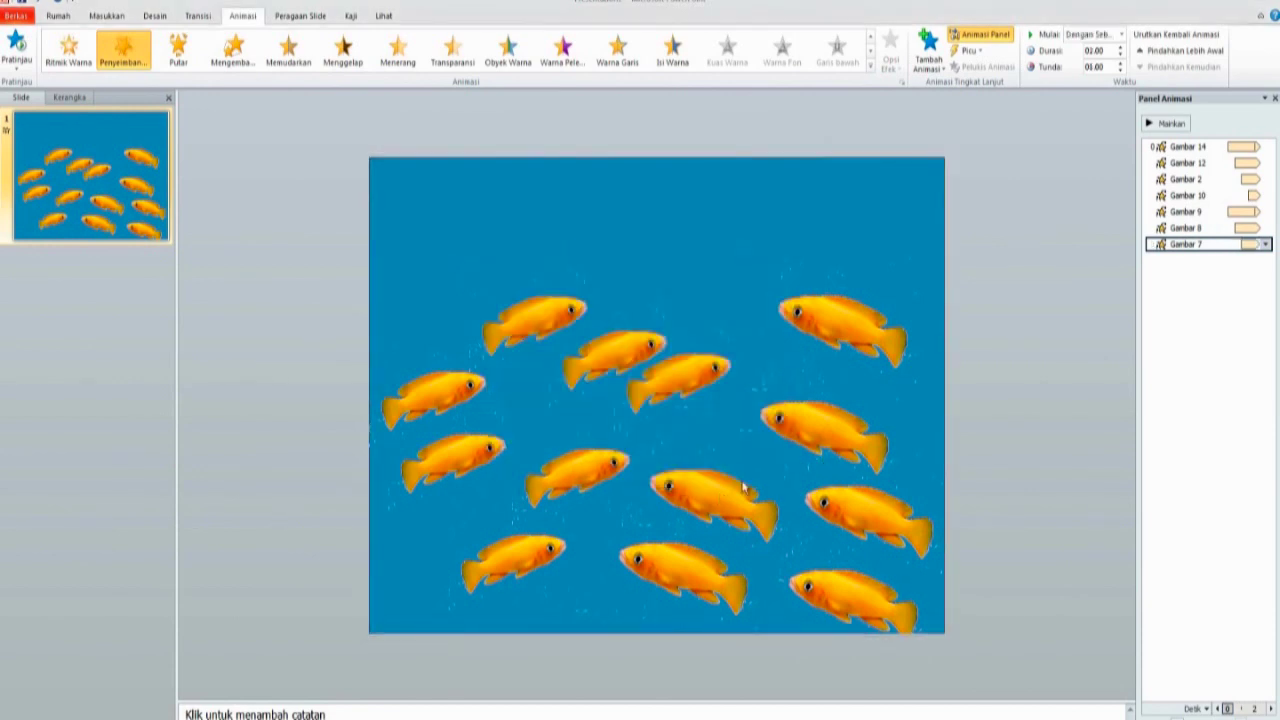
{"action": "key", "text": "ctrl+a"}
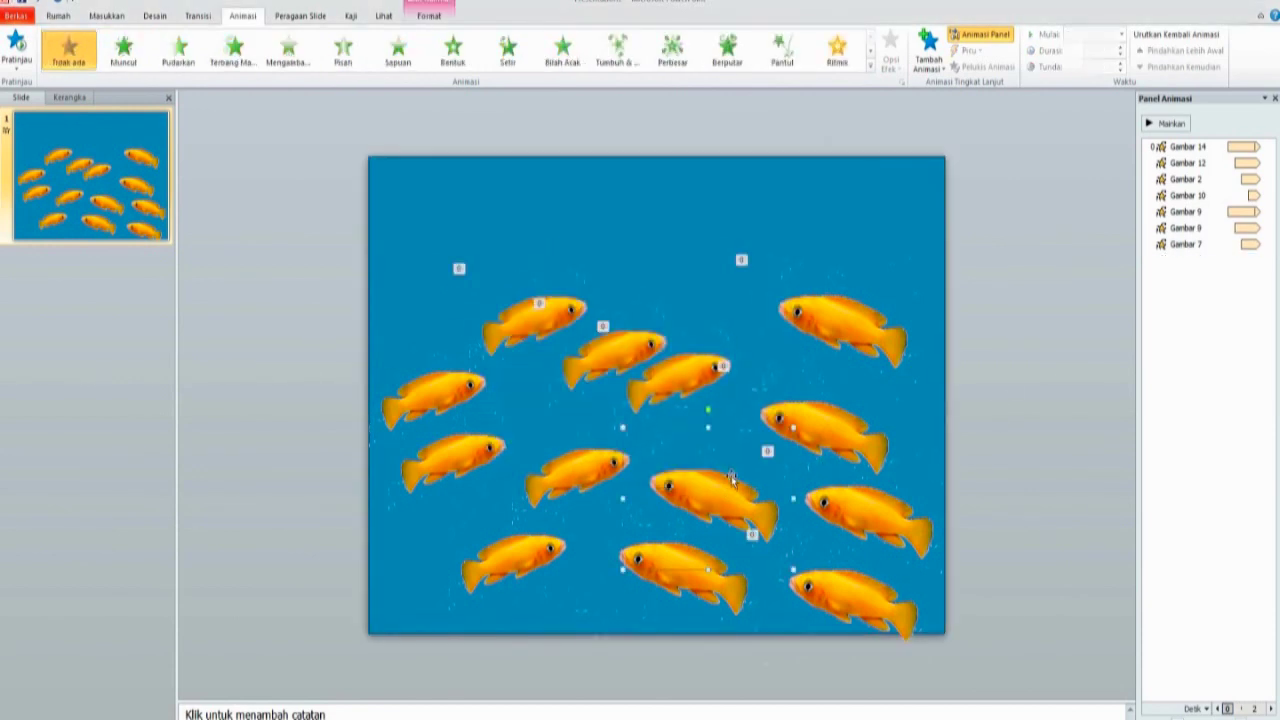
Step: Give fish Gambar 11 a Penyeimbangan emphasis: With Previous, 2 seconds, repeat until next click
{"action": "left_click", "coordinate": [928, 50]}
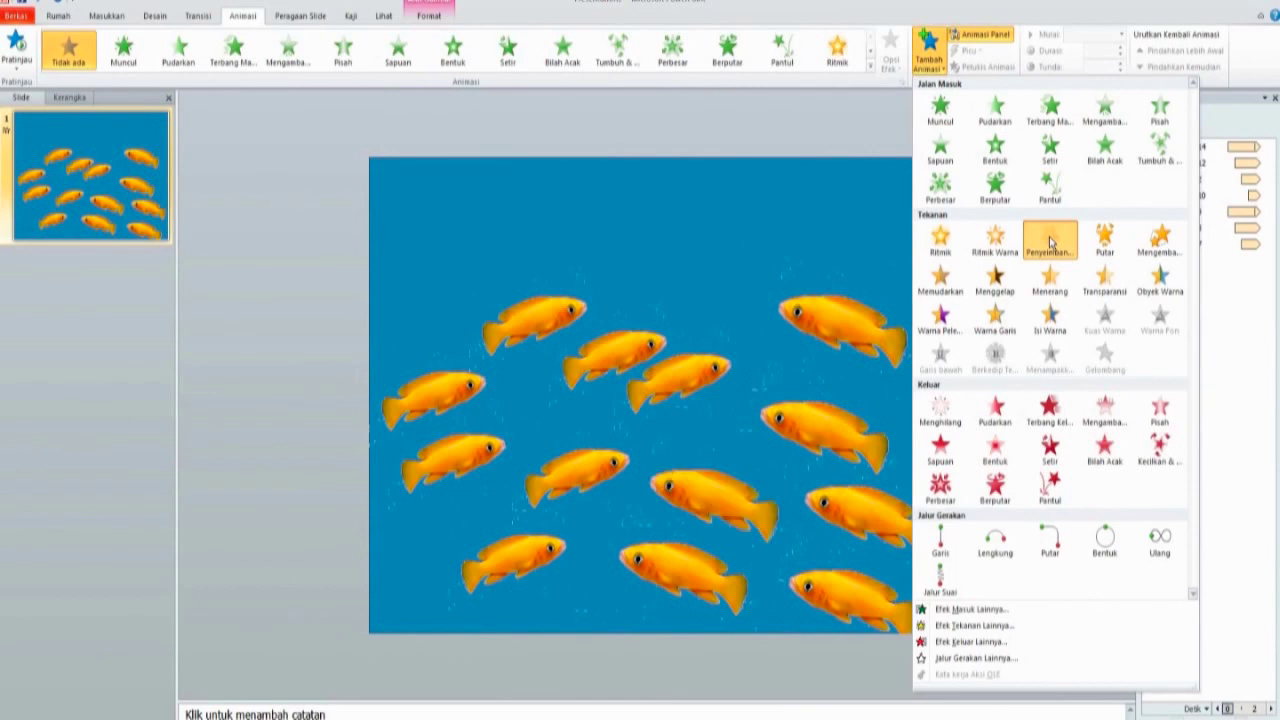
{"action": "left_click", "coordinate": [1051, 240]}
{"action": "left_click", "coordinate": [1266, 260]}
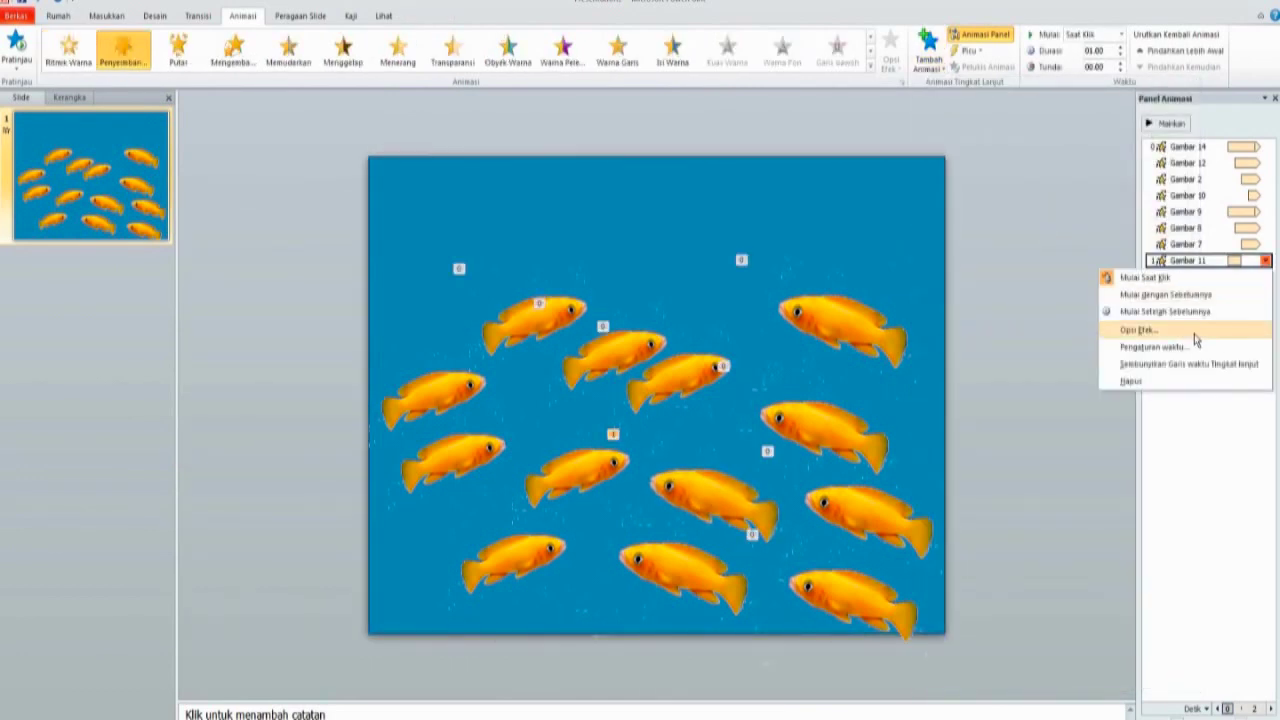
{"action": "left_click", "coordinate": [1195, 334]}
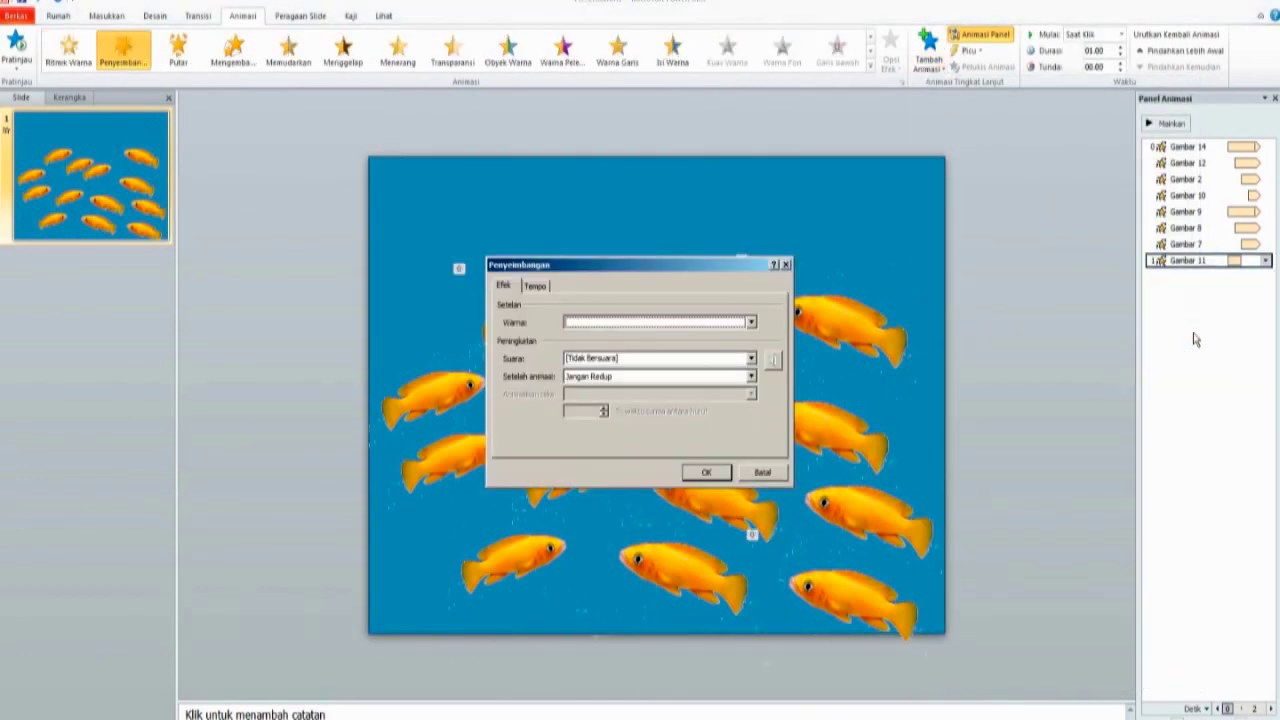
{"action": "left_click", "coordinate": [537, 287]}
{"action": "left_click", "coordinate": [631, 307]}
{"action": "left_click", "coordinate": [600, 332]}
{"action": "left_click", "coordinate": [631, 342]}
{"action": "left_click", "coordinate": [570, 371]}
{"action": "left_click", "coordinate": [631, 359]}
{"action": "left_click", "coordinate": [575, 425]}
Step: Give Gambar 11 a 1.5-second delay, then add Penyeimbangan emphasis to fish Gambar 13
{"action": "left_click", "coordinate": [577, 325]}
{"action": "left_click", "coordinate": [724, 476]}
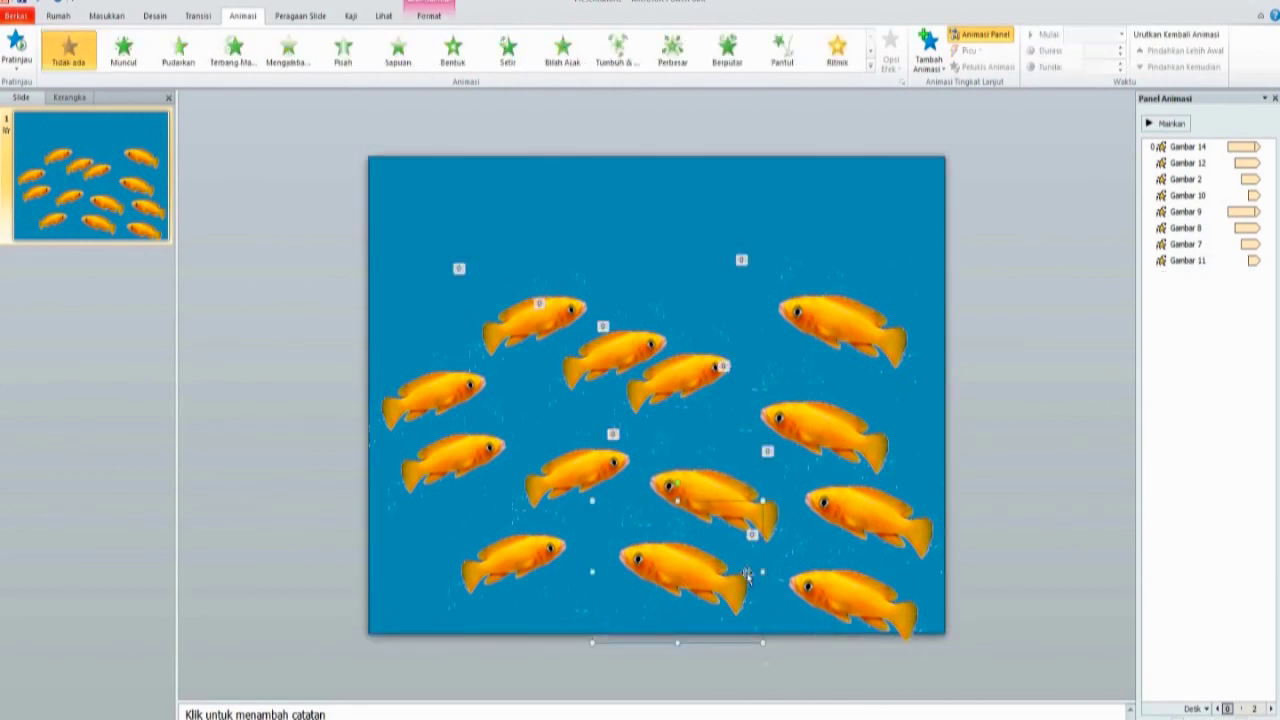
{"action": "left_click", "coordinate": [928, 50]}
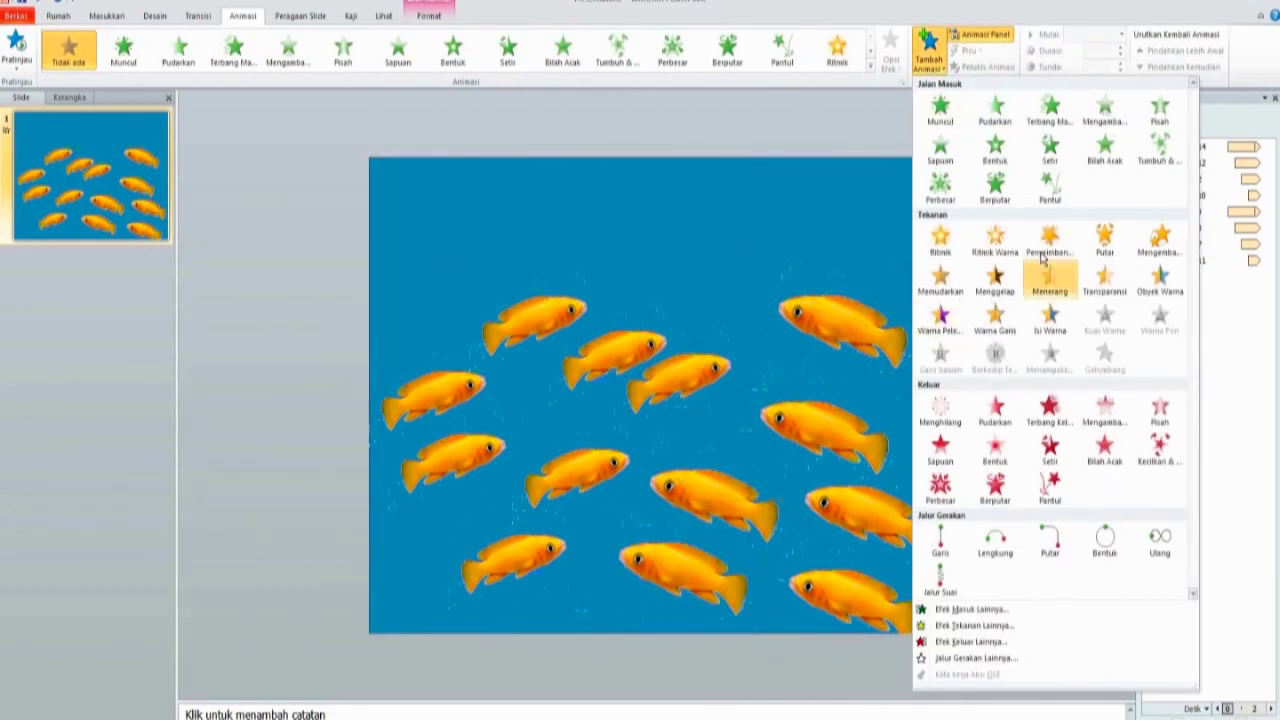
{"action": "left_click", "coordinate": [1045, 245]}
Step: Set Gambar 13's emphasis to start With Previous, last 2 seconds and repeat, then preview
{"action": "left_click", "coordinate": [1266, 277]}
{"action": "left_click", "coordinate": [1170, 349]}
{"action": "left_click", "coordinate": [537, 286]}
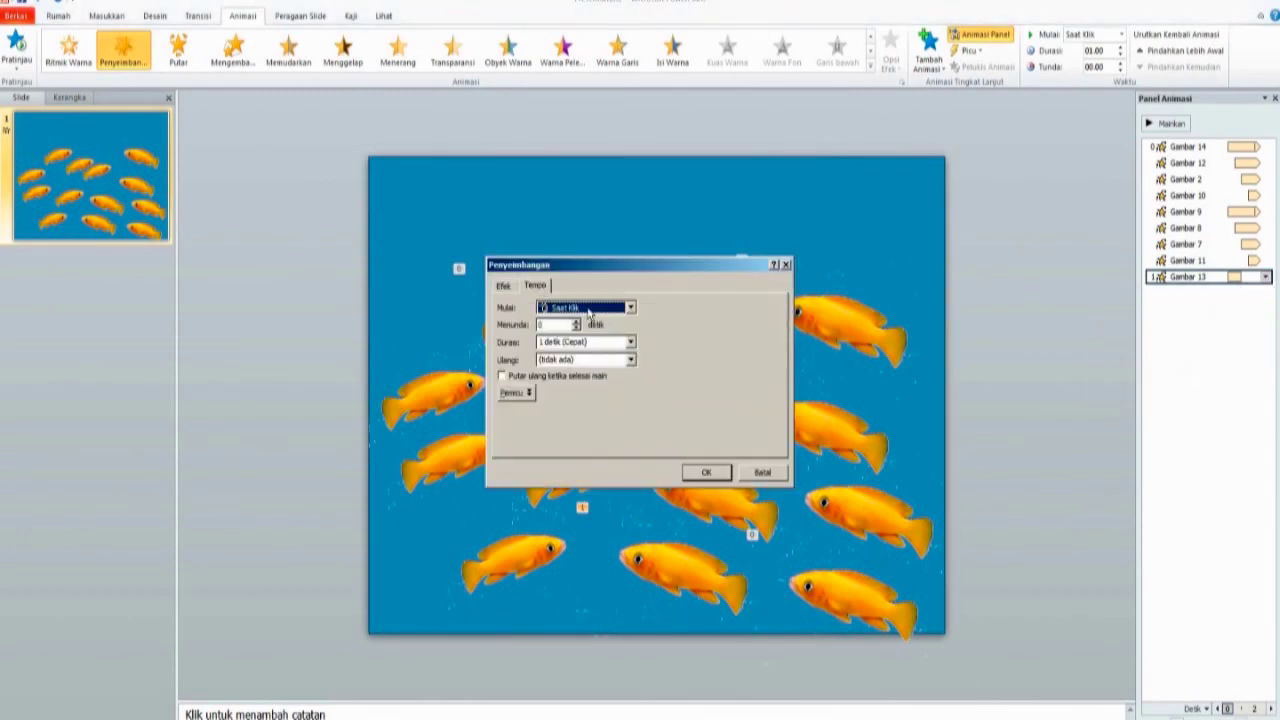
{"action": "left_click", "coordinate": [631, 309]}
{"action": "left_click", "coordinate": [624, 337]}
{"action": "left_click", "coordinate": [631, 342]}
{"action": "left_click", "coordinate": [570, 372]}
{"action": "left_click", "coordinate": [577, 326]}
{"action": "left_click", "coordinate": [631, 360]}
{"action": "left_click", "coordinate": [580, 438]}
{"action": "left_click", "coordinate": [706, 472]}
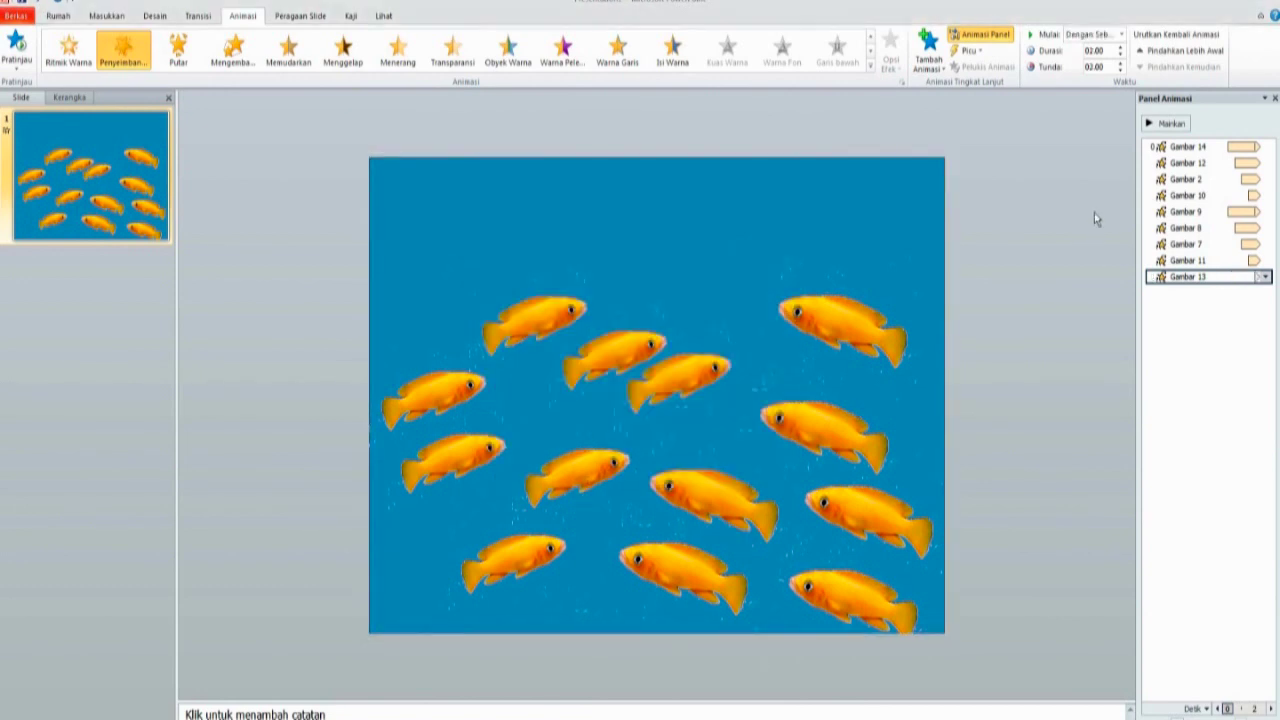
{"action": "left_click", "coordinate": [1150, 124]}
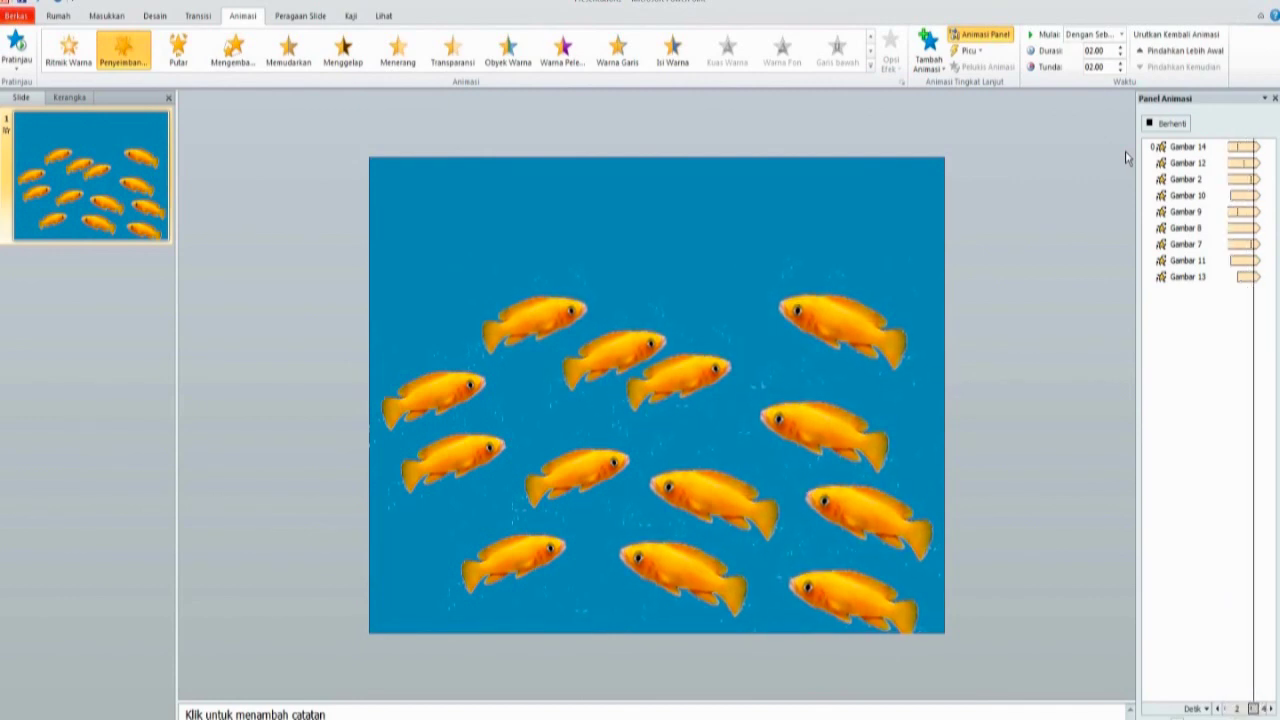
Step: Cut the four unanimated fish on the left and lower-left of the slide
{"action": "left_click", "coordinate": [446, 381]}
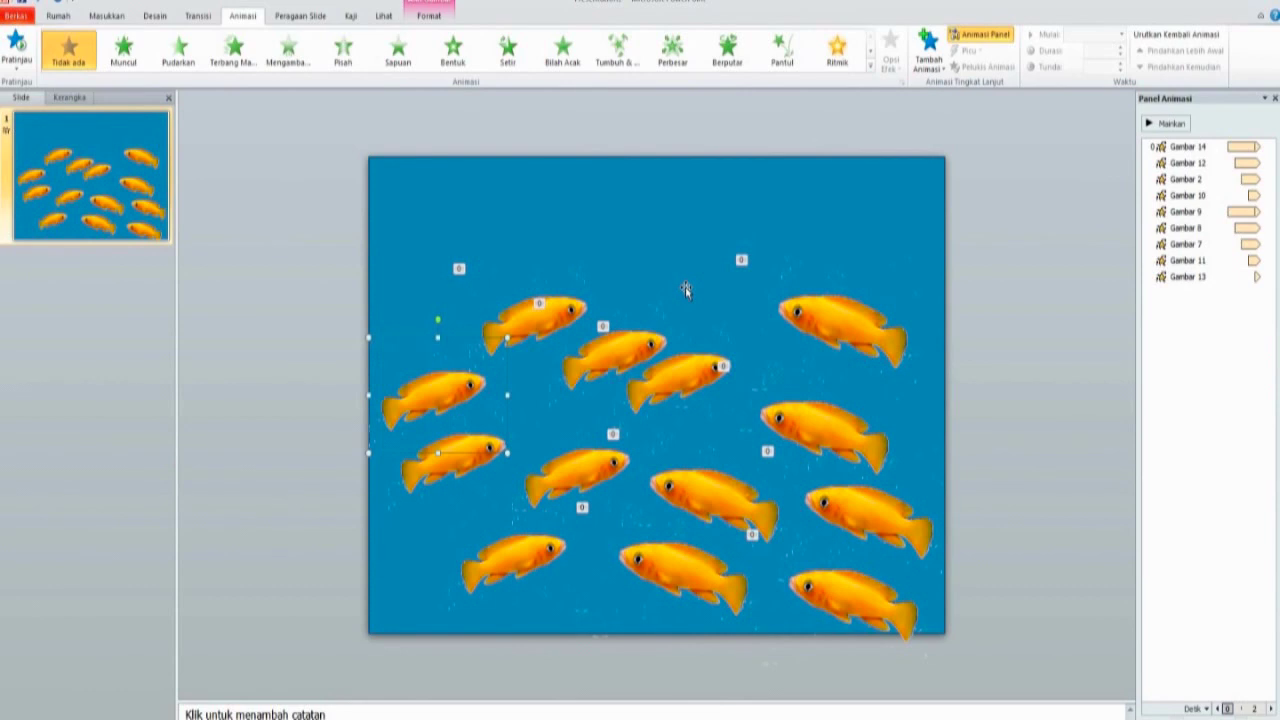
{"action": "right_click", "coordinate": [436, 392]}
{"action": "left_click", "coordinate": [470, 405]}
{"action": "right_click", "coordinate": [456, 452]}
{"action": "left_click", "coordinate": [490, 463]}
{"action": "left_click", "coordinate": [514, 550]}
{"action": "right_click", "coordinate": [514, 548]}
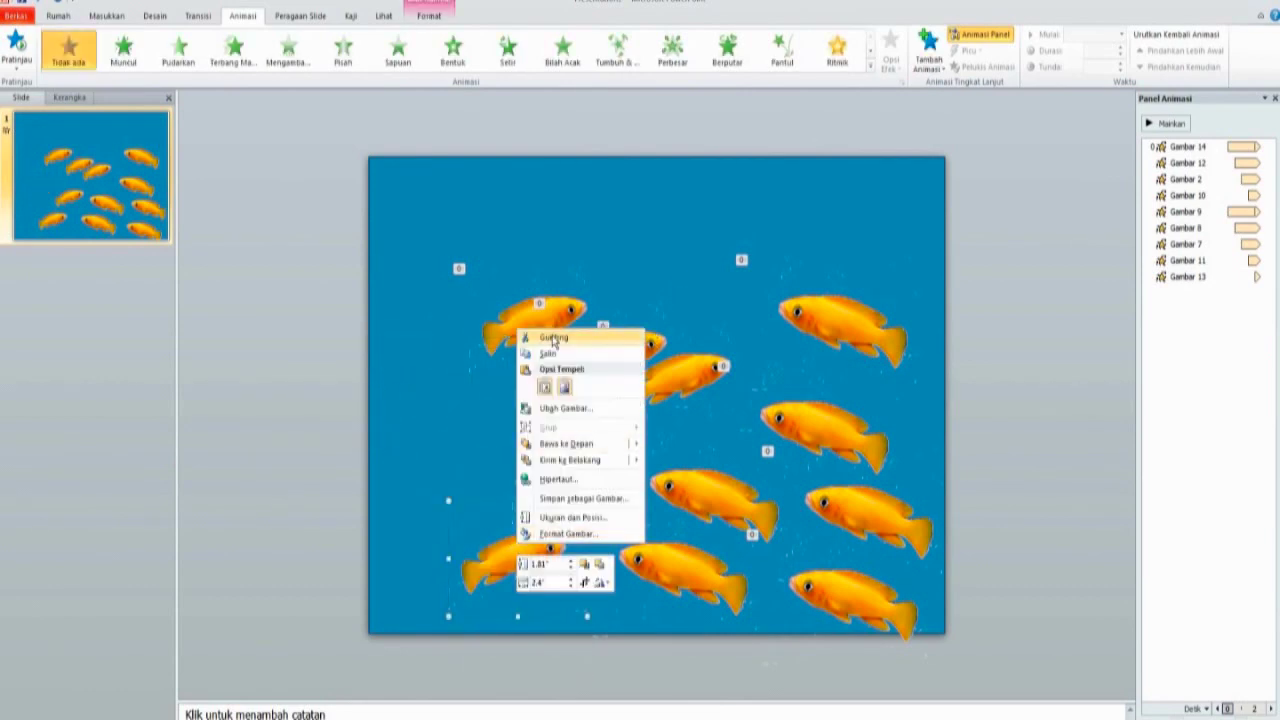
{"action": "left_click", "coordinate": [535, 336]}
{"action": "left_click", "coordinate": [563, 480]}
{"action": "right_click", "coordinate": [563, 480]}
{"action": "left_click", "coordinate": [600, 489]}
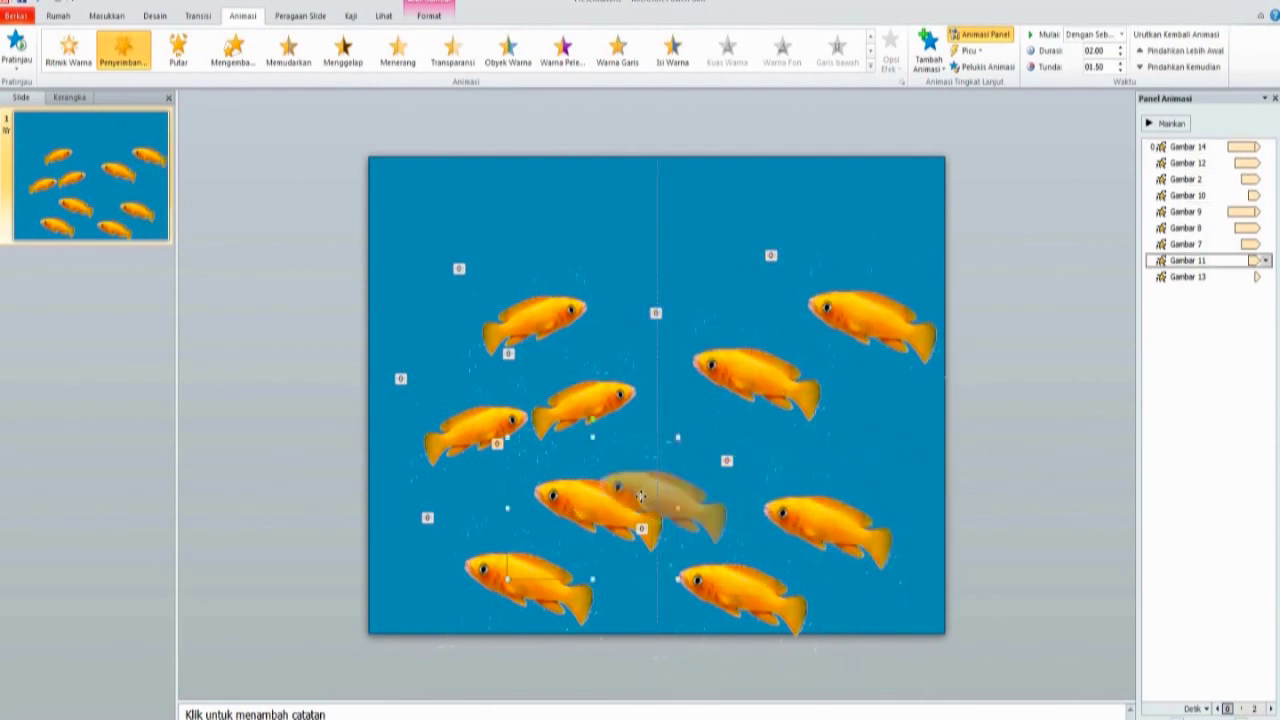
{"action": "left_click", "coordinate": [848, 317]}
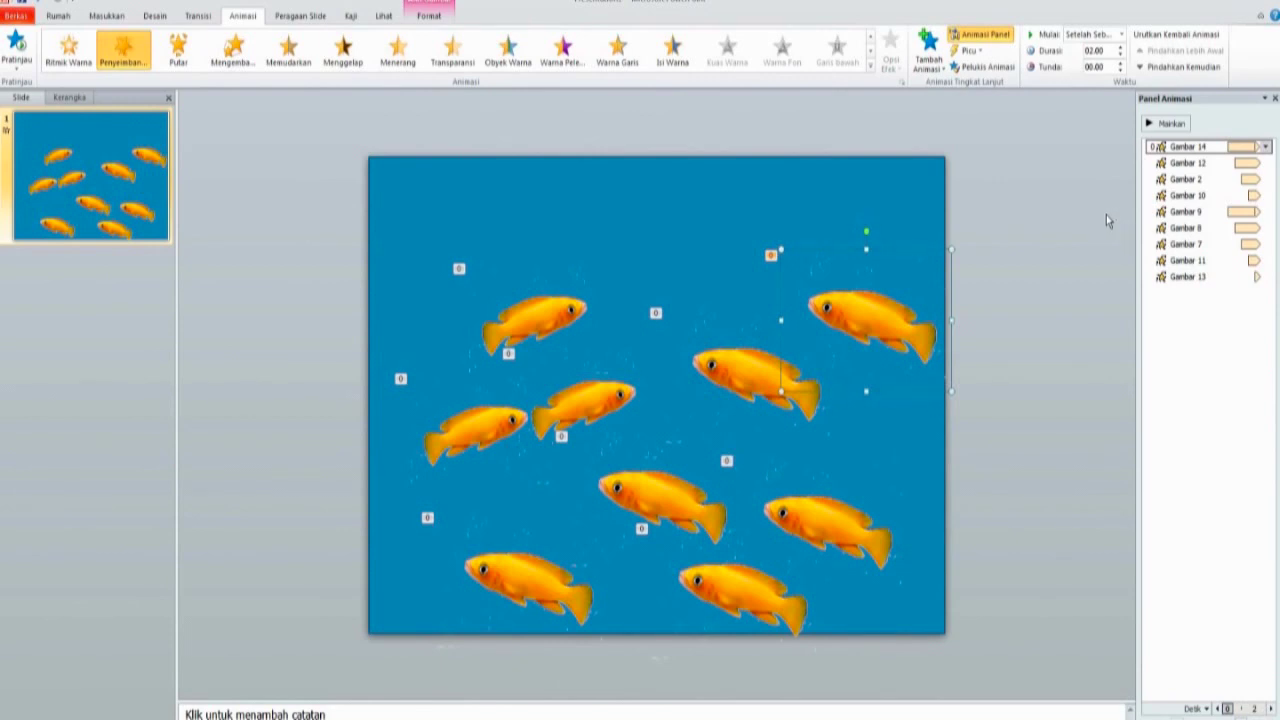
Step: Add a Belok Naik Kanan motion path to fish Gambar 14 and shorten it
{"action": "left_click", "coordinate": [1150, 124]}
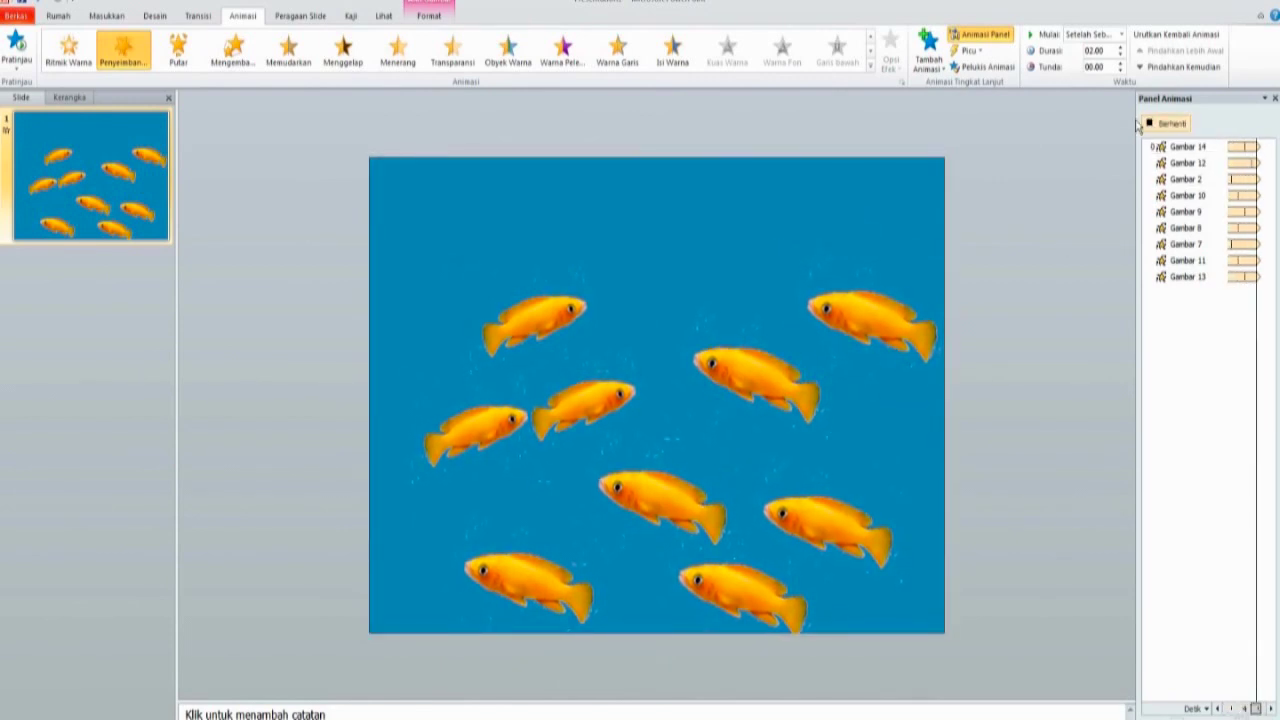
{"action": "left_click", "coordinate": [928, 50]}
{"action": "left_click", "coordinate": [965, 659]}
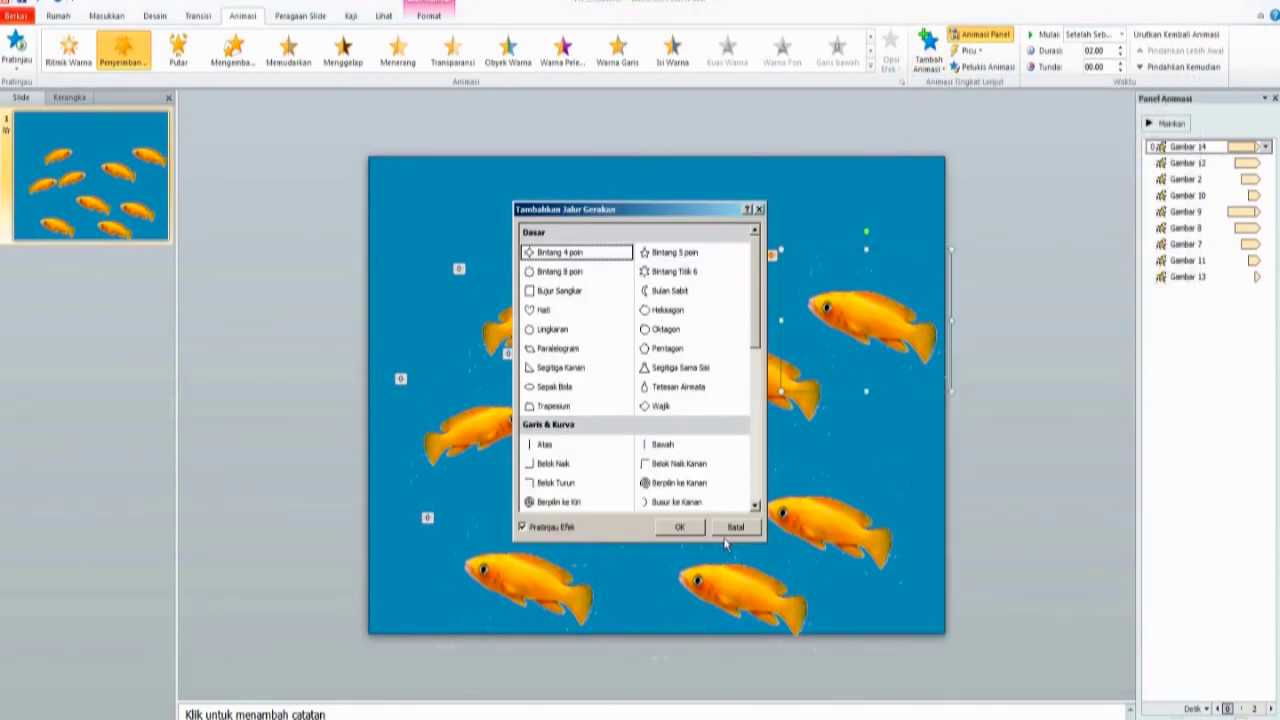
{"action": "left_click", "coordinate": [662, 468]}
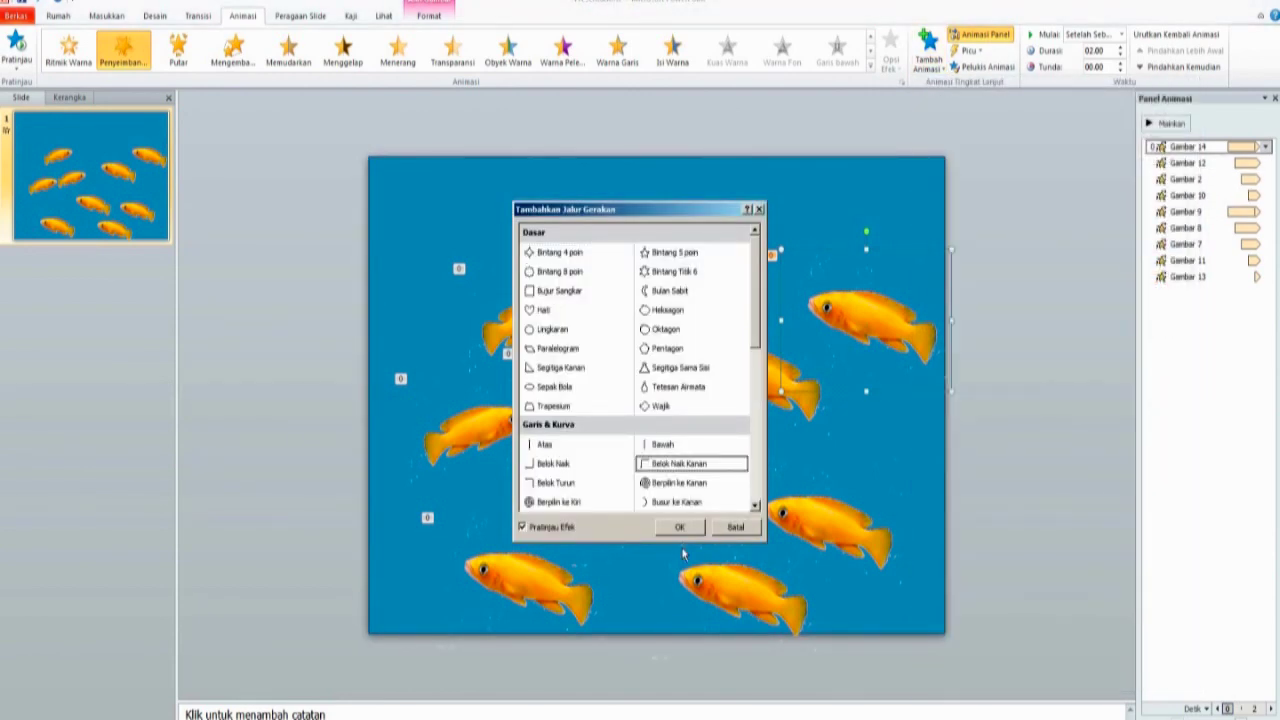
{"action": "left_click", "coordinate": [679, 527]}
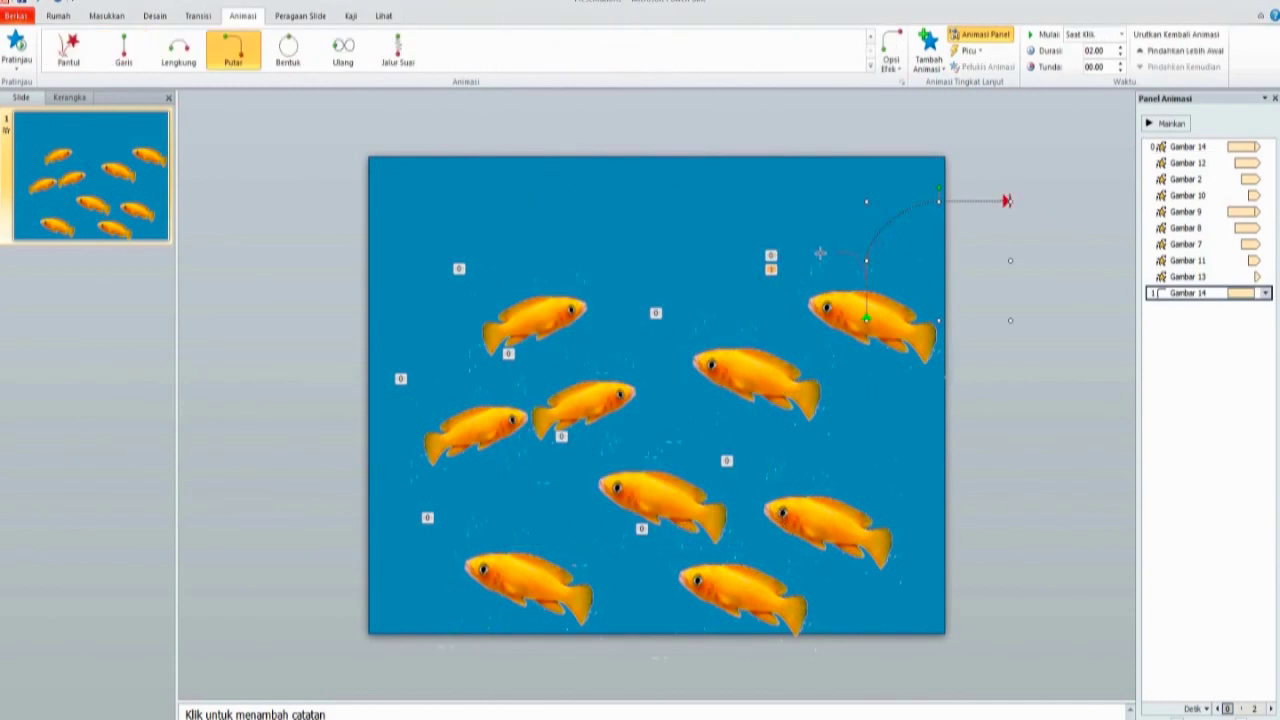
{"action": "left_click_drag", "start_coordinate": [799, 260], "coordinate": [801, 262]}
Step: Set the path's smooth end to 0, start With Previous, repeating until next click
{"action": "left_click", "coordinate": [1265, 293]}
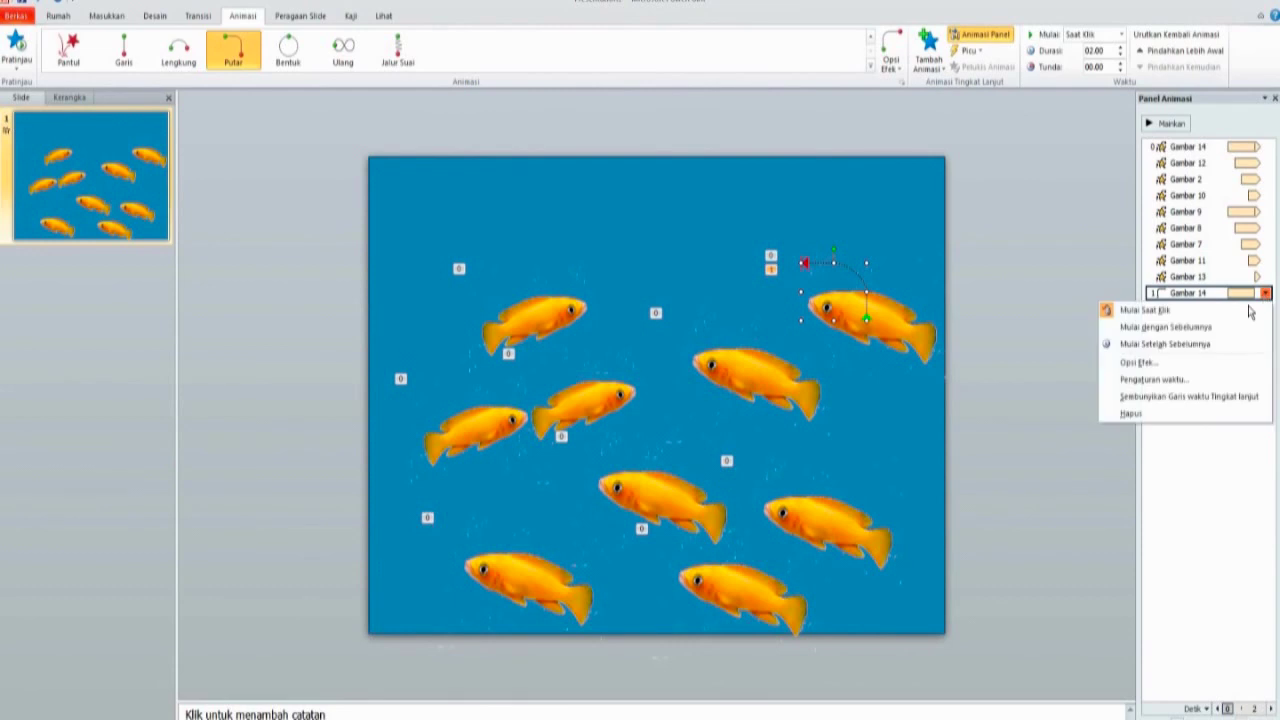
{"action": "left_click", "coordinate": [1178, 364]}
{"action": "left_click_drag", "start_coordinate": [614, 336], "coordinate": [548, 347]}
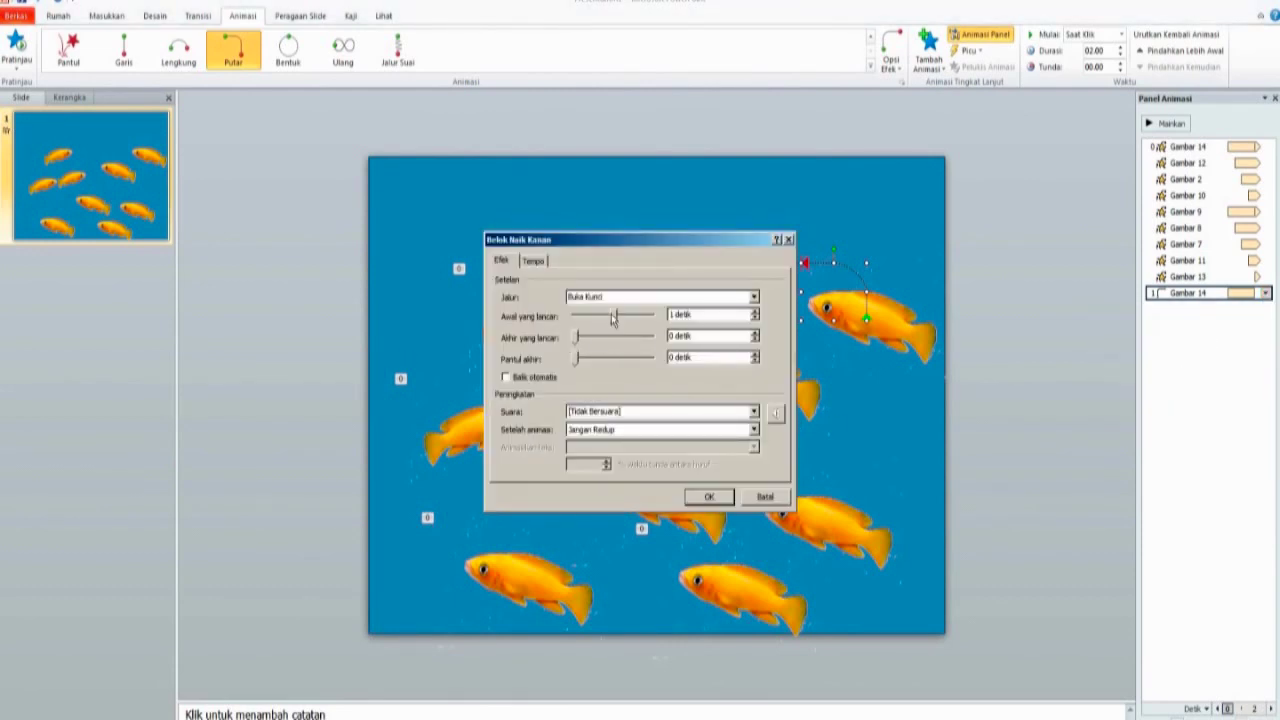
{"action": "left_click", "coordinate": [533, 261]}
{"action": "left_click", "coordinate": [629, 284]}
{"action": "left_click", "coordinate": [600, 309]}
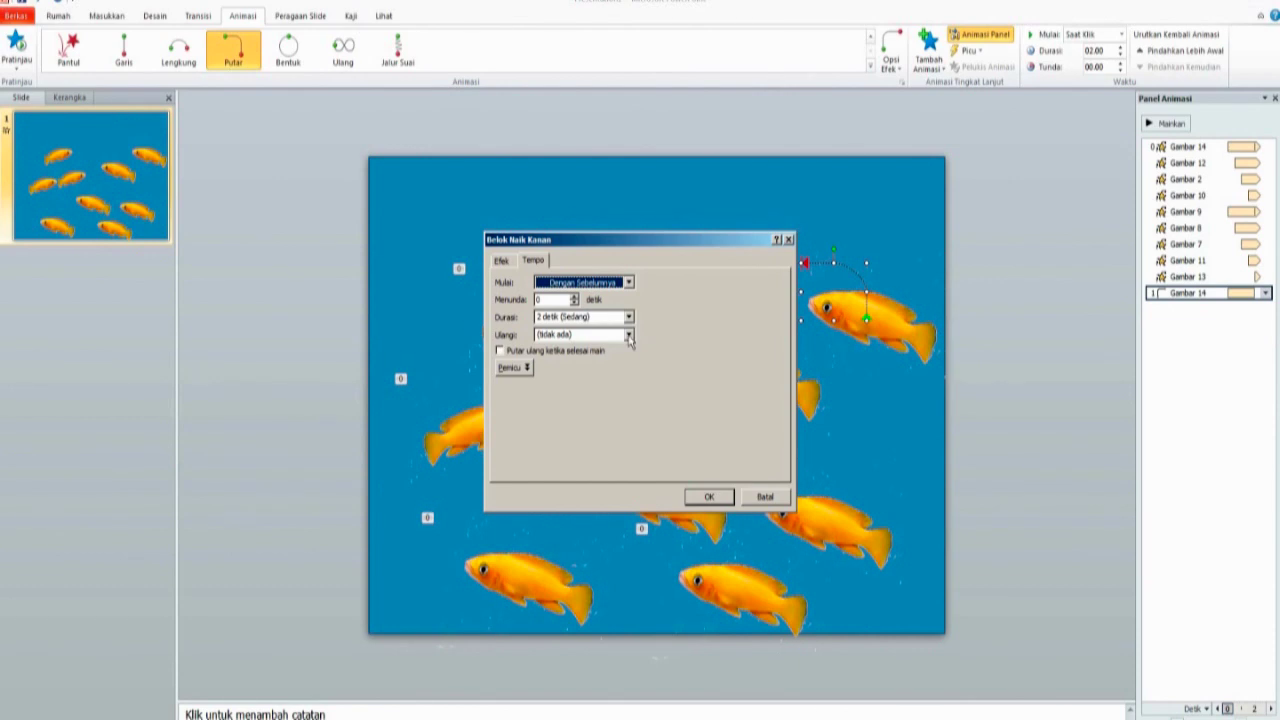
{"action": "left_click", "coordinate": [629, 336]}
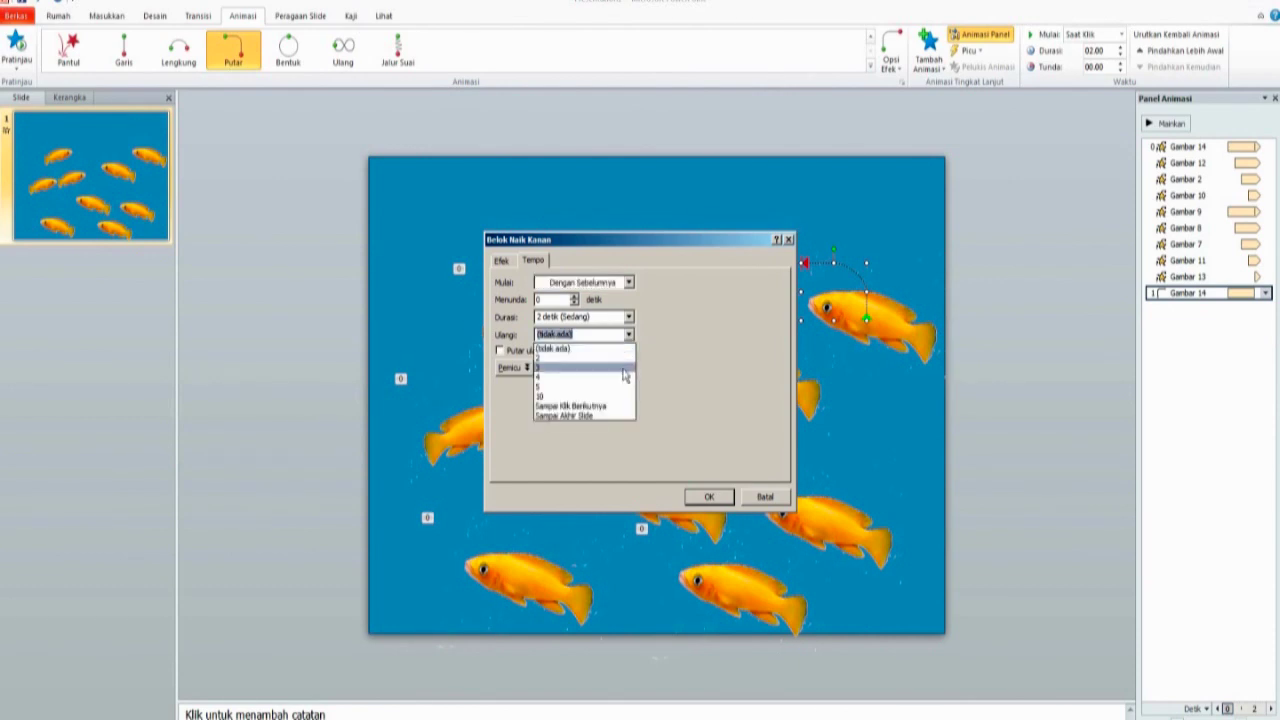
{"action": "left_click", "coordinate": [575, 407]}
{"action": "left_click", "coordinate": [708, 497]}
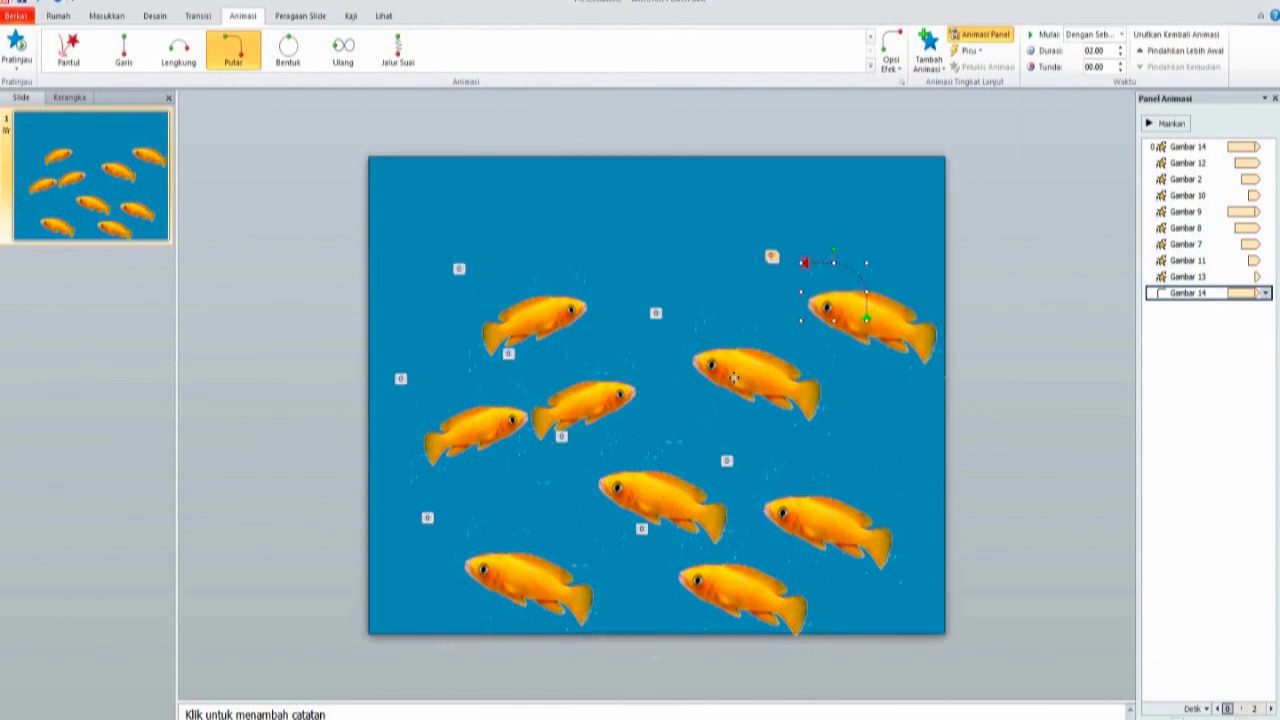
{"action": "left_click", "coordinate": [735, 380]}
{"action": "left_click", "coordinate": [928, 50]}
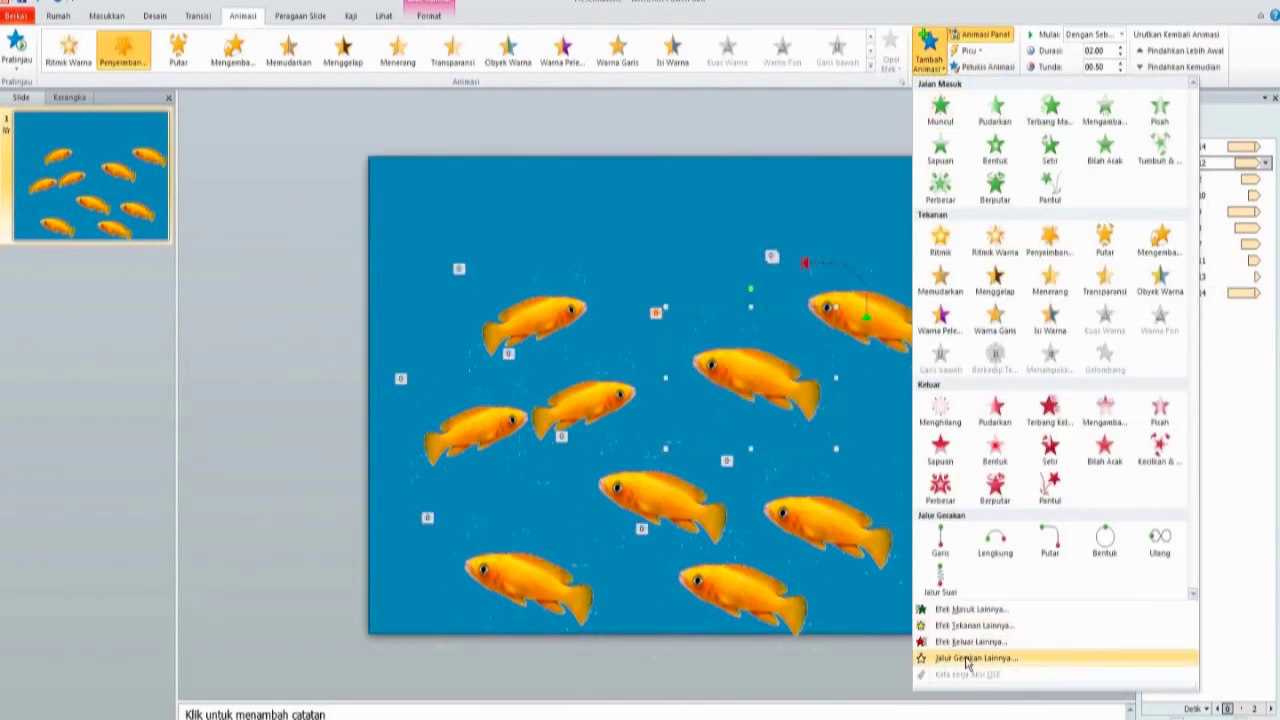
Step: Add a Belok Turun motion path to fish Gambar 12 and nudge it right
{"action": "left_click", "coordinate": [967, 659]}
{"action": "left_click", "coordinate": [556, 482]}
{"action": "left_click", "coordinate": [679, 527]}
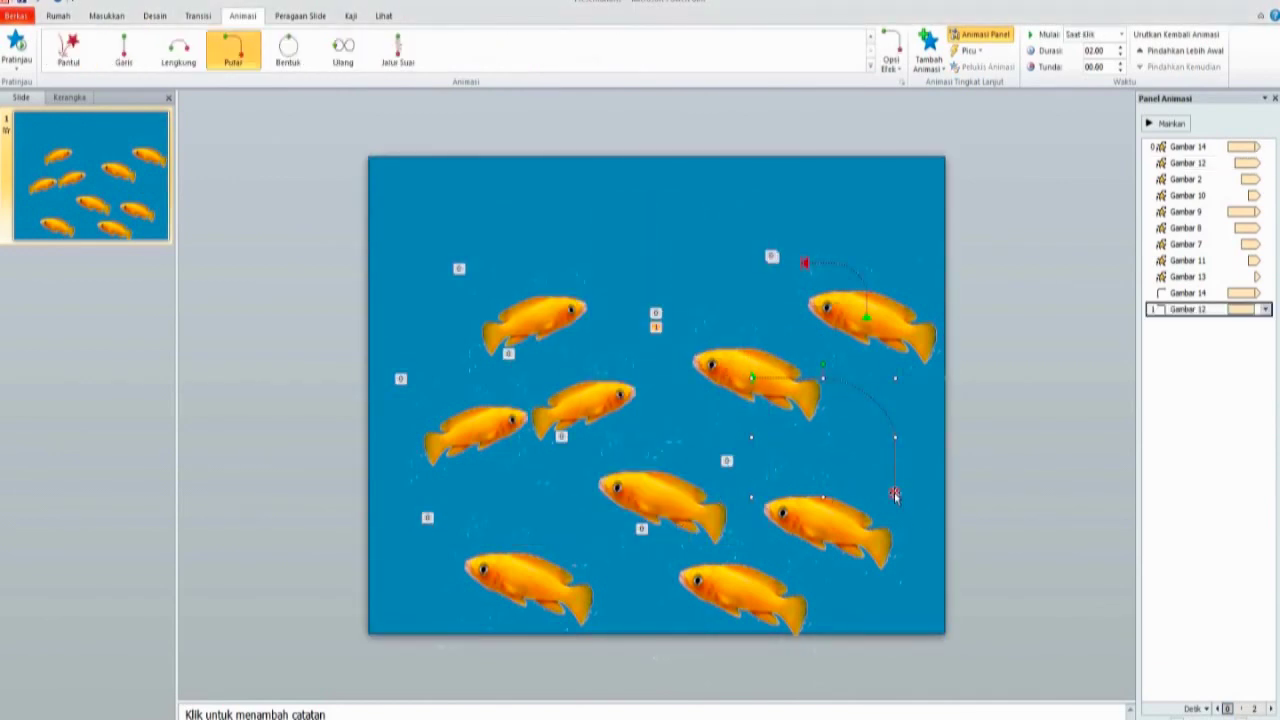
{"action": "left_click_drag", "start_coordinate": [890, 492], "coordinate": [899, 492]}
Step: Time the path With Previous, 0.5-second delay, repeating until next click, then preview
{"action": "left_click", "coordinate": [1266, 309]}
{"action": "left_click", "coordinate": [1185, 378]}
{"action": "left_click", "coordinate": [614, 338]}
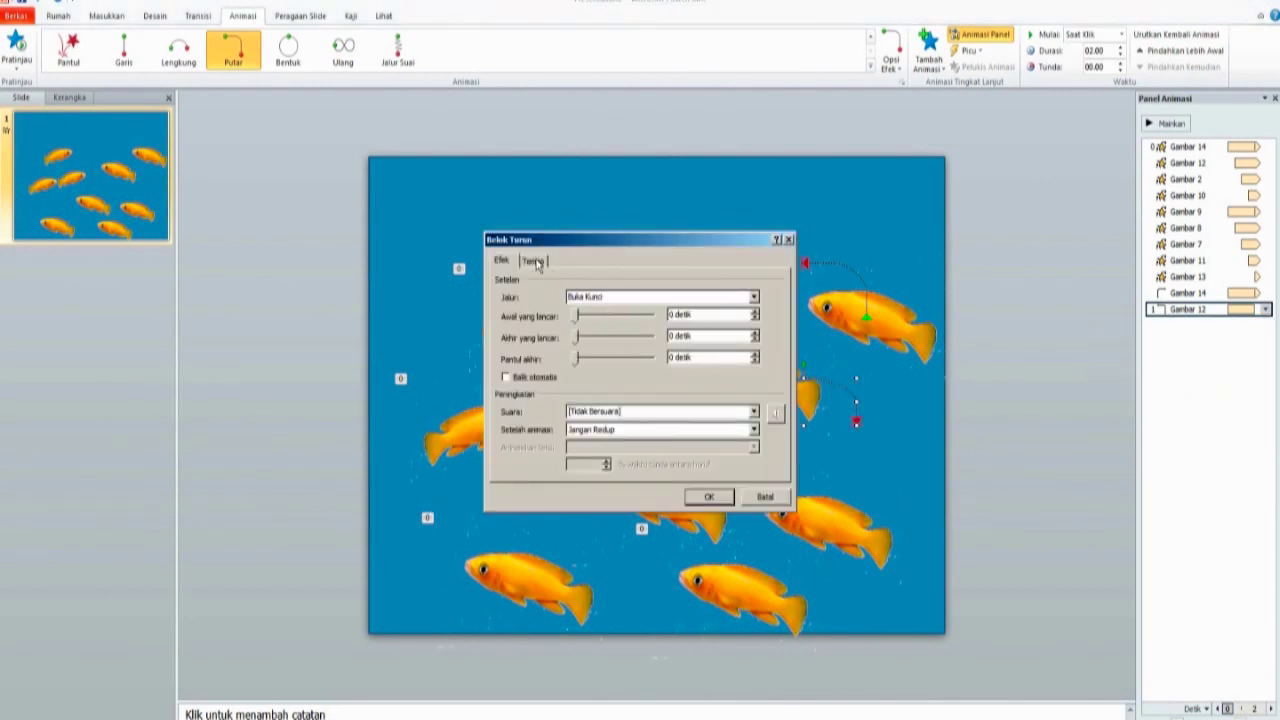
{"action": "left_click", "coordinate": [533, 261]}
{"action": "left_click", "coordinate": [628, 282]}
{"action": "left_click", "coordinate": [590, 303]}
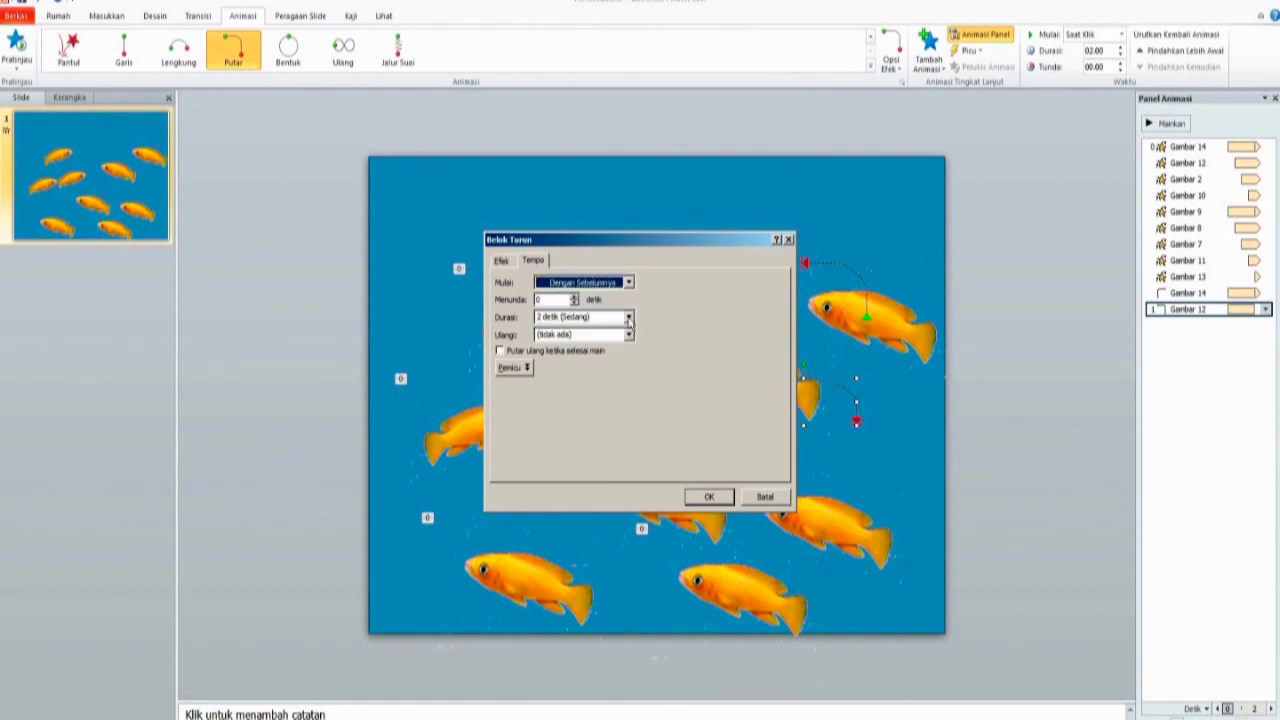
{"action": "left_click", "coordinate": [629, 334]}
{"action": "left_click", "coordinate": [612, 404]}
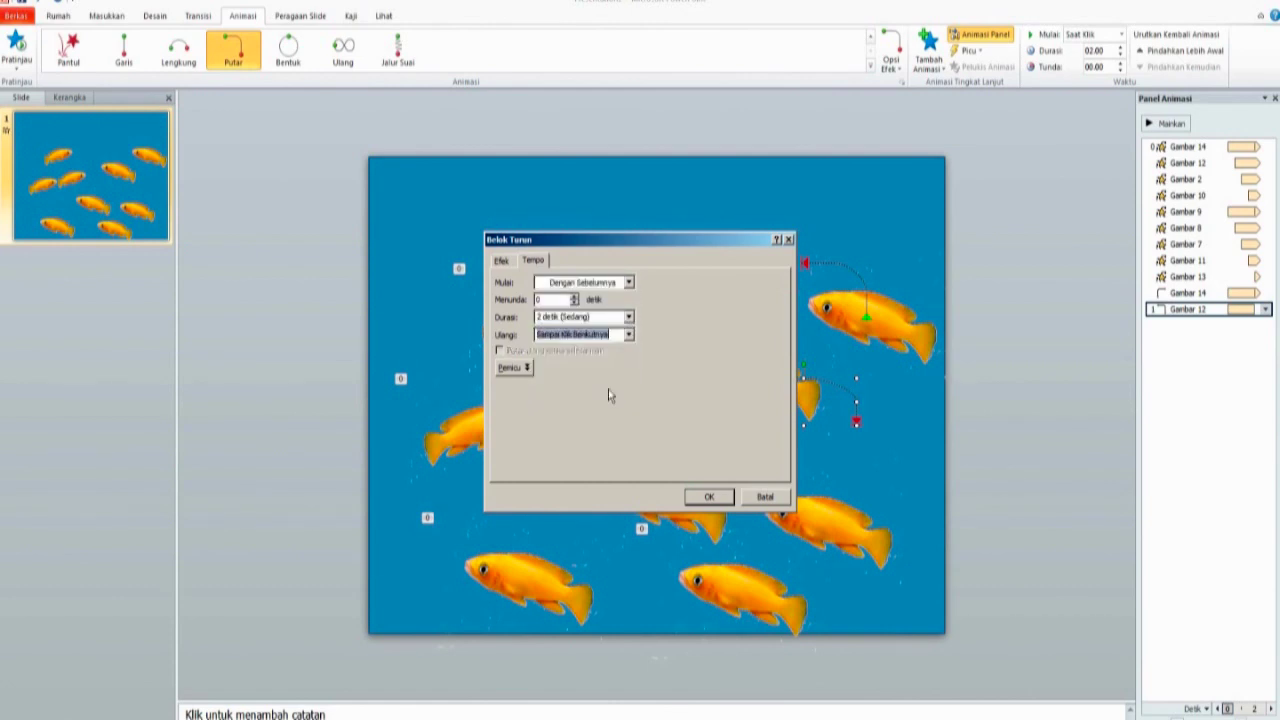
{"action": "left_click", "coordinate": [574, 298]}
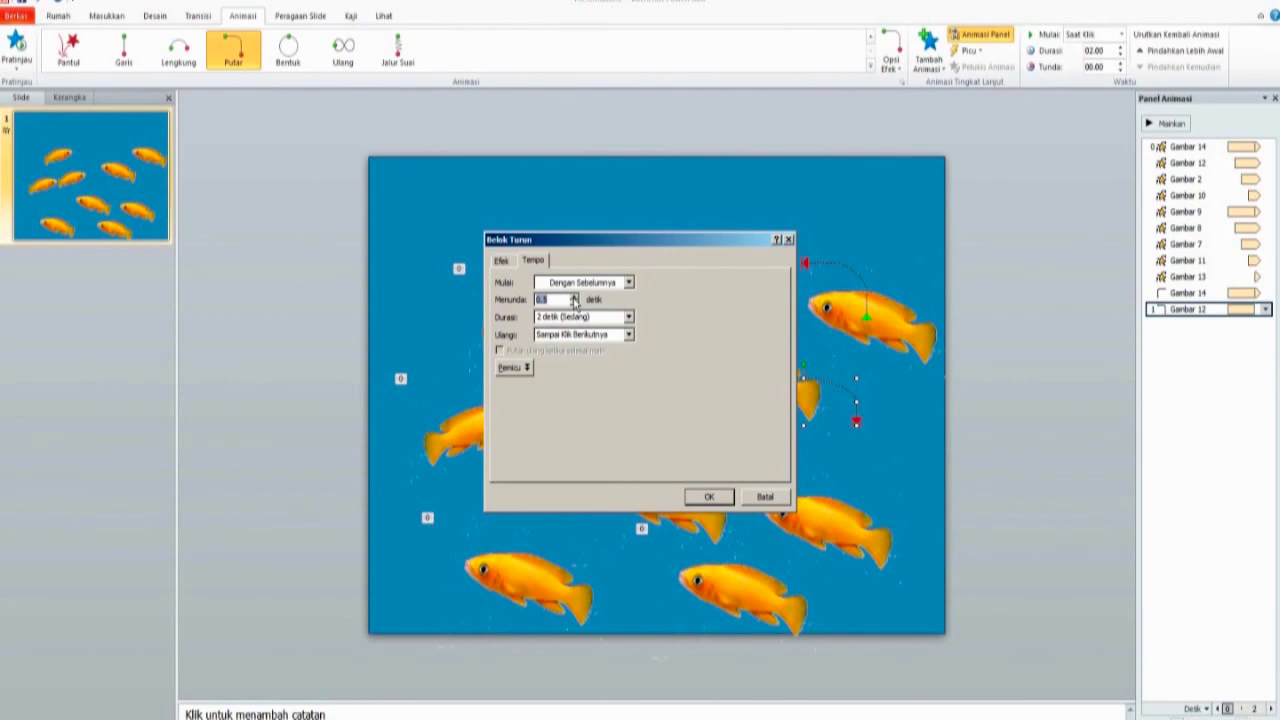
{"action": "left_click", "coordinate": [698, 500]}
{"action": "left_click", "coordinate": [1150, 123]}
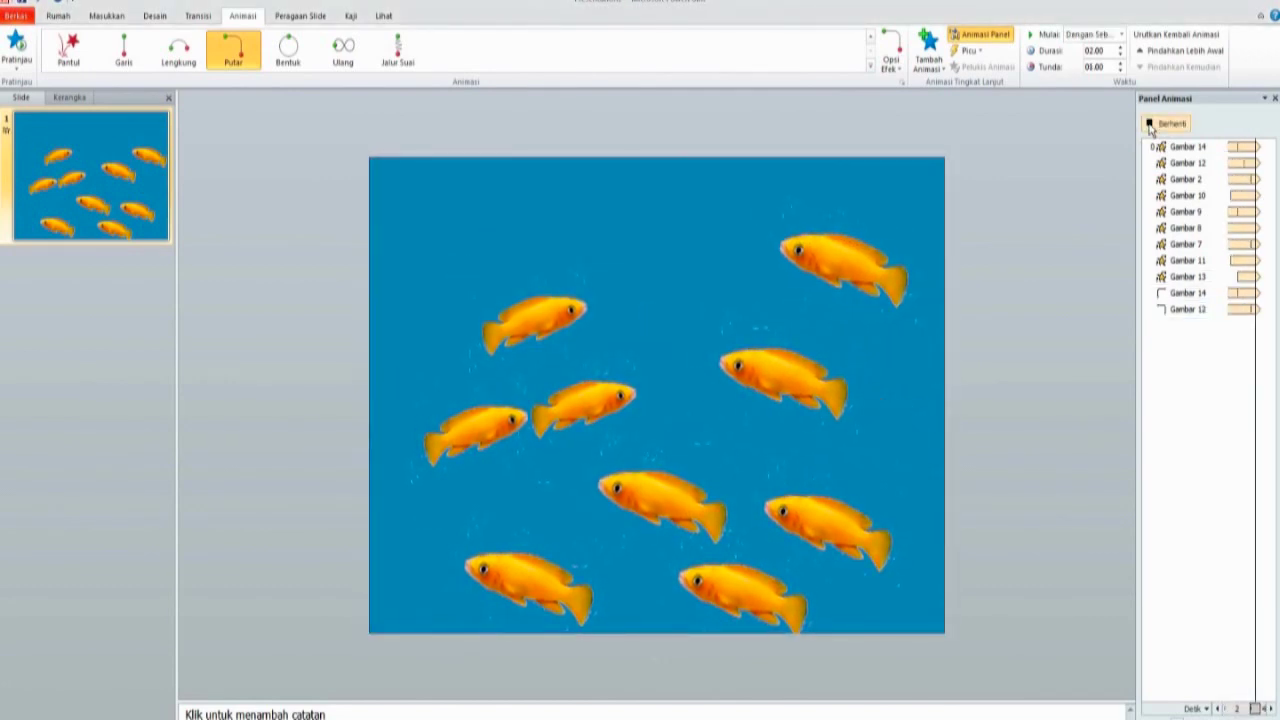
{"action": "left_click", "coordinate": [605, 403]}
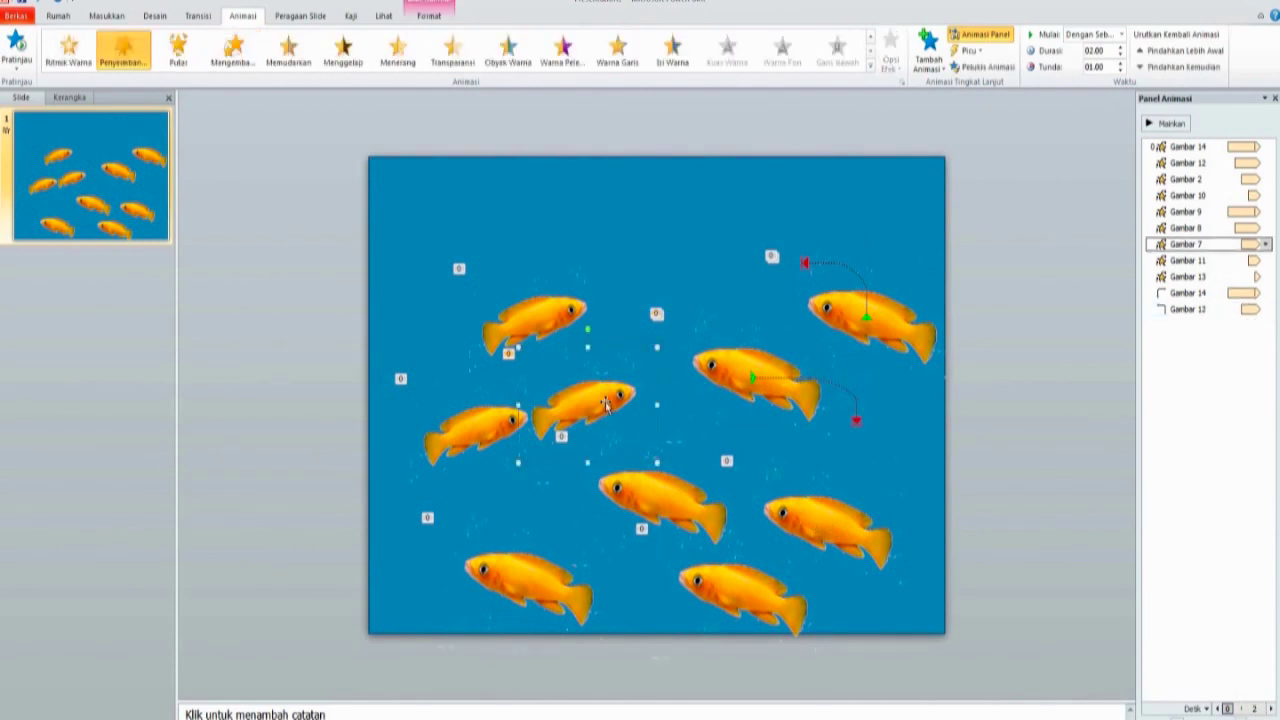
Step: Add an Atas line motion path to fish Gambar 7
{"action": "left_click", "coordinate": [930, 55]}
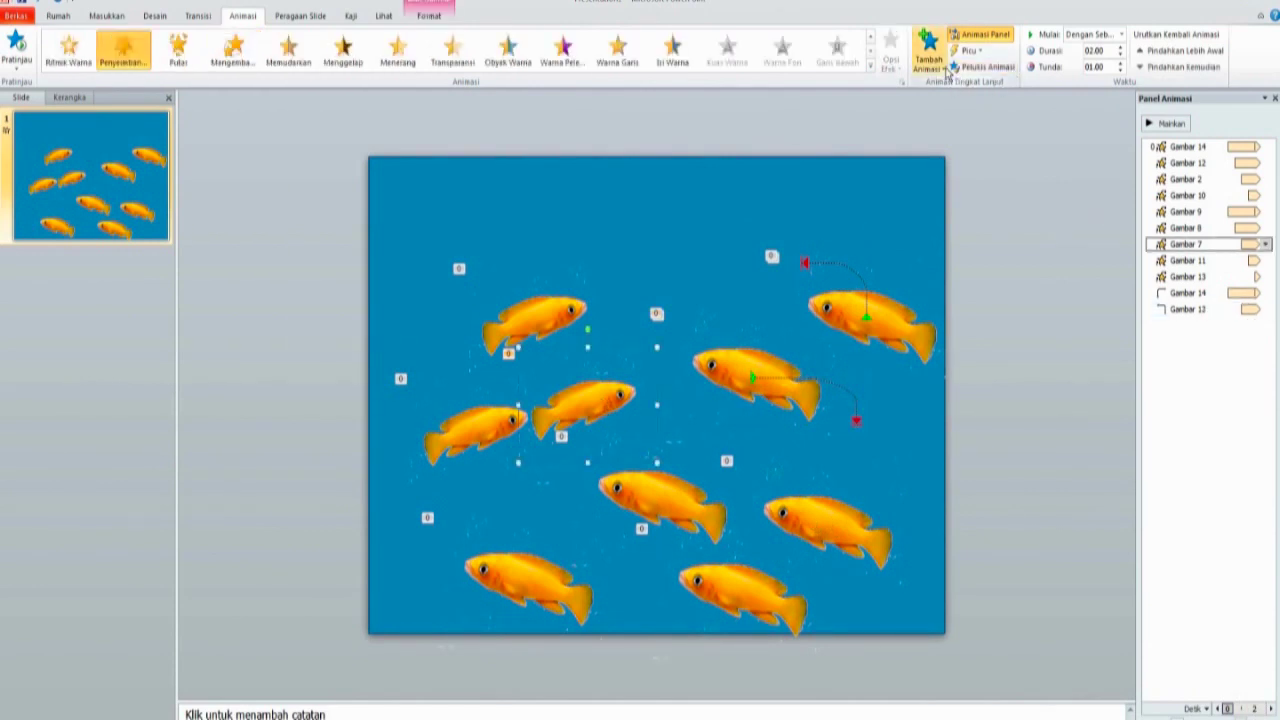
{"action": "left_click", "coordinate": [968, 658]}
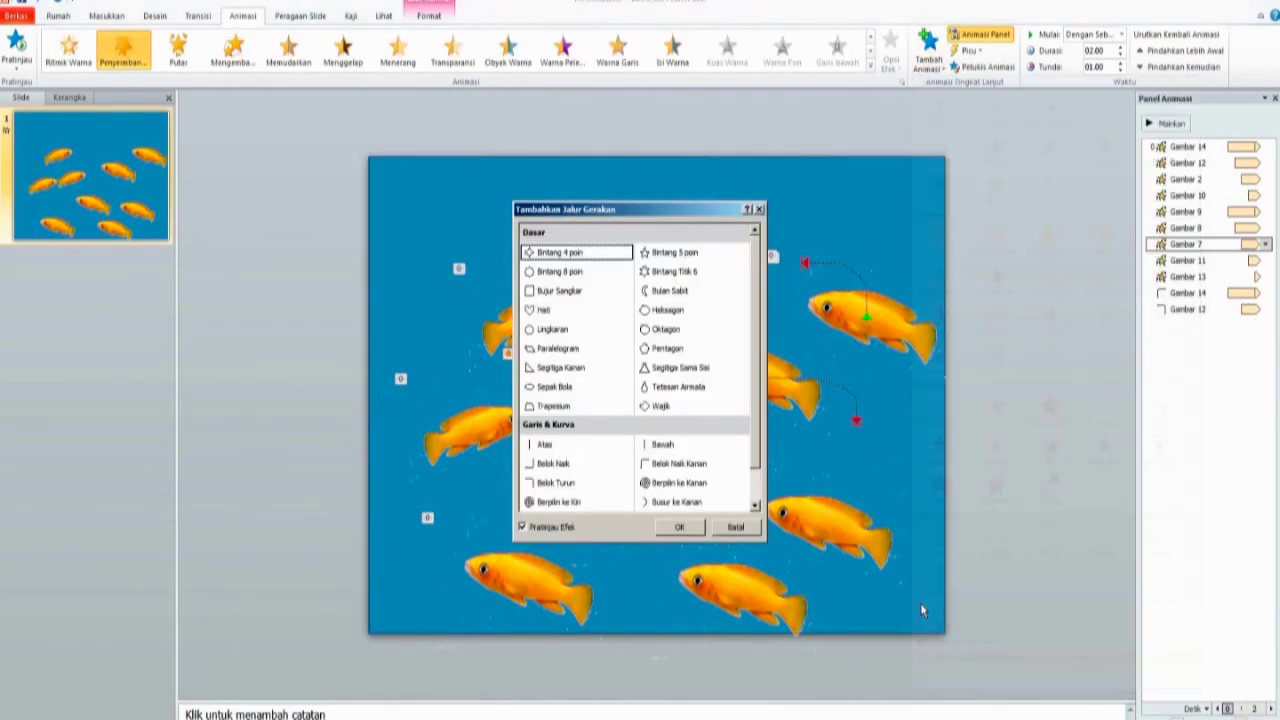
{"action": "left_click", "coordinate": [543, 445]}
{"action": "left_click", "coordinate": [684, 527]}
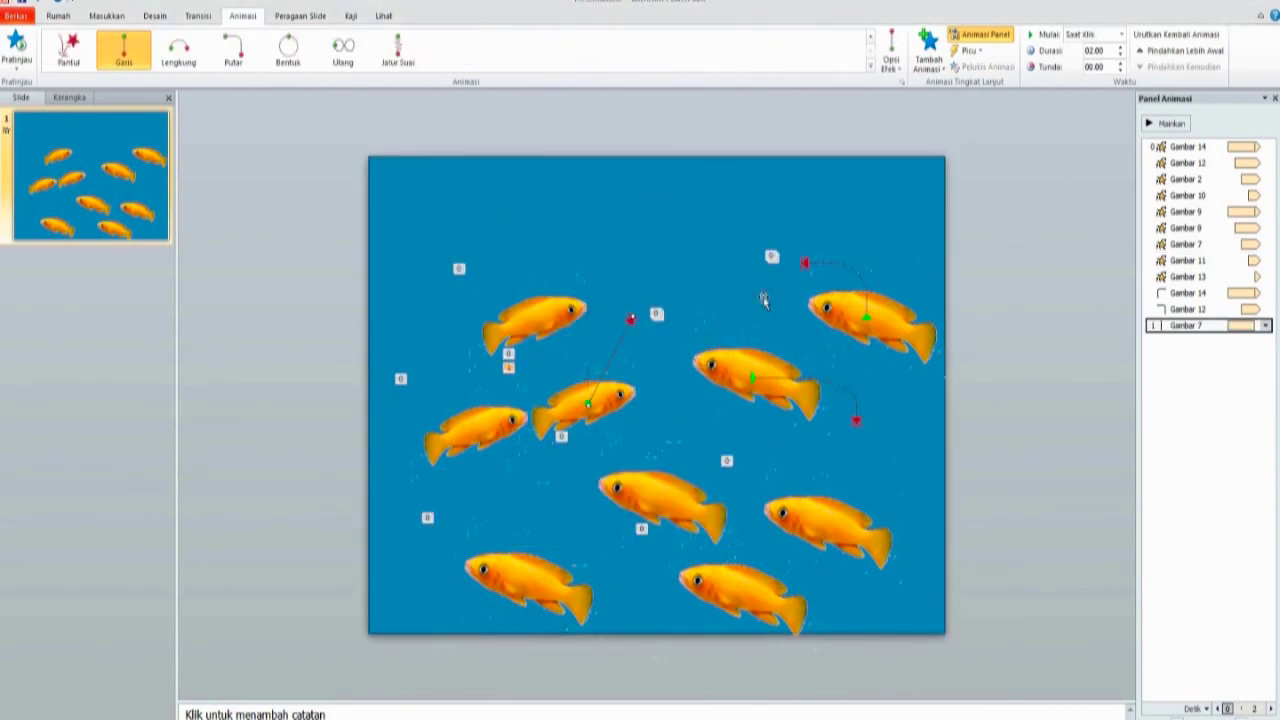
Step: Set the Atas path's end smoothing to 0, start With Previous, repeat until next click
{"action": "left_click", "coordinate": [1266, 328]}
{"action": "left_click", "coordinate": [1196, 400]}
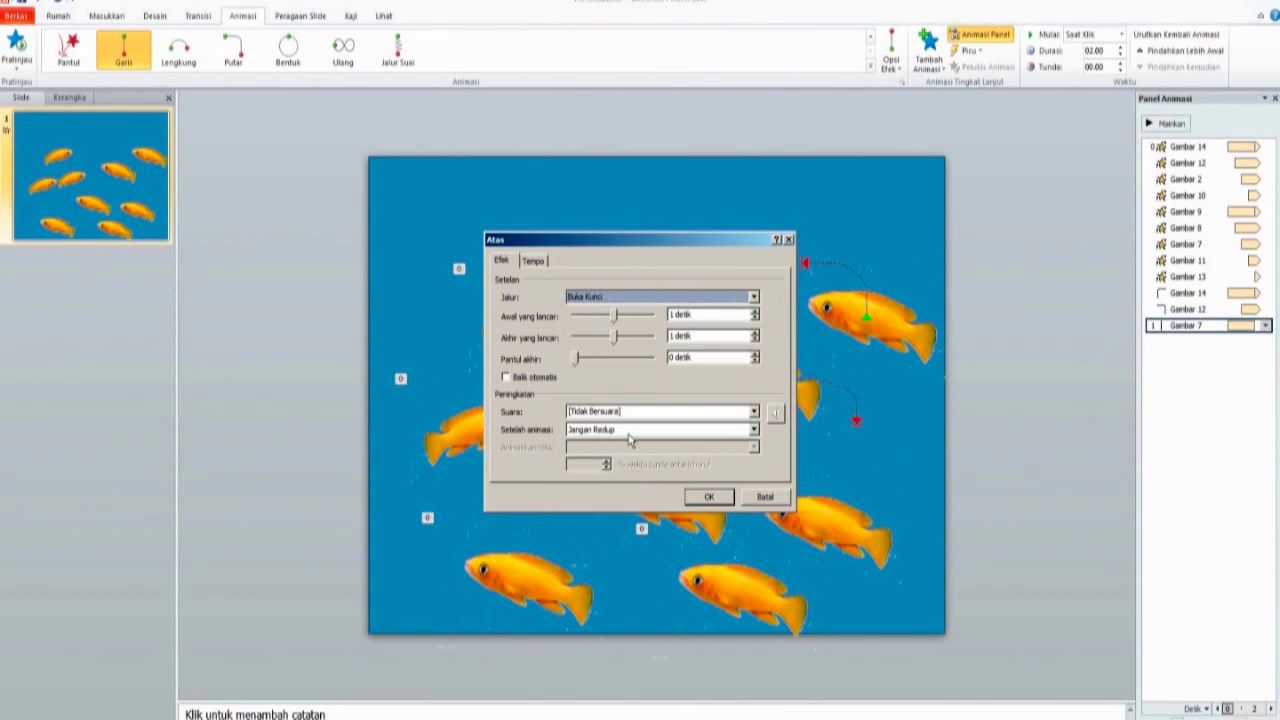
{"action": "left_click_drag", "start_coordinate": [616, 337], "coordinate": [576, 337]}
{"action": "left_click", "coordinate": [533, 260]}
{"action": "left_click", "coordinate": [628, 283]}
{"action": "left_click", "coordinate": [580, 301]}
{"action": "left_click", "coordinate": [628, 338]}
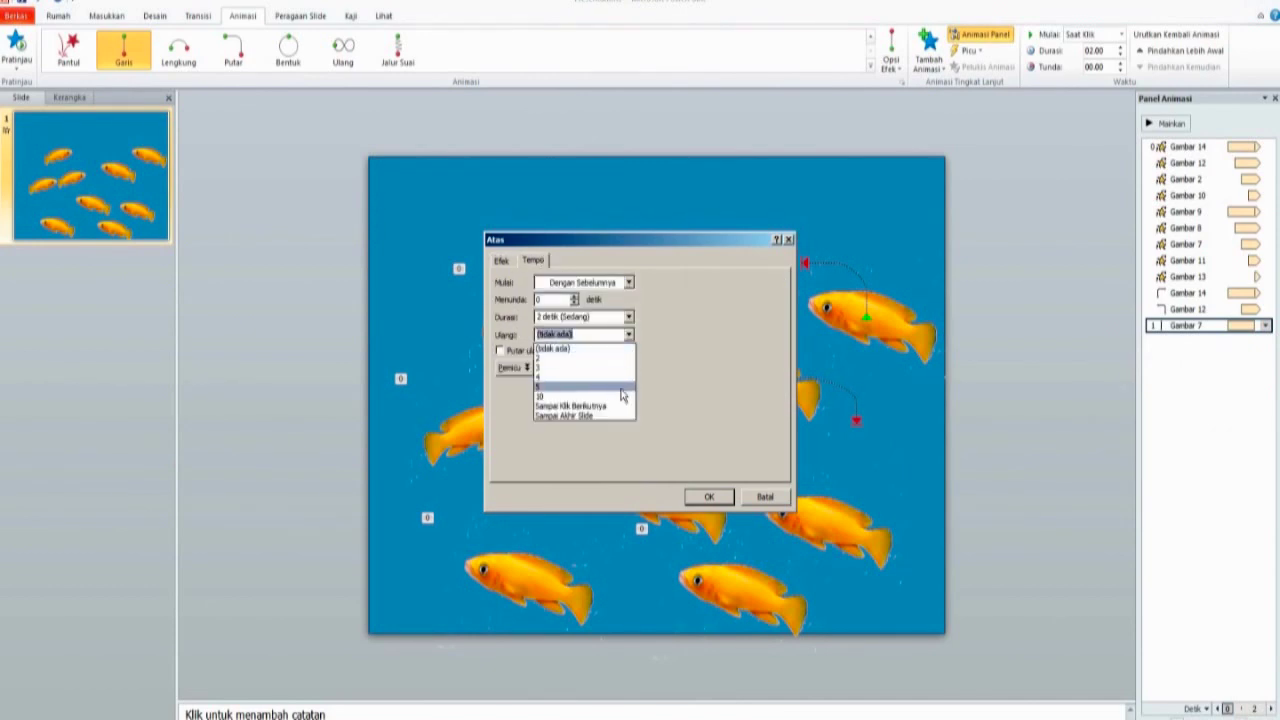
{"action": "left_click", "coordinate": [575, 406]}
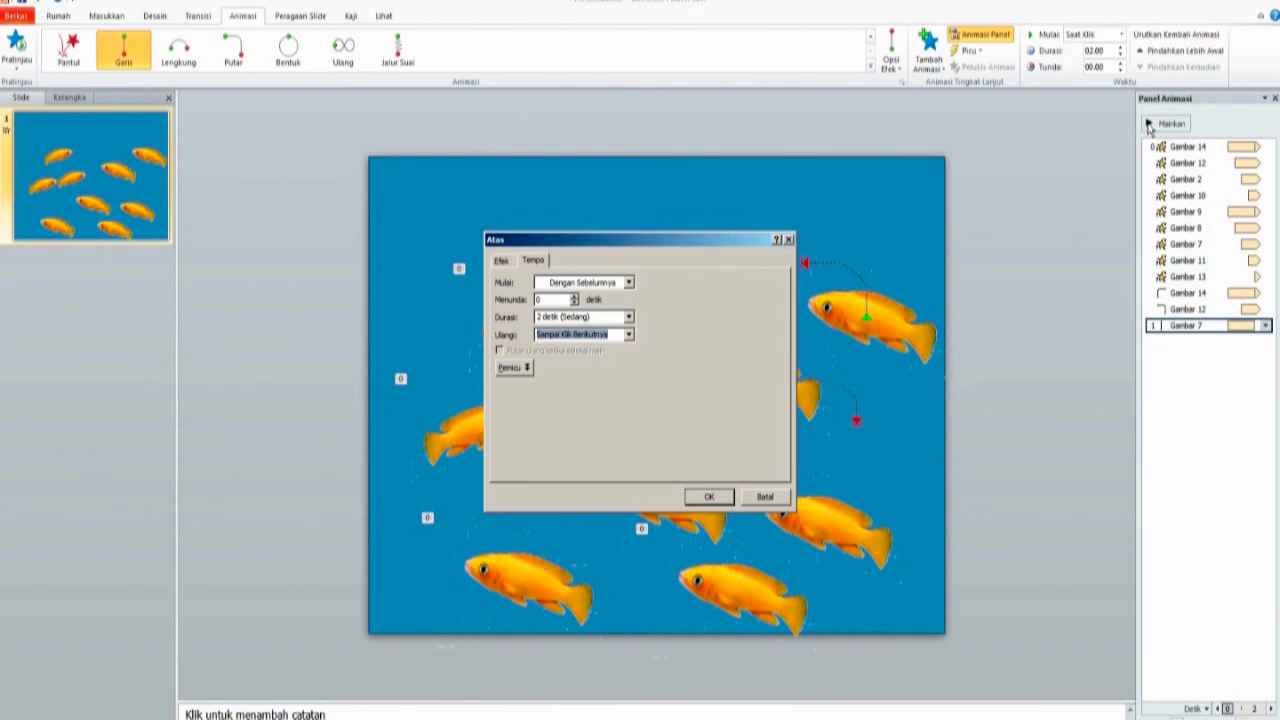
{"action": "left_click", "coordinate": [709, 497]}
{"action": "left_click", "coordinate": [1152, 125]}
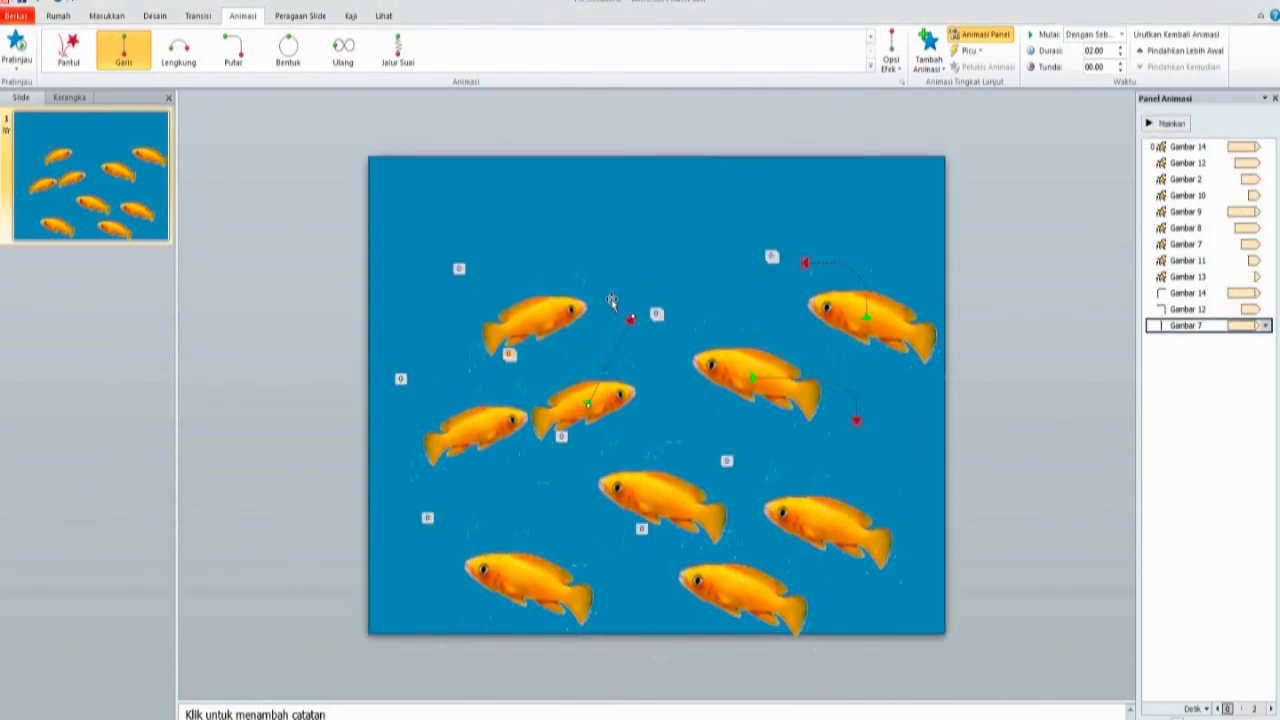
{"action": "left_click", "coordinate": [568, 306]}
Step: Add a Bawah line motion path to fish Gambar 9
{"action": "left_click", "coordinate": [928, 50]}
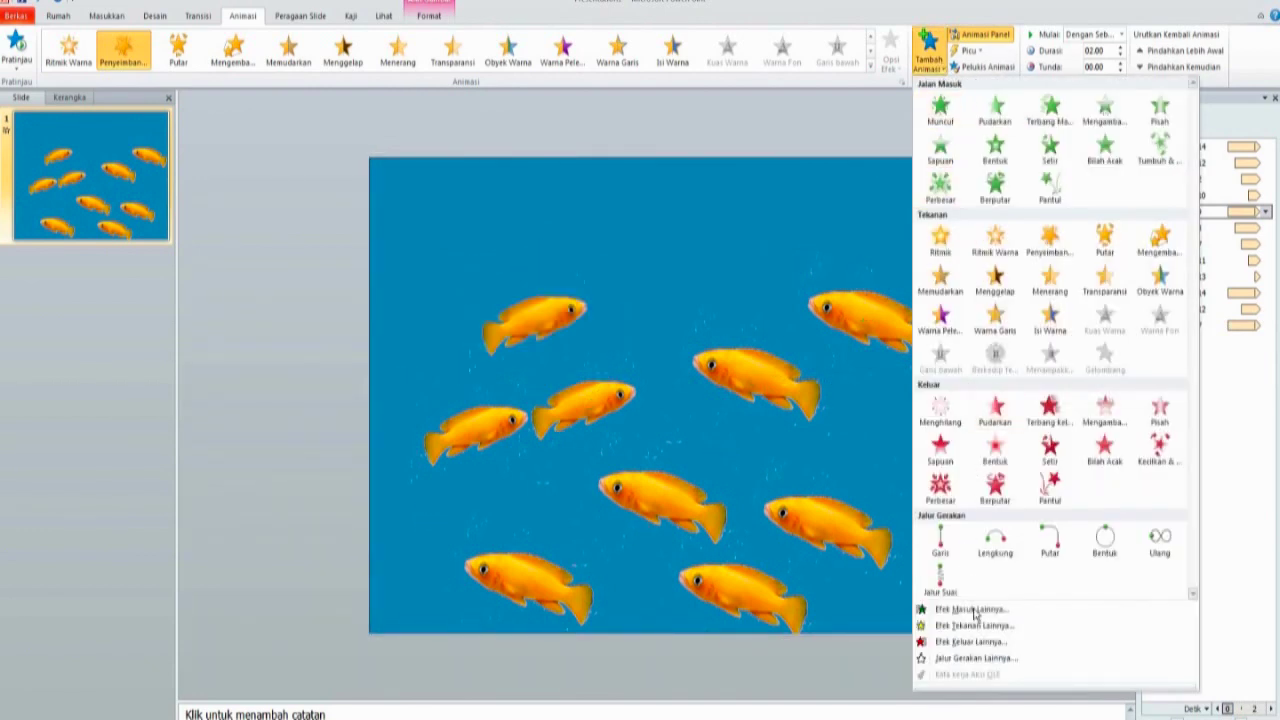
{"action": "left_click", "coordinate": [975, 658]}
{"action": "double_click", "coordinate": [660, 448]}
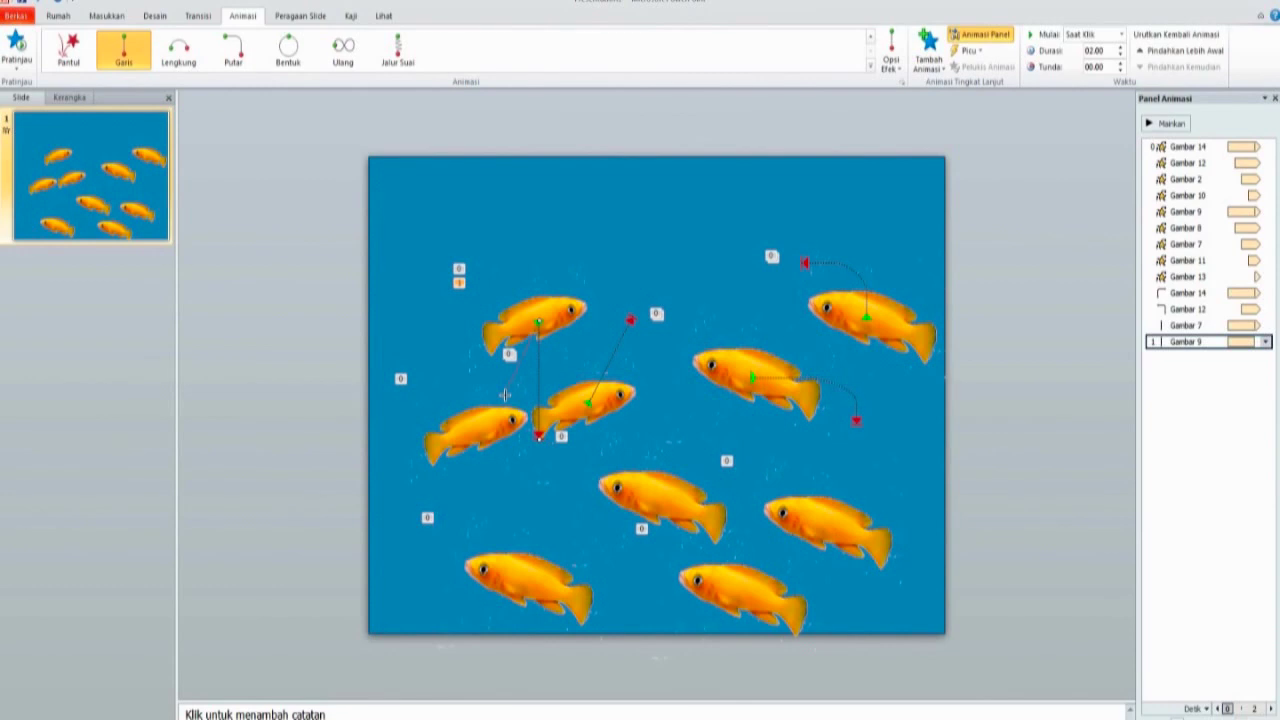
Step: Set the Bawah path's end smoothing to 0, start With Previous, repeat until next click
{"action": "left_click", "coordinate": [1265, 342]}
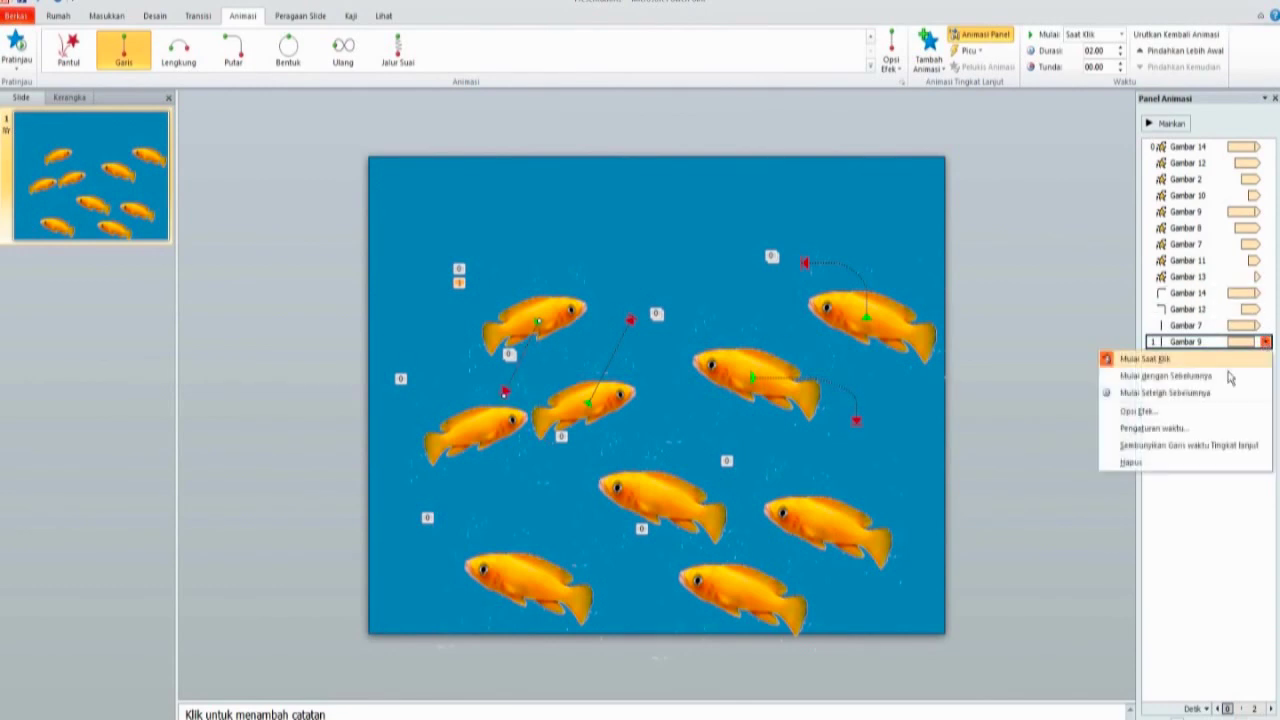
{"action": "left_click", "coordinate": [1053, 400]}
{"action": "left_click_drag", "start_coordinate": [612, 339], "coordinate": [589, 335]}
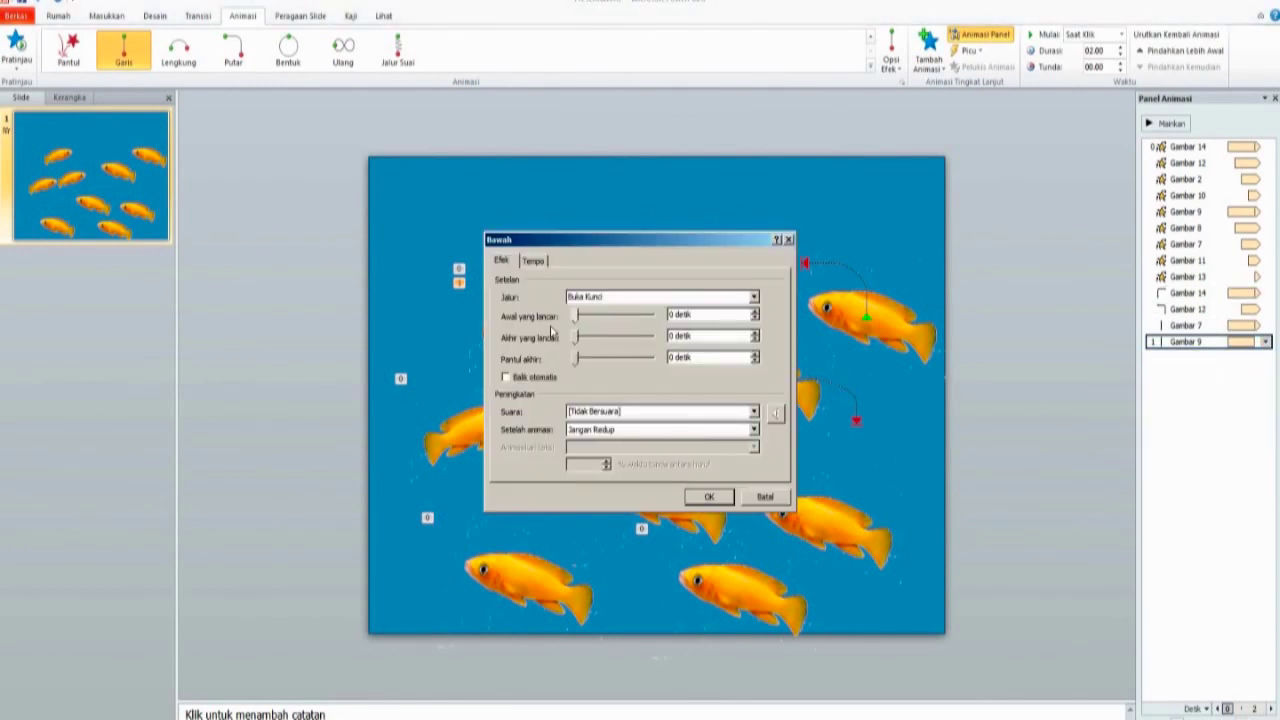
{"action": "left_click", "coordinate": [535, 261]}
{"action": "left_click", "coordinate": [628, 282]}
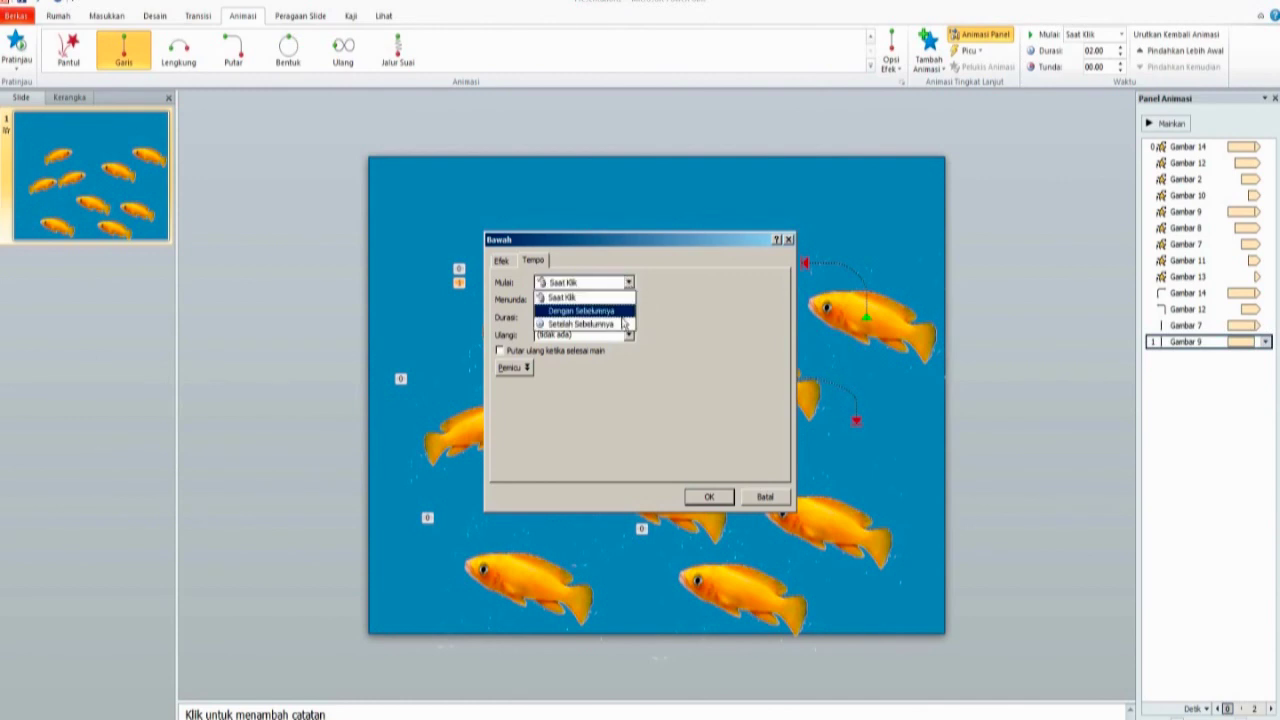
{"action": "left_click", "coordinate": [622, 308]}
{"action": "left_click", "coordinate": [629, 335]}
{"action": "left_click", "coordinate": [623, 409]}
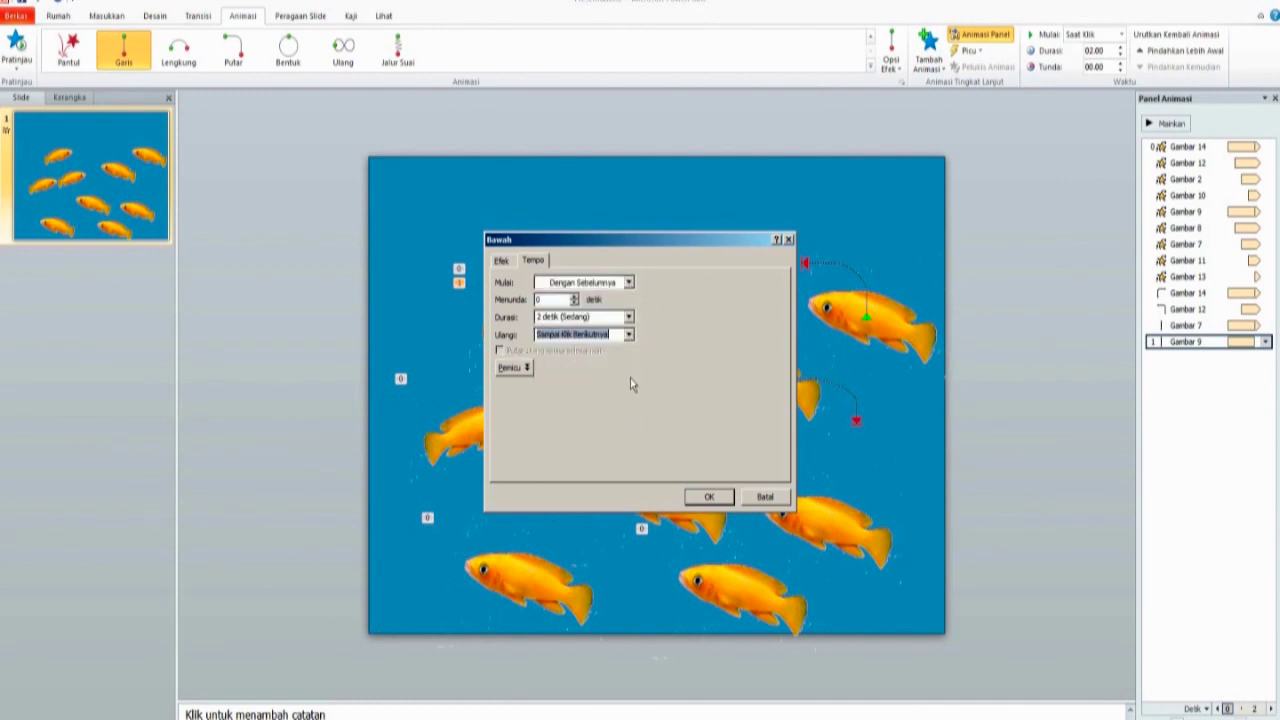
{"action": "left_click", "coordinate": [709, 497]}
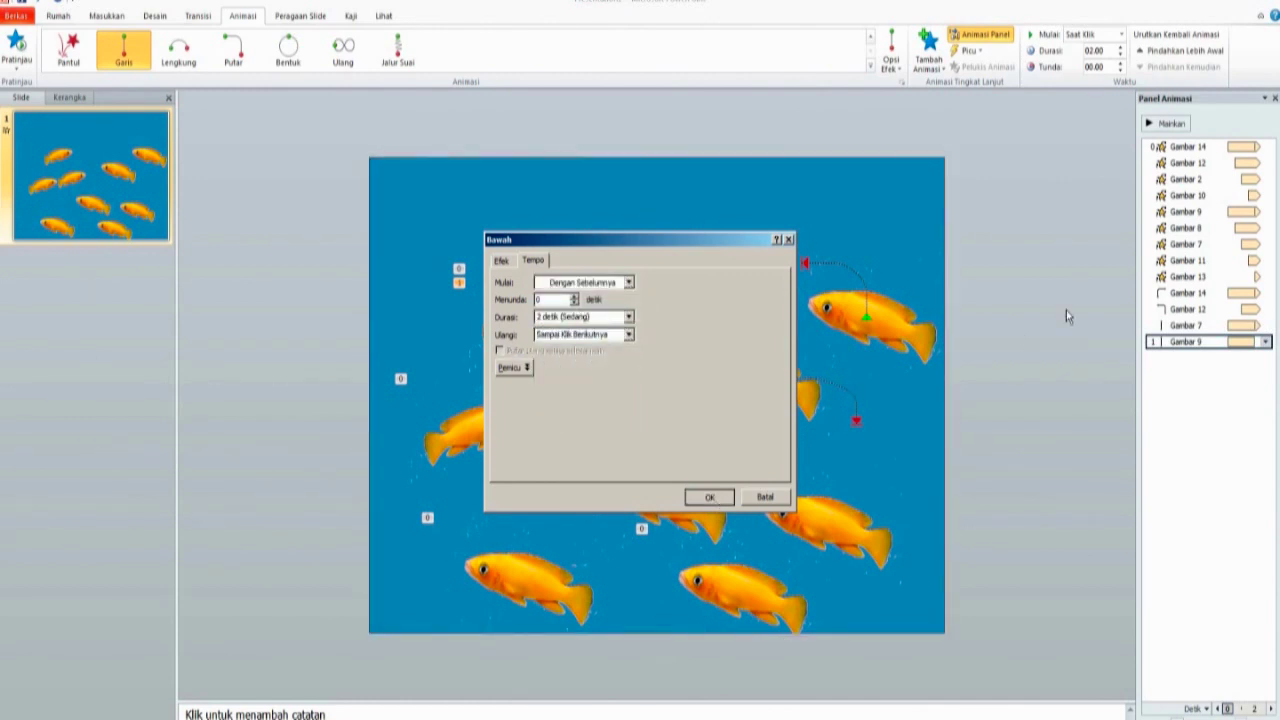
{"action": "left_click", "coordinate": [466, 427]}
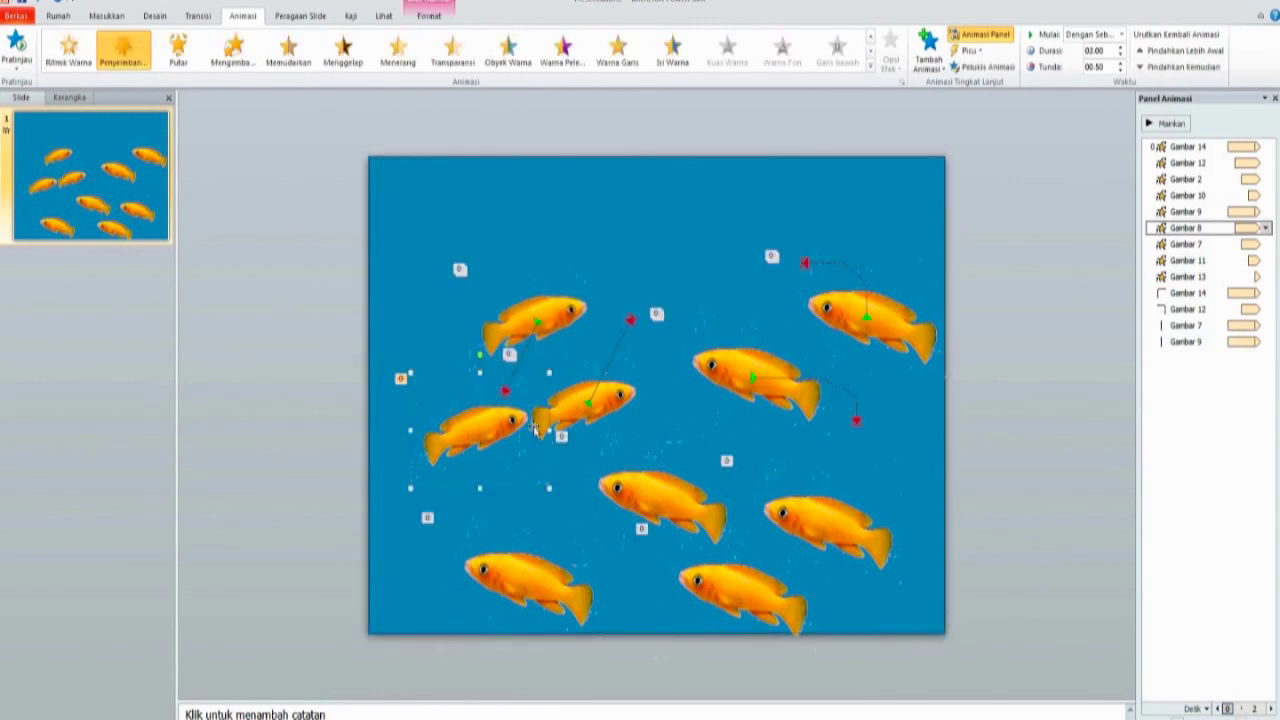
Step: Add a Bawah line motion path to fish Gambar 8
{"action": "left_click", "coordinate": [928, 52]}
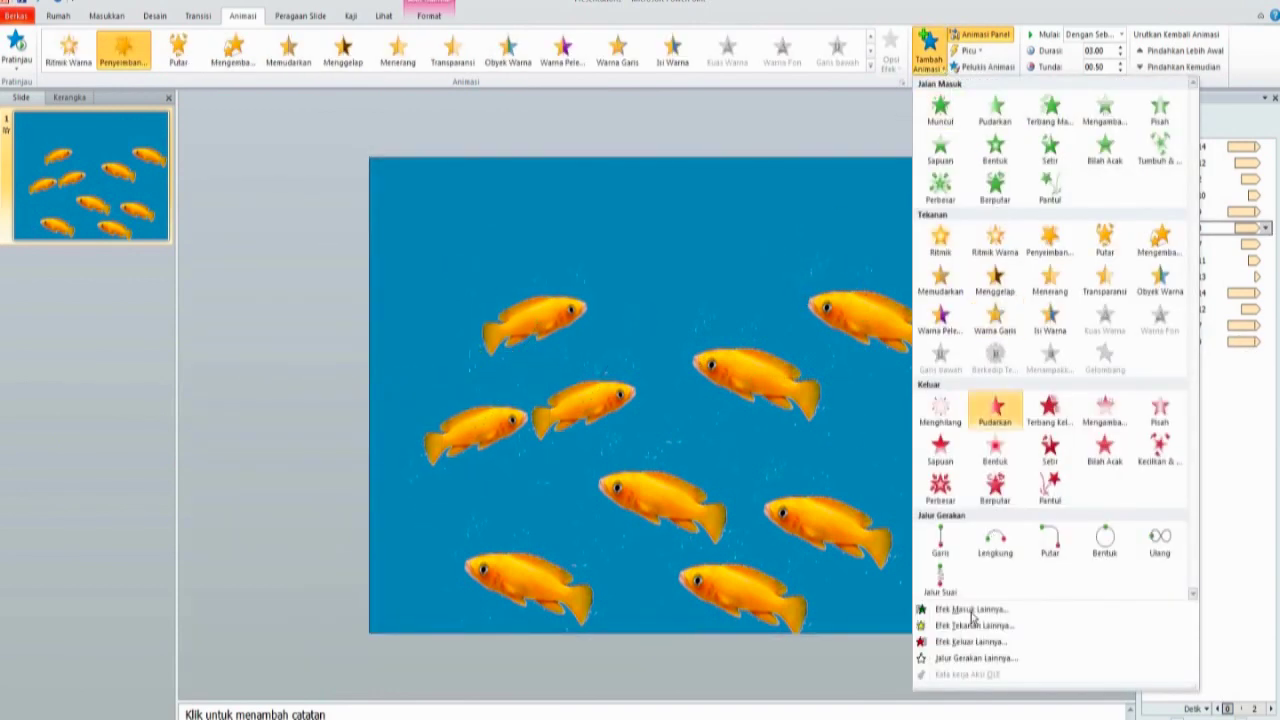
{"action": "left_click", "coordinate": [975, 659]}
{"action": "left_click", "coordinate": [660, 444]}
{"action": "left_click", "coordinate": [679, 527]}
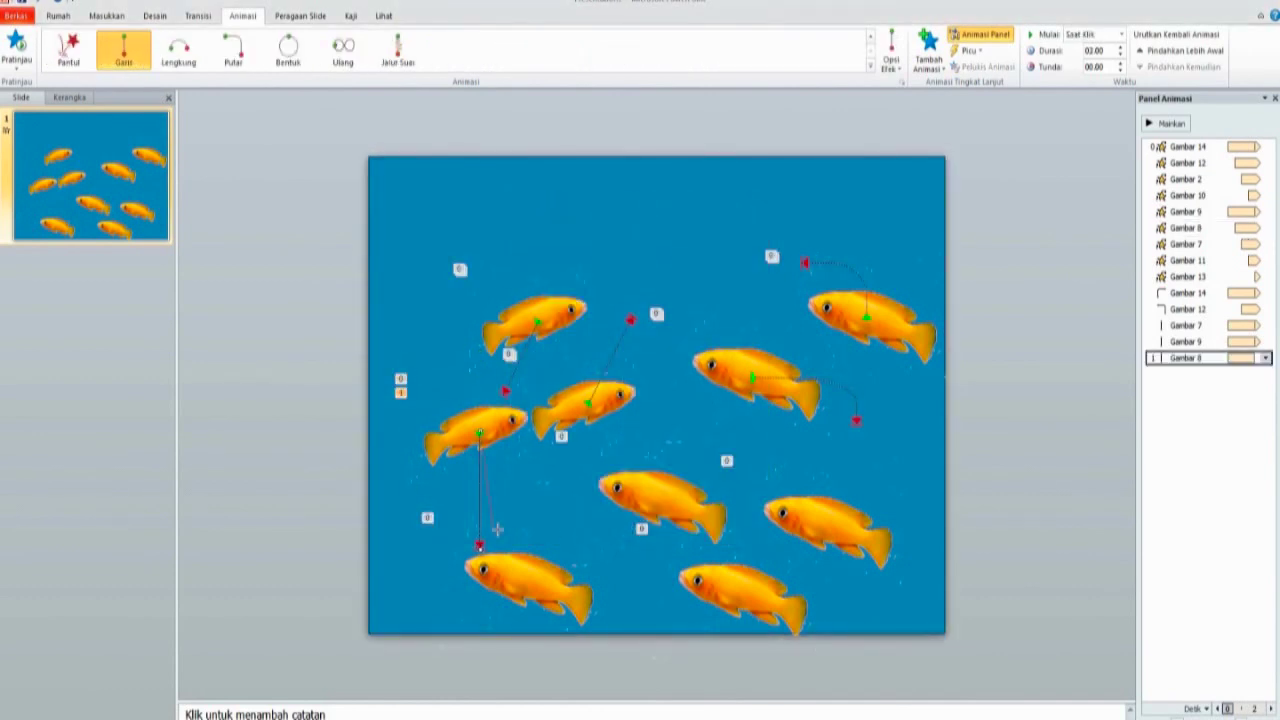
Step: Remove the path's smoothing, start it With Previous, and repeat until next click
{"action": "left_click", "coordinate": [1265, 358]}
{"action": "left_click", "coordinate": [1190, 426]}
{"action": "mouse_move", "coordinate": [614, 337]}
{"action": "left_mouse_down"}
{"action": "mouse_move", "coordinate": [576, 337]}
{"action": "mouse_move", "coordinate": [576, 315]}
{"action": "left_mouse_up"}
{"action": "left_click", "coordinate": [538, 261]}
{"action": "left_click", "coordinate": [628, 282]}
{"action": "left_click", "coordinate": [621, 307]}
{"action": "left_click", "coordinate": [630, 336]}
{"action": "left_click", "coordinate": [618, 414]}
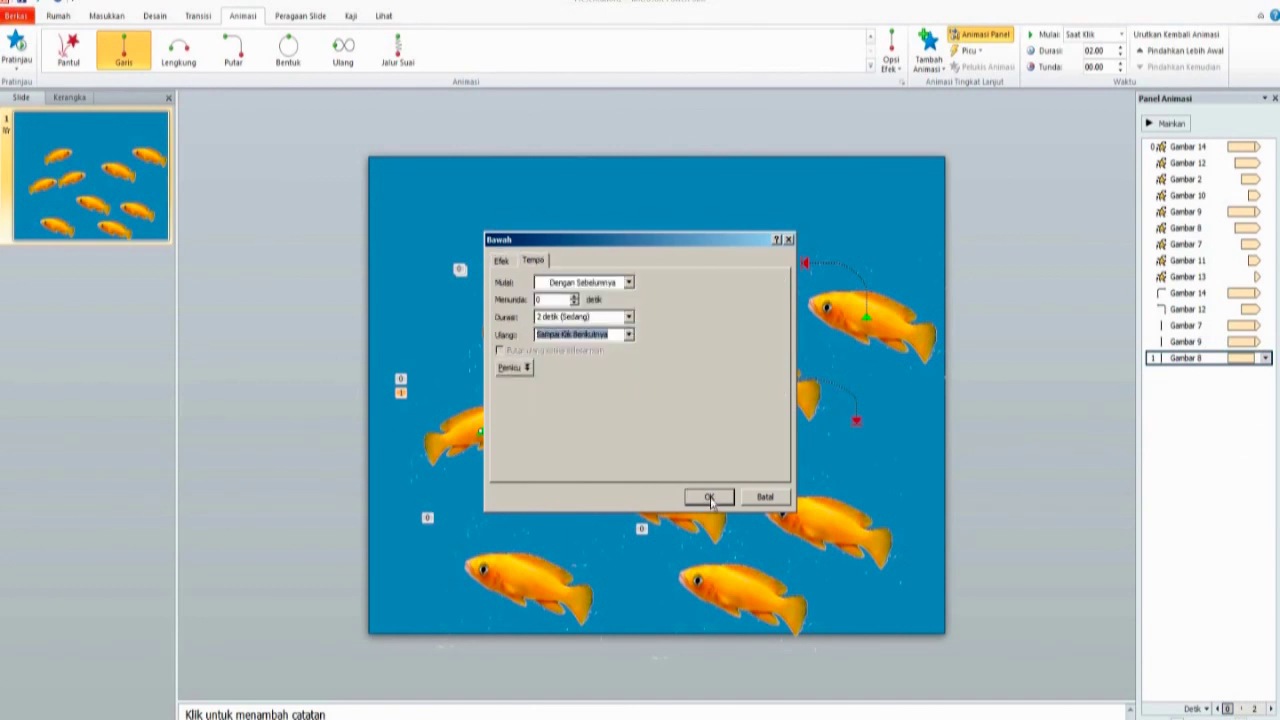
{"action": "left_click", "coordinate": [709, 497]}
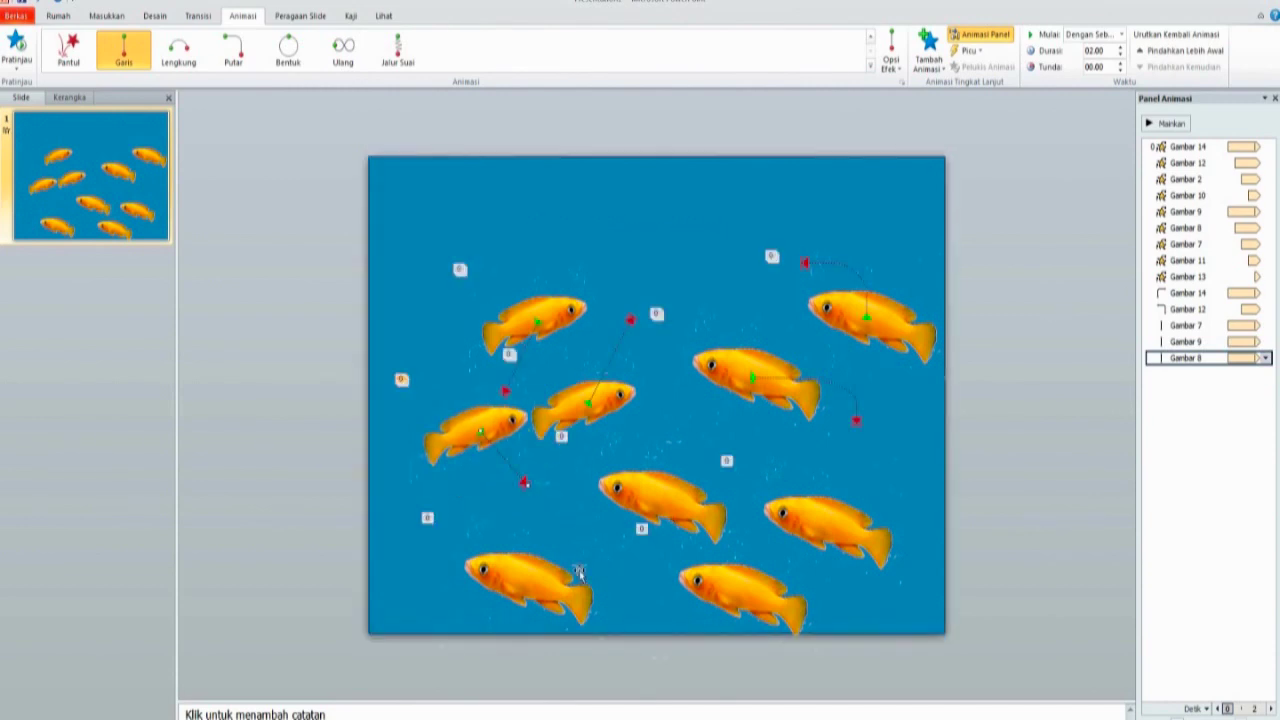
{"action": "left_click", "coordinate": [524, 588]}
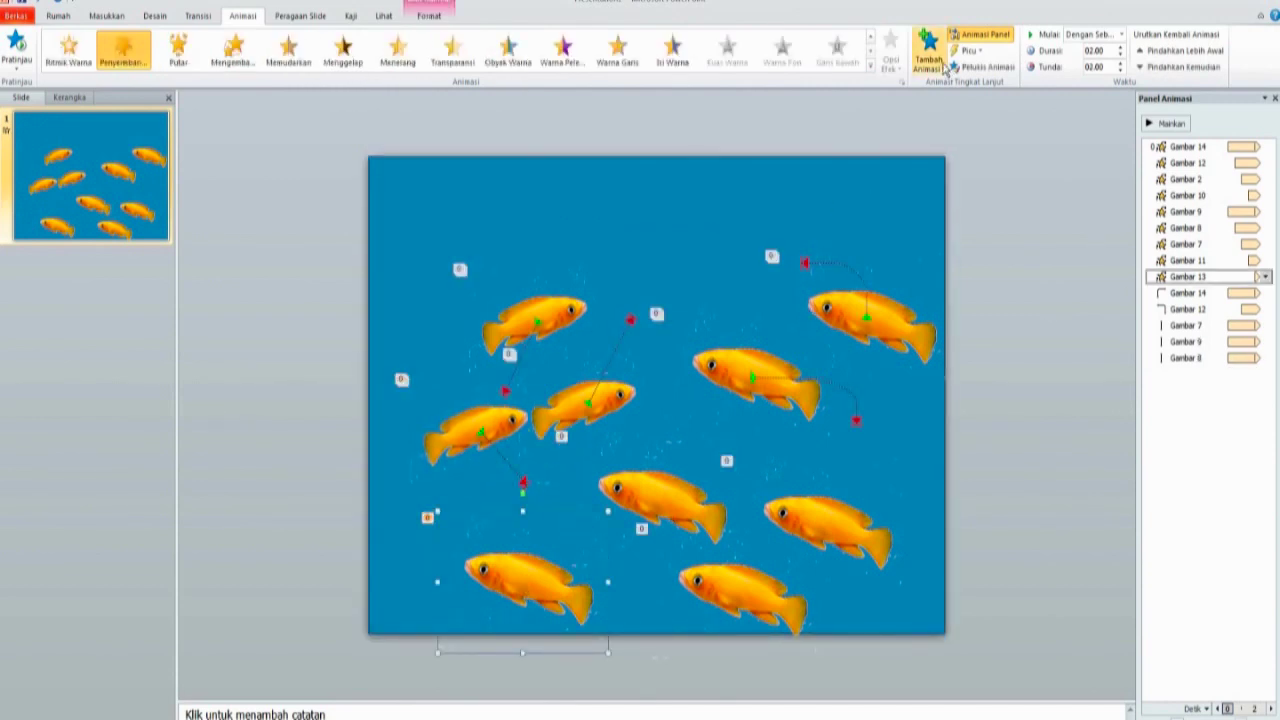
Step: Add an Atas upward line path to fish Gambar 13
{"action": "left_click", "coordinate": [928, 50]}
{"action": "left_click", "coordinate": [540, 446]}
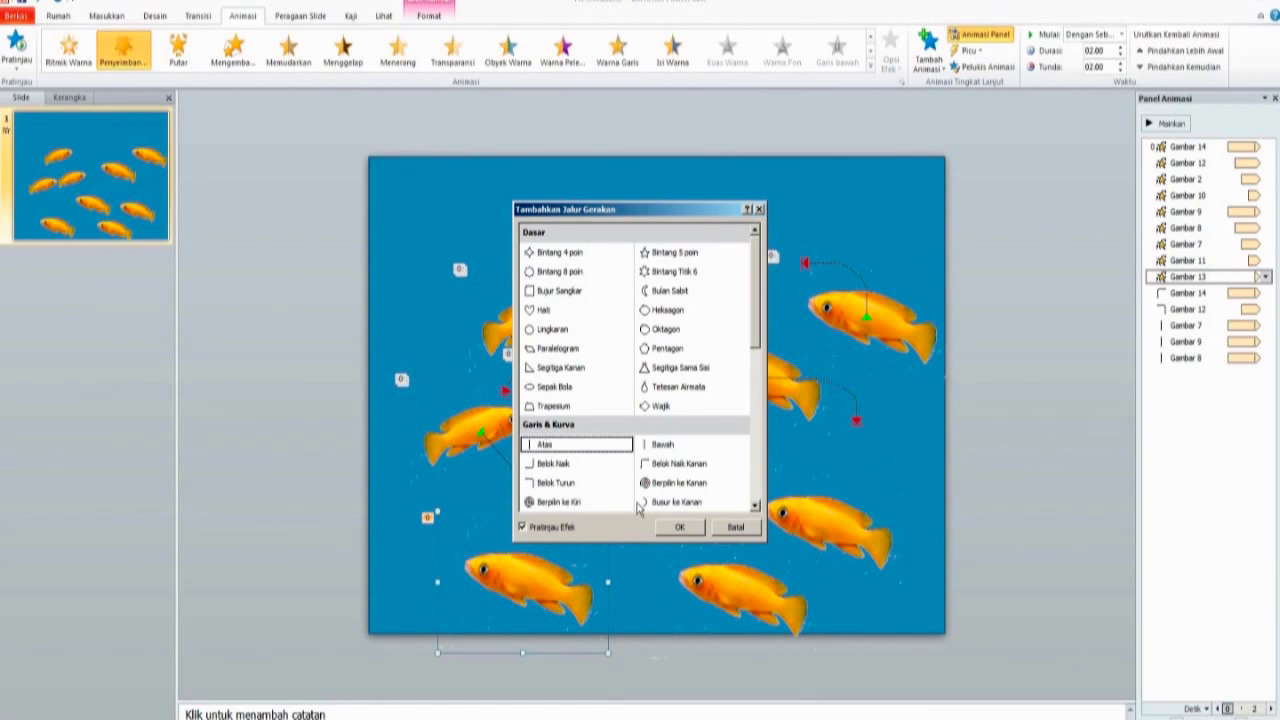
{"action": "key", "text": "Return"}
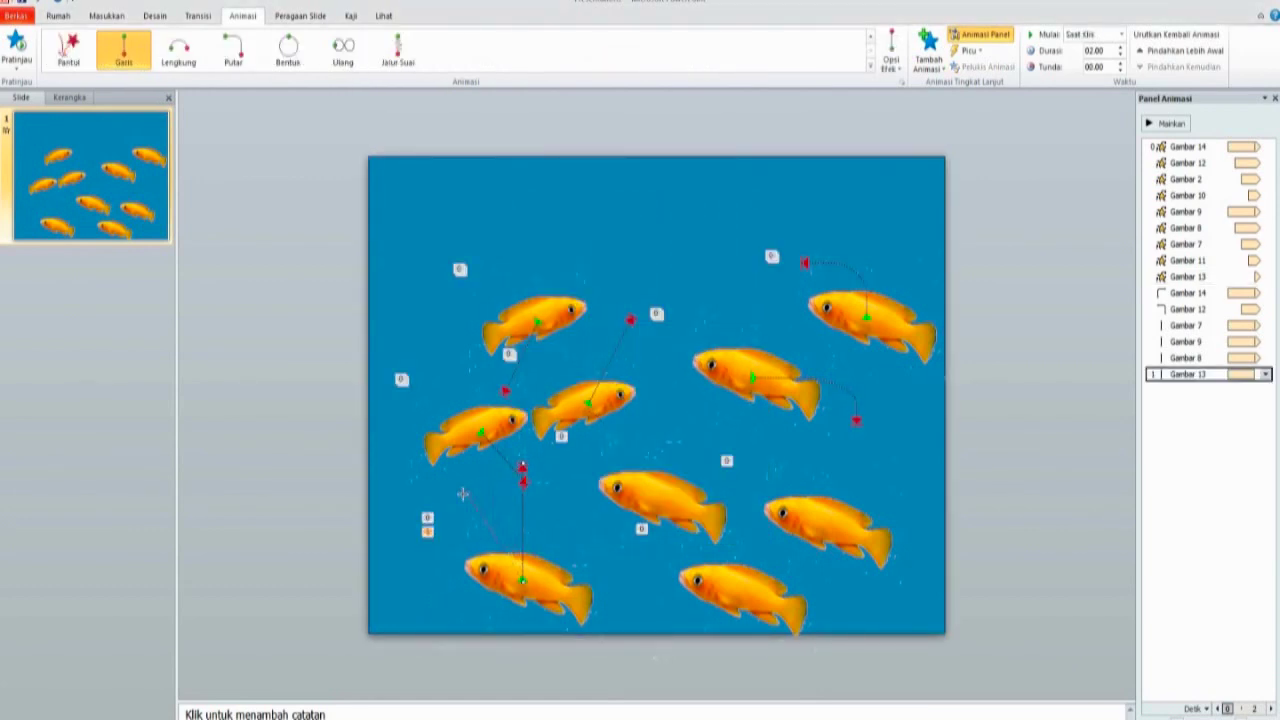
Step: Set the Atas path's end smoothing to 0, start With Previous, repeat, then preview
{"action": "left_click", "coordinate": [1265, 374]}
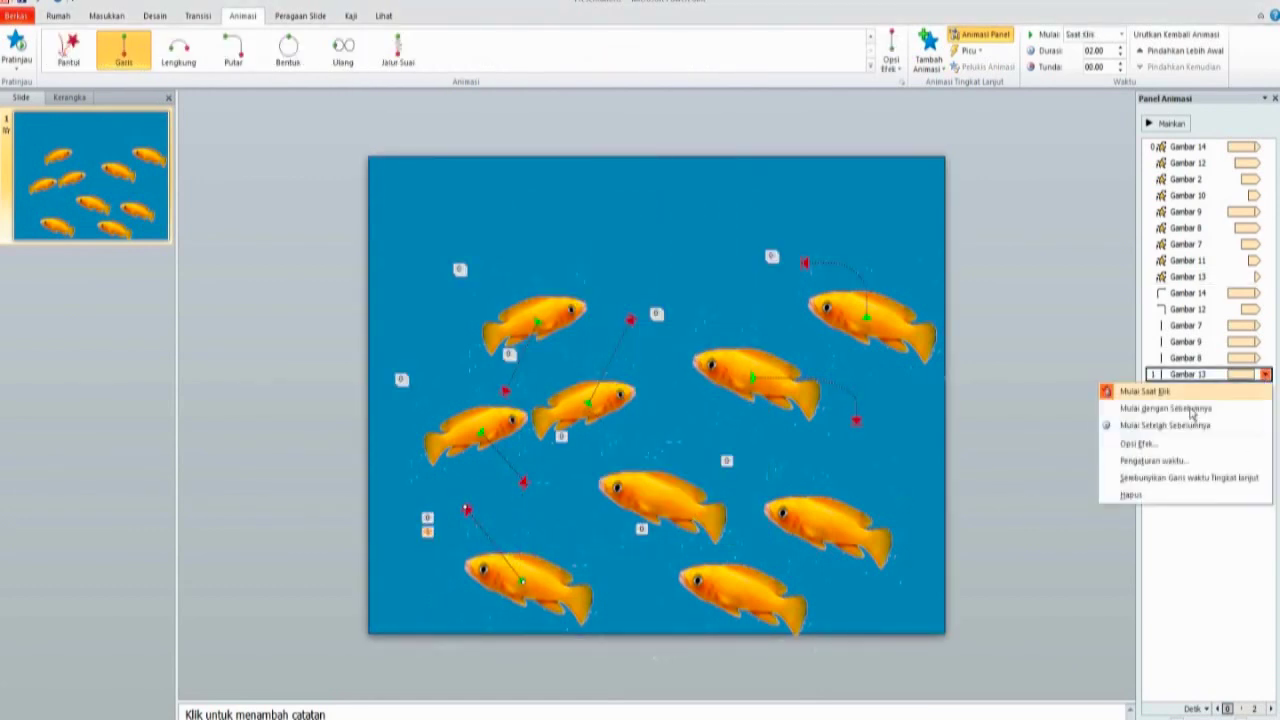
{"action": "left_click", "coordinate": [1160, 447]}
{"action": "left_click_drag", "start_coordinate": [630, 343], "coordinate": [599, 344]}
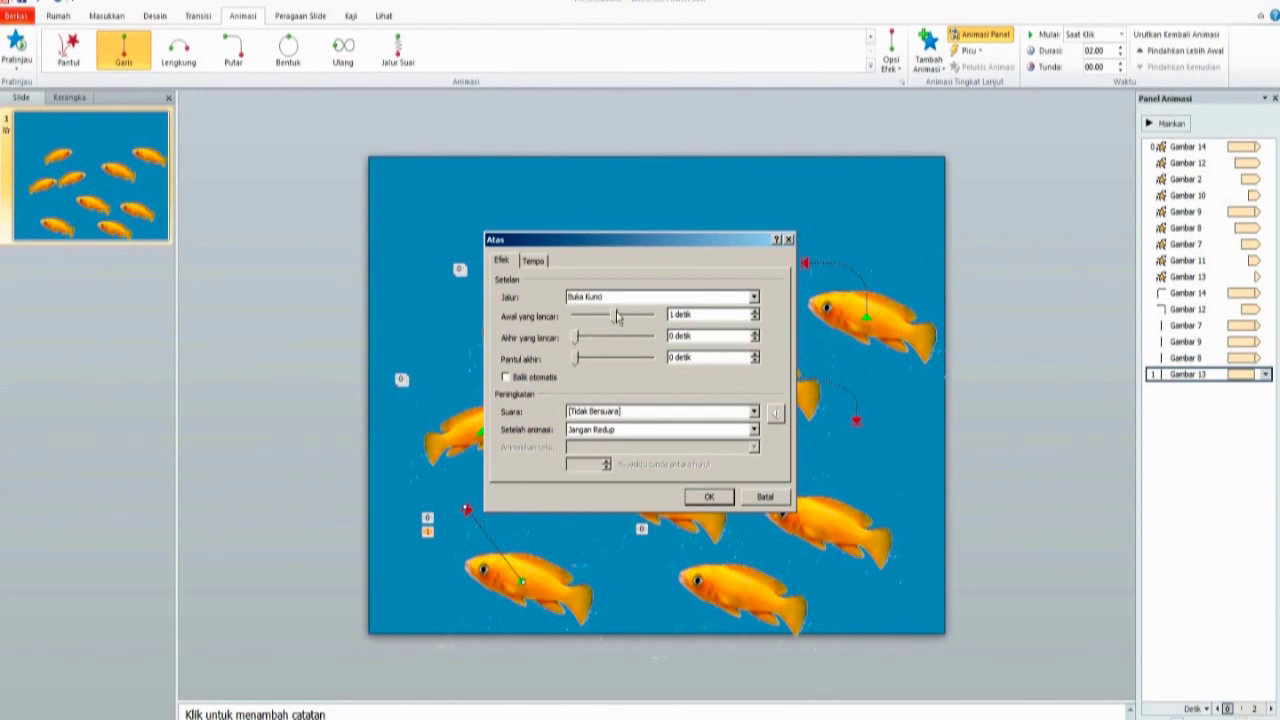
{"action": "left_click", "coordinate": [536, 261]}
{"action": "left_click", "coordinate": [628, 282]}
{"action": "left_click", "coordinate": [622, 313]}
{"action": "left_click", "coordinate": [628, 336]}
{"action": "left_click", "coordinate": [605, 413]}
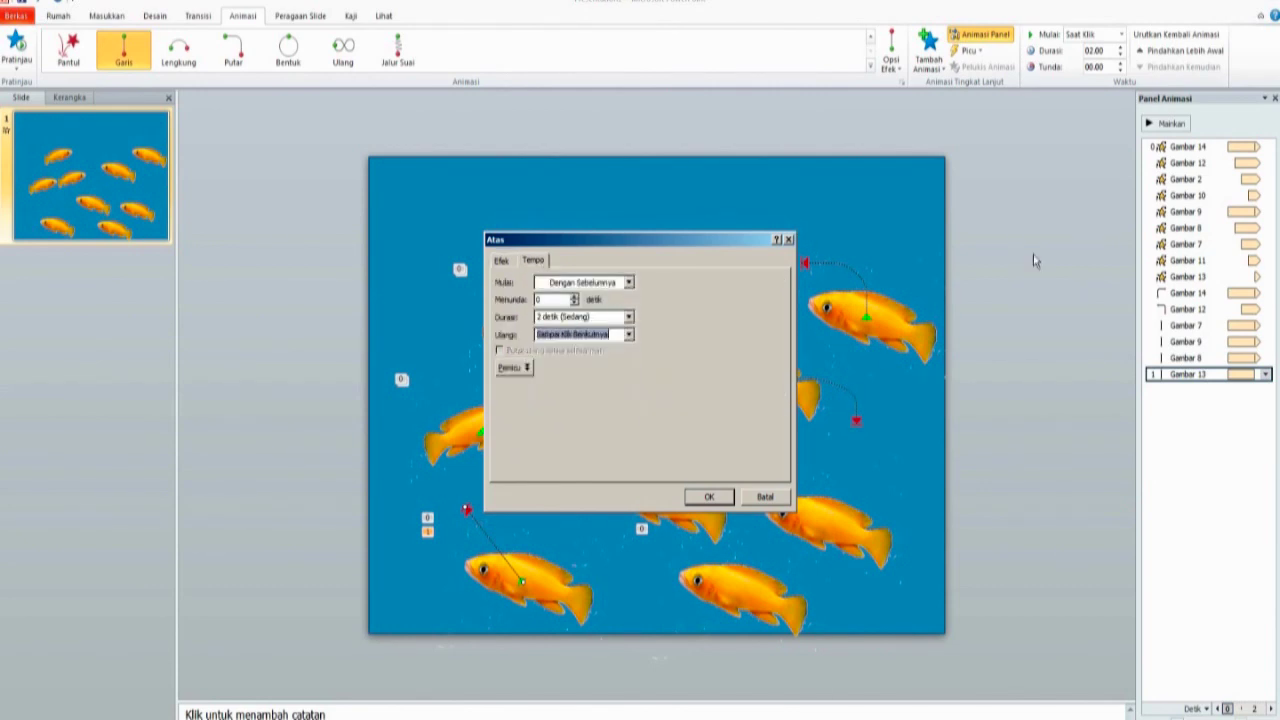
{"action": "left_click", "coordinate": [720, 498]}
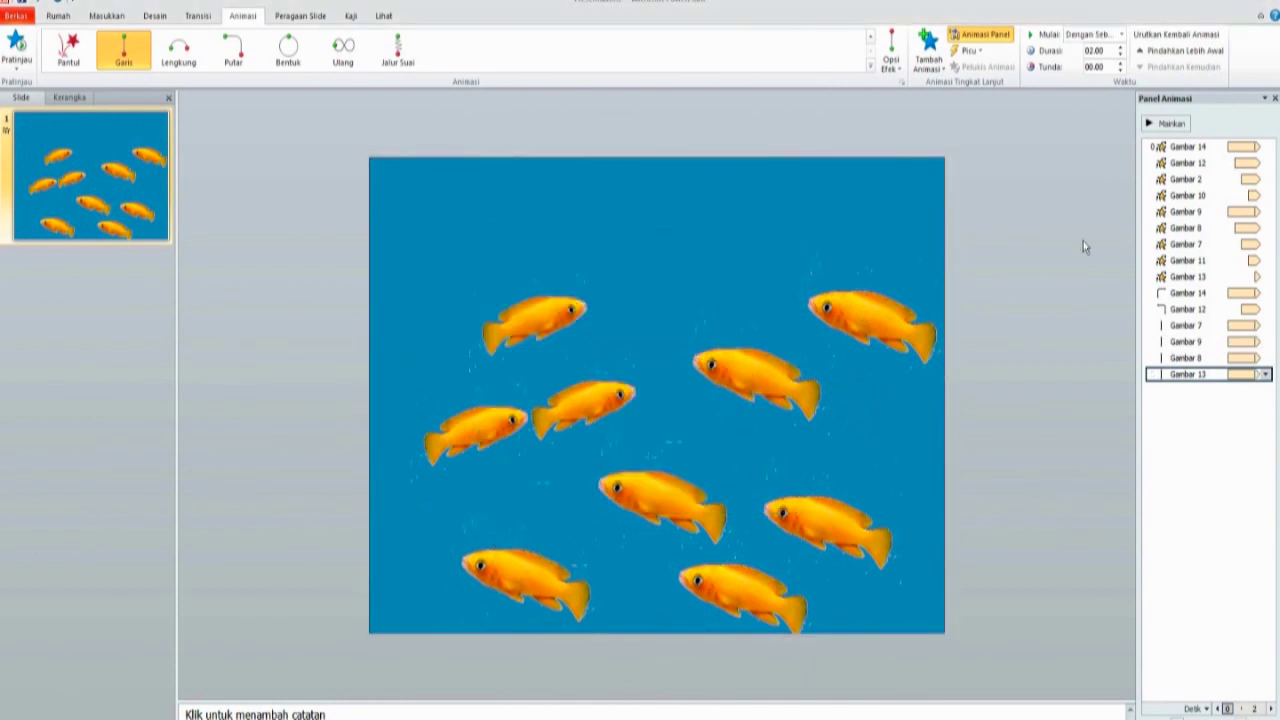
{"action": "left_click", "coordinate": [1149, 123]}
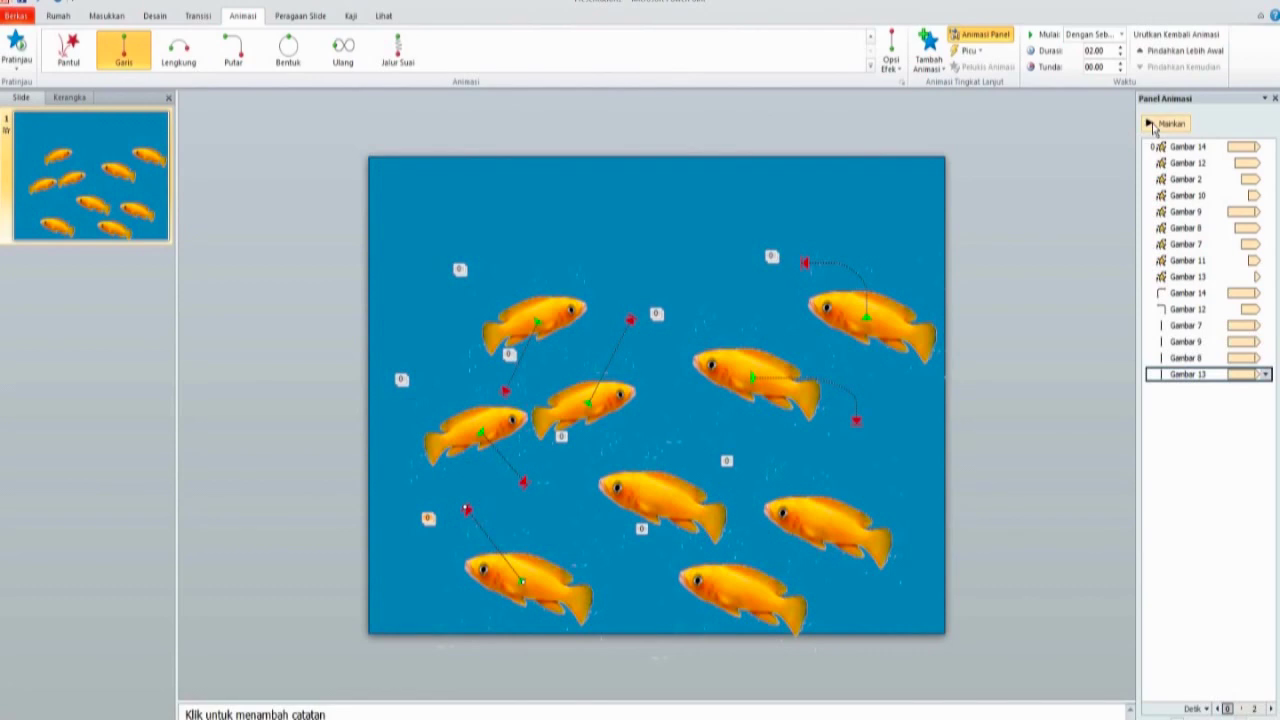
Step: Replay the preview, then give the bottom-centre fish Gambar 10 an Up motion path
{"action": "left_click", "coordinate": [1152, 124]}
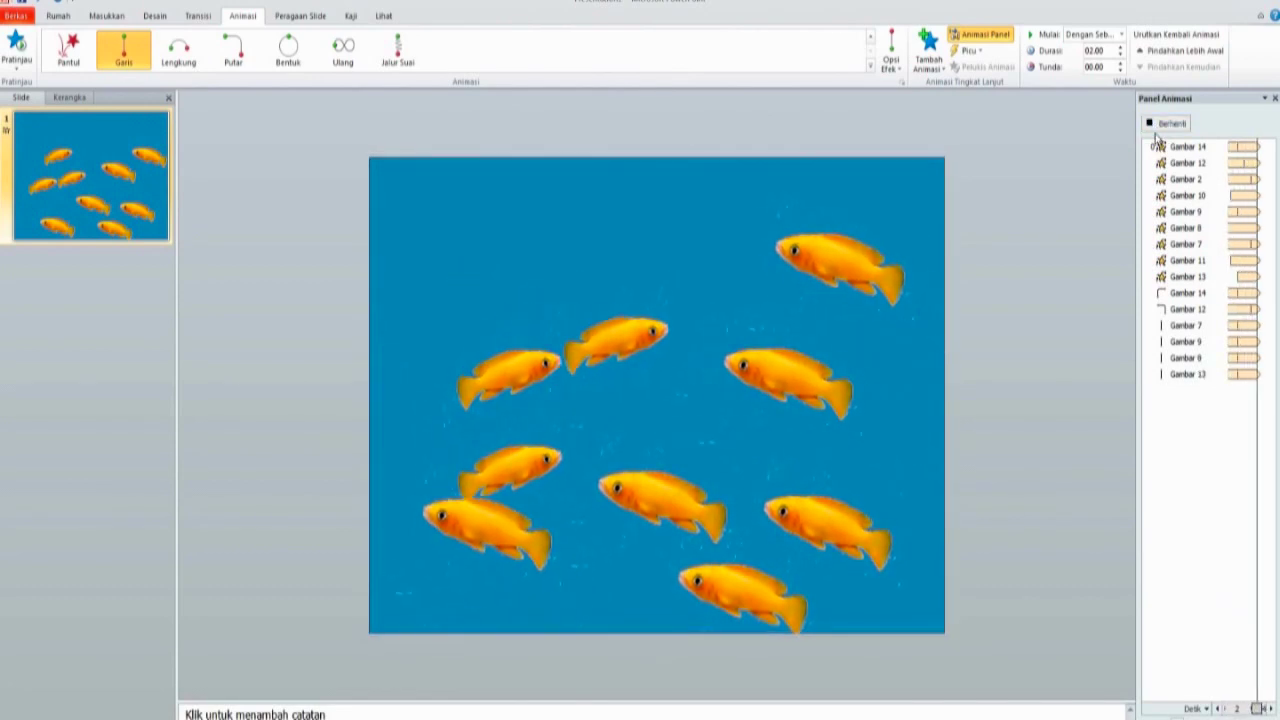
{"action": "left_click", "coordinate": [750, 594]}
{"action": "left_click", "coordinate": [928, 50]}
{"action": "left_click", "coordinate": [985, 660]}
{"action": "left_click", "coordinate": [545, 444]}
{"action": "left_click", "coordinate": [679, 527]}
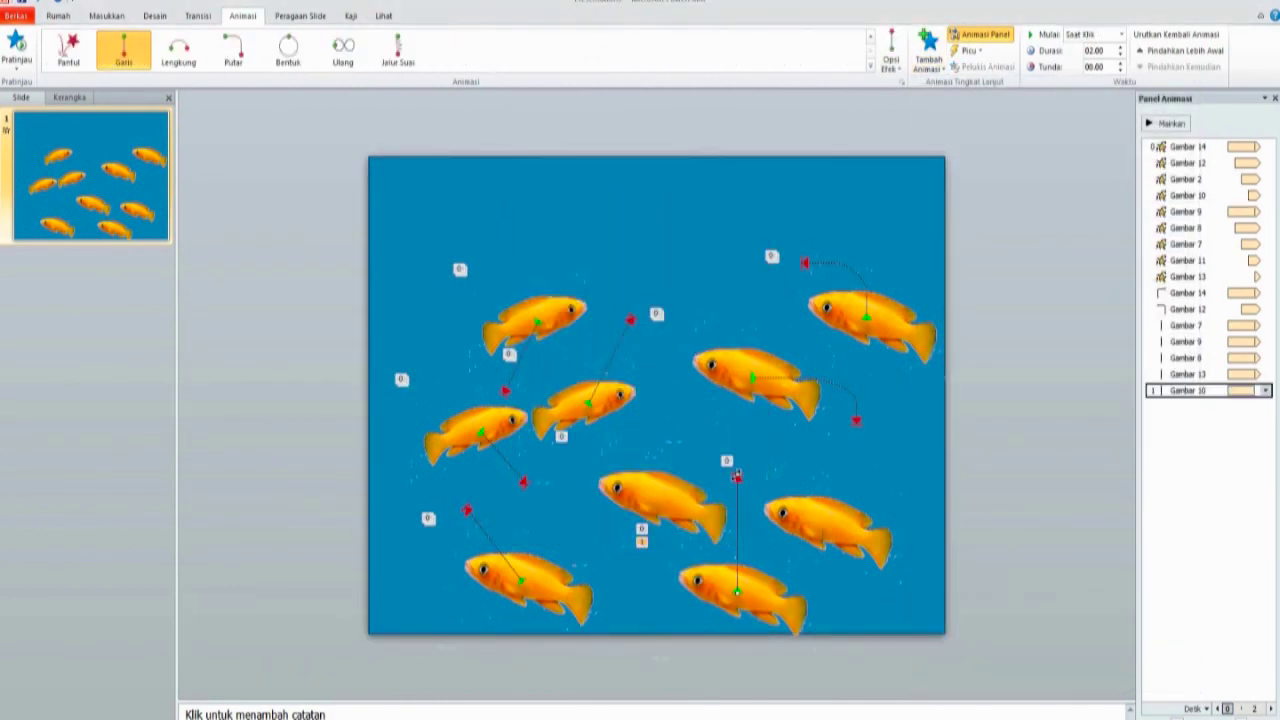
Step: Set Gambar 10's path to smooth end 0, start With Previous, repeat Until Next Click
{"action": "left_click", "coordinate": [1265, 391]}
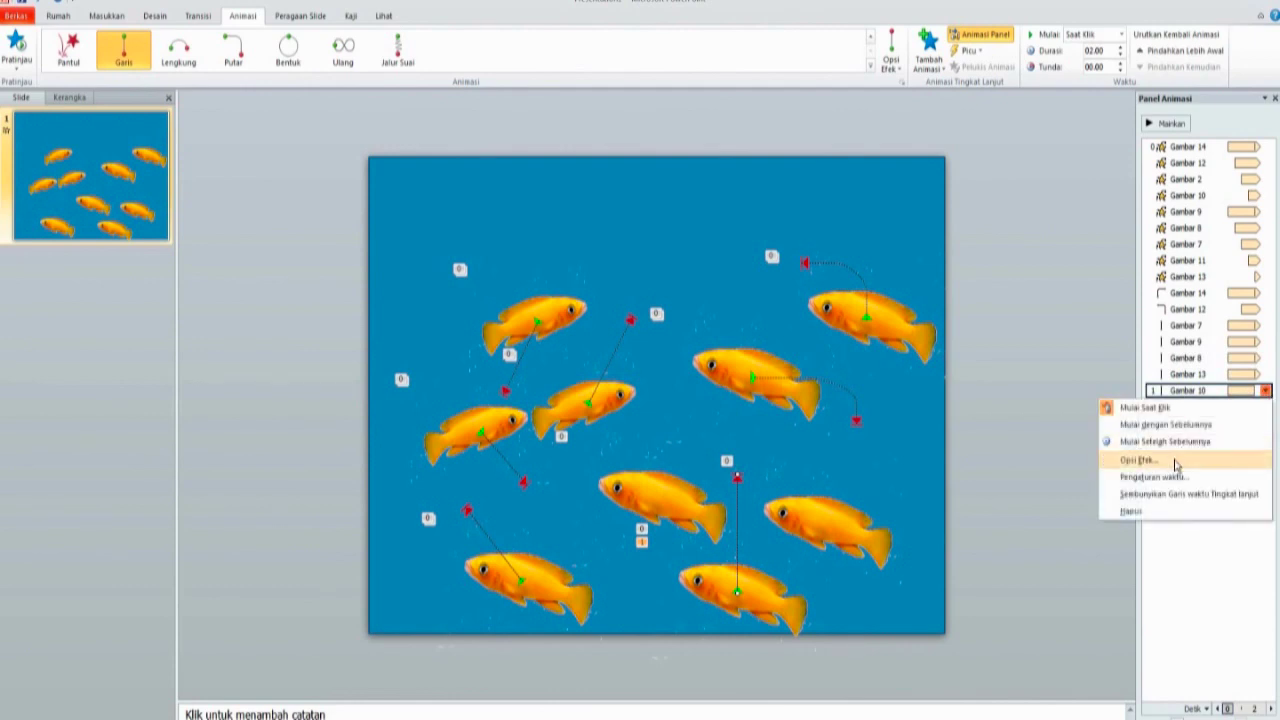
{"action": "left_click", "coordinate": [1255, 451]}
{"action": "left_click_drag", "start_coordinate": [613, 337], "coordinate": [576, 338]}
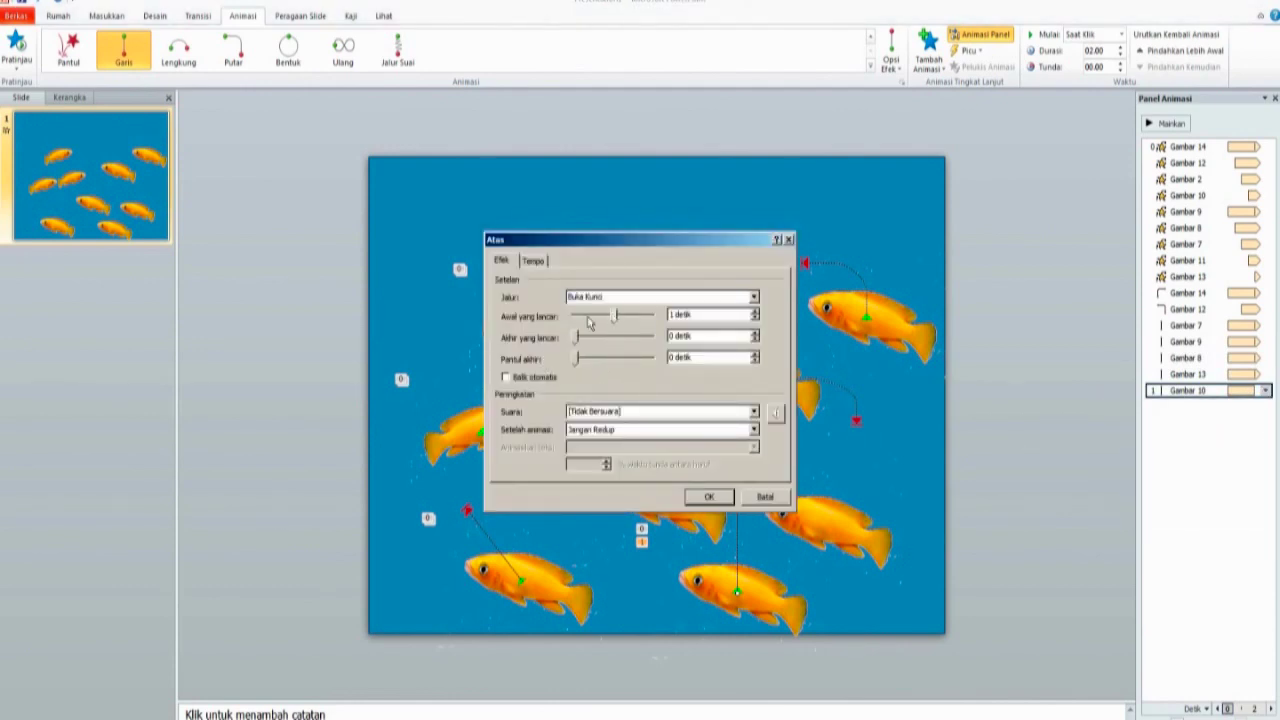
{"action": "left_click", "coordinate": [535, 261]}
{"action": "left_click", "coordinate": [627, 283]}
{"action": "left_click", "coordinate": [621, 318]}
{"action": "left_click", "coordinate": [628, 335]}
{"action": "left_click", "coordinate": [632, 410]}
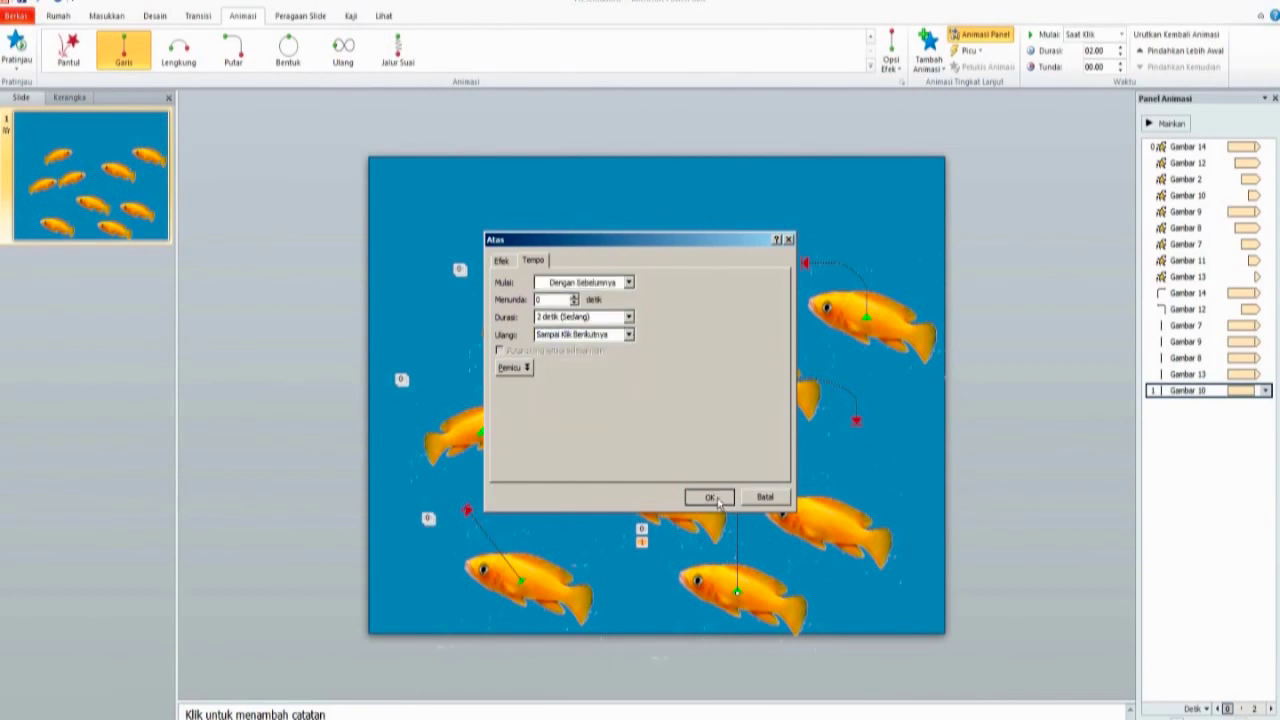
{"action": "left_click", "coordinate": [709, 497]}
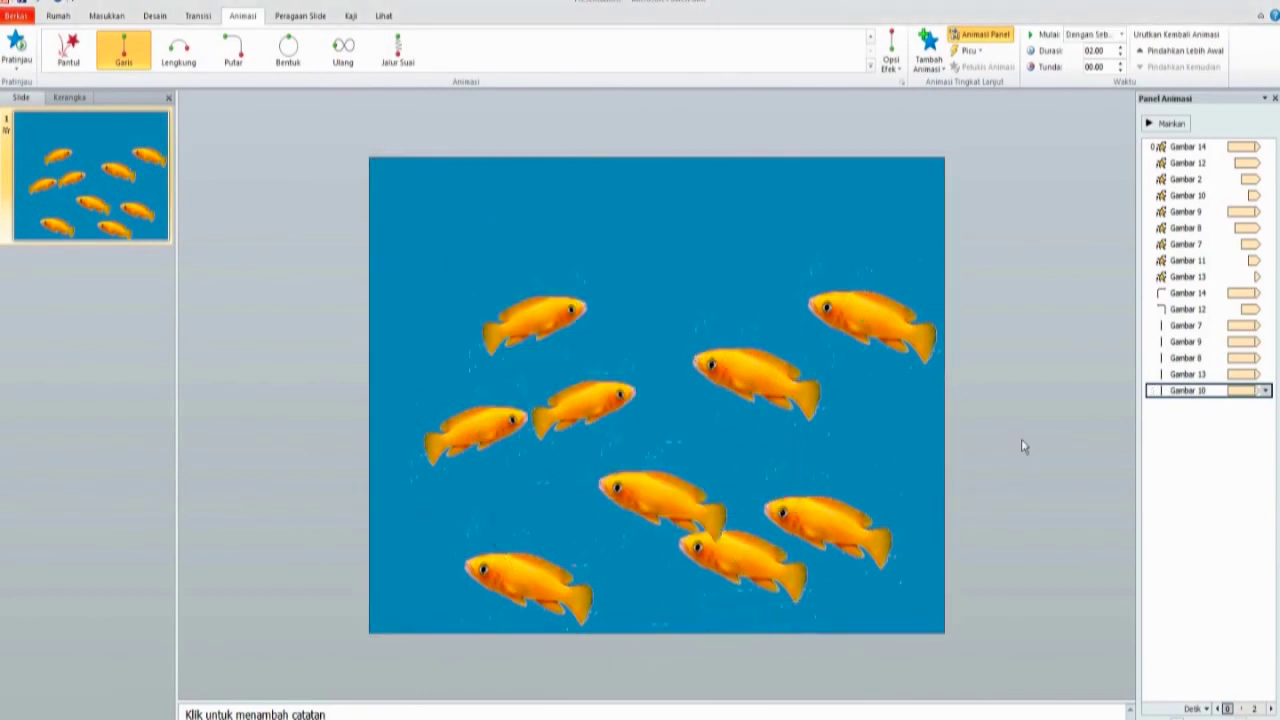
{"action": "left_click", "coordinate": [638, 493]}
Step: Add an Up motion path to the middle fish, Gambar 11
{"action": "left_click", "coordinate": [943, 77]}
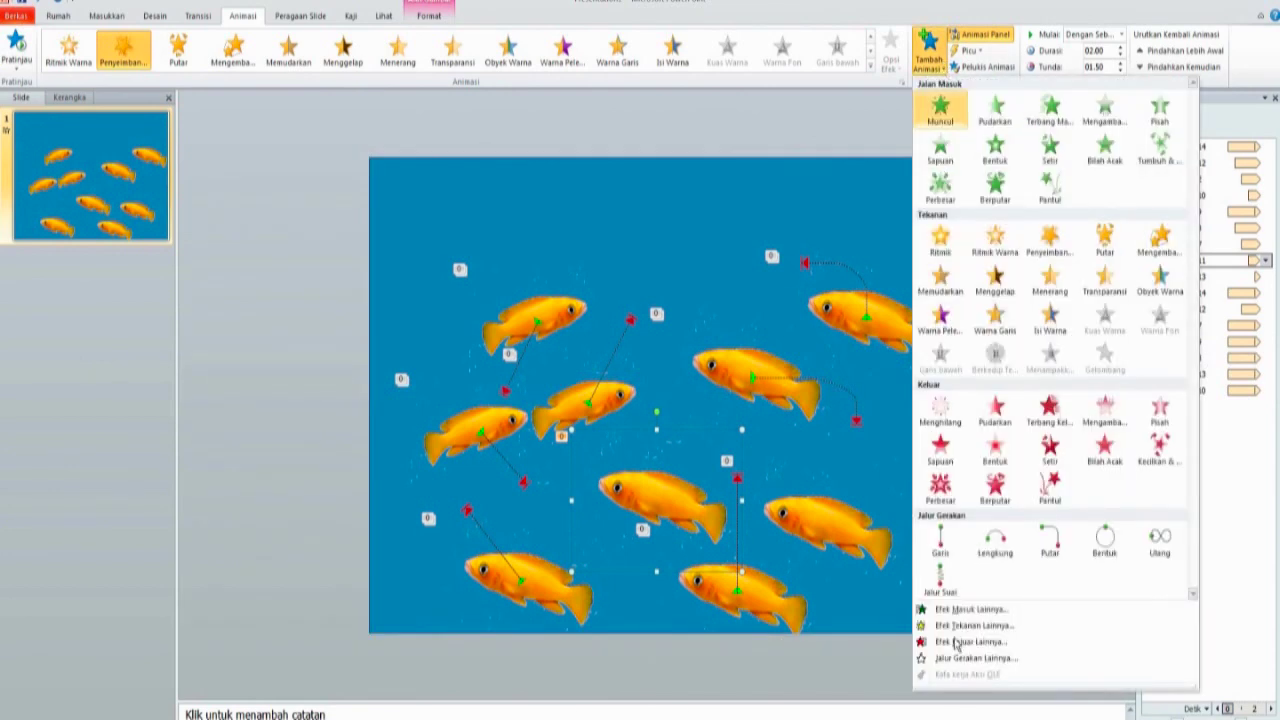
{"action": "left_click", "coordinate": [960, 658]}
{"action": "left_click", "coordinate": [543, 445]}
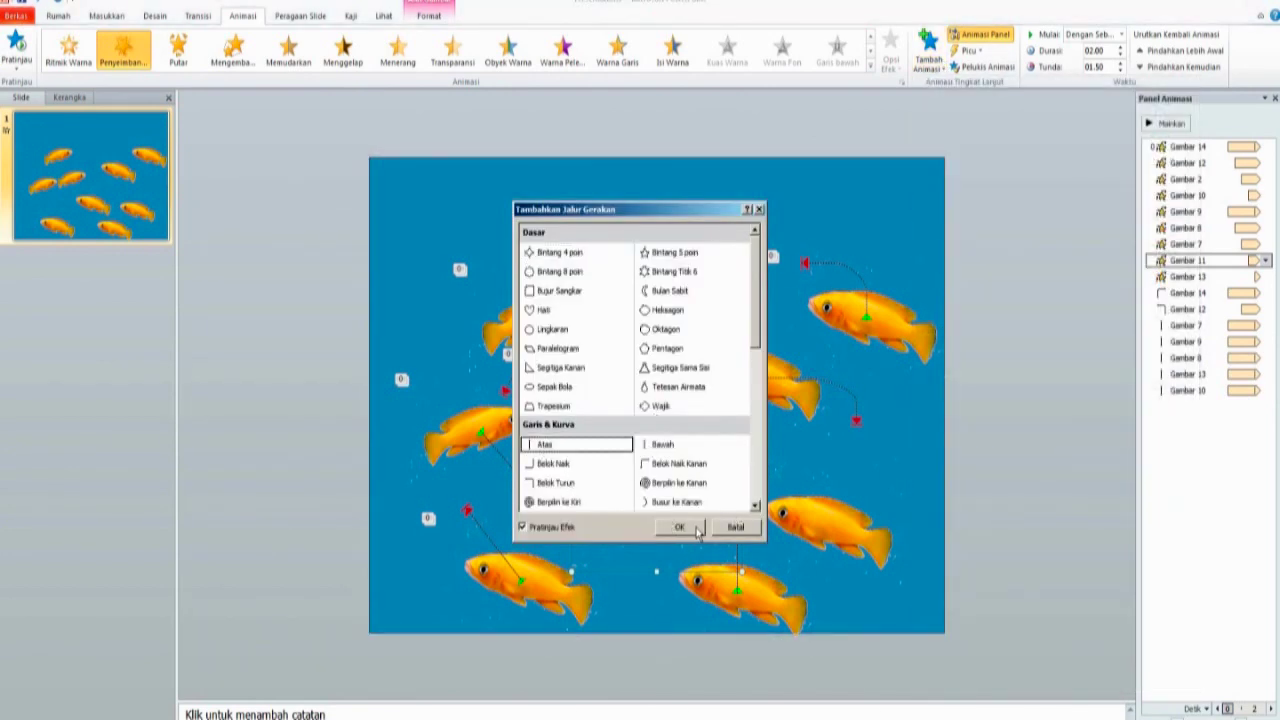
{"action": "left_click", "coordinate": [679, 527]}
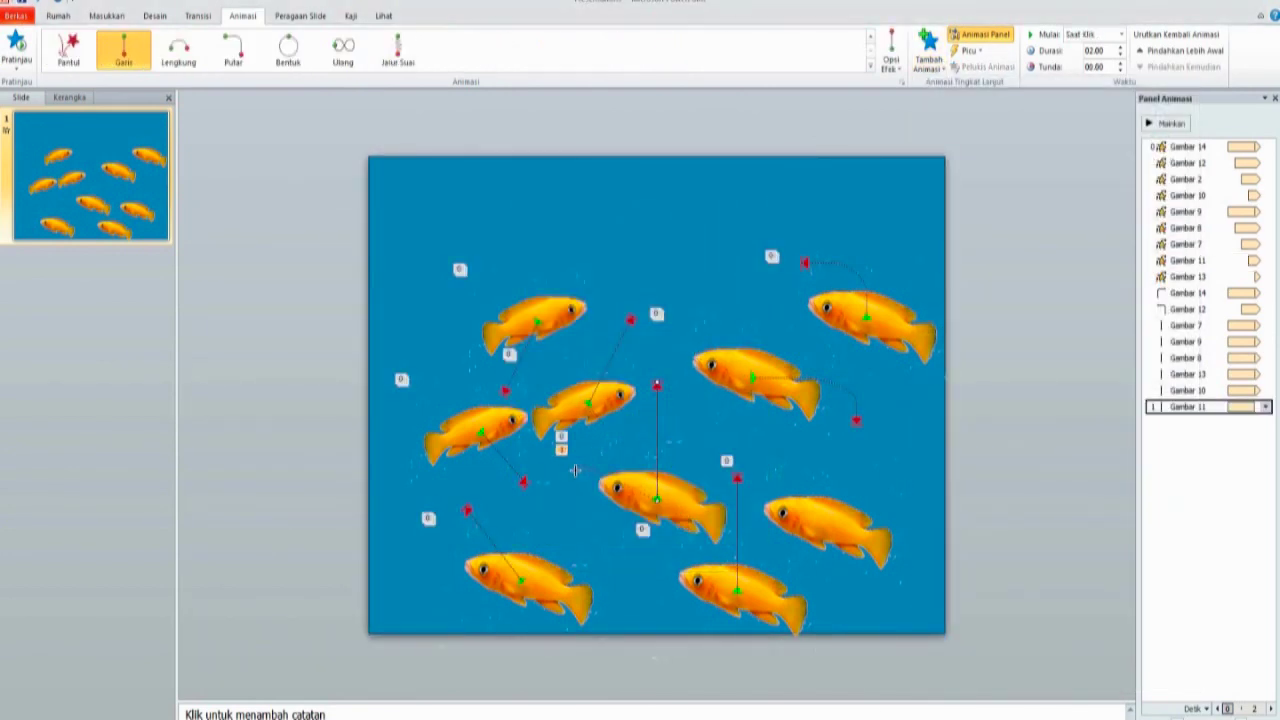
Step: Time Gambar 11's path to start With Previous and repeat Until Next Click, then preview
{"action": "left_click", "coordinate": [1267, 407]}
{"action": "left_click", "coordinate": [1130, 476]}
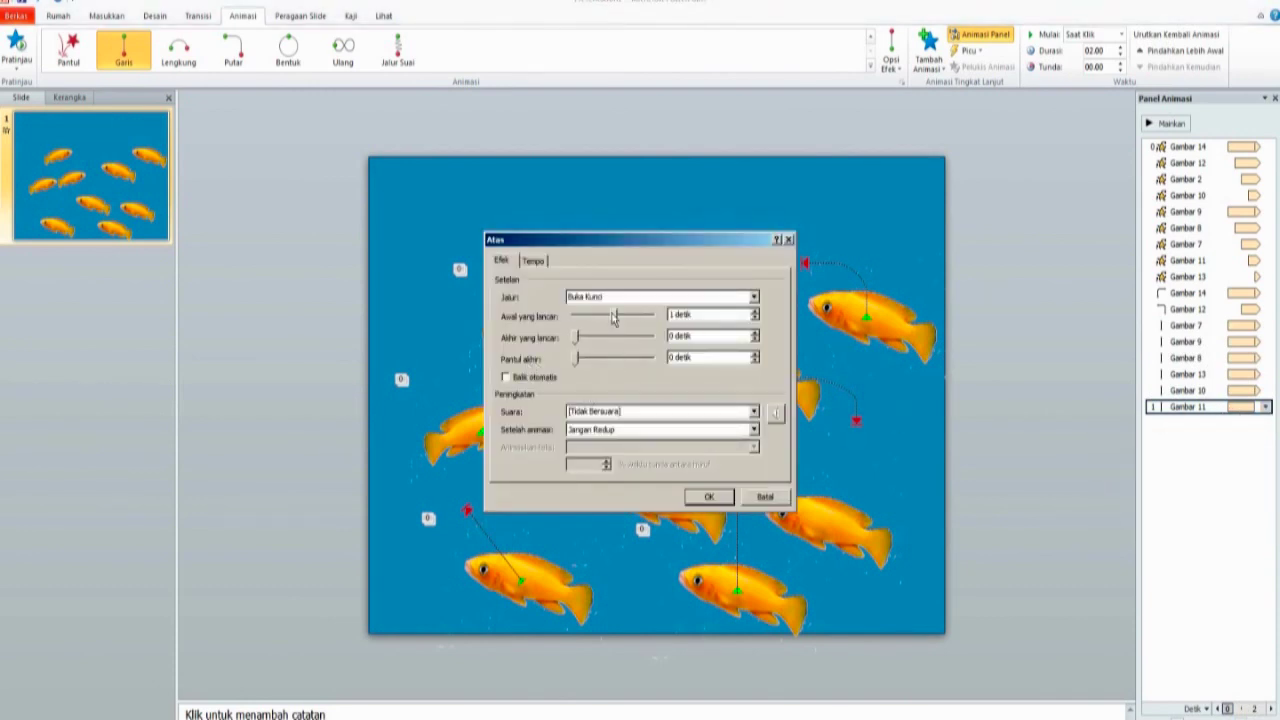
{"action": "left_click", "coordinate": [533, 260]}
{"action": "left_click", "coordinate": [628, 282]}
{"action": "left_click", "coordinate": [626, 306]}
{"action": "left_click", "coordinate": [628, 334]}
{"action": "left_click", "coordinate": [570, 412]}
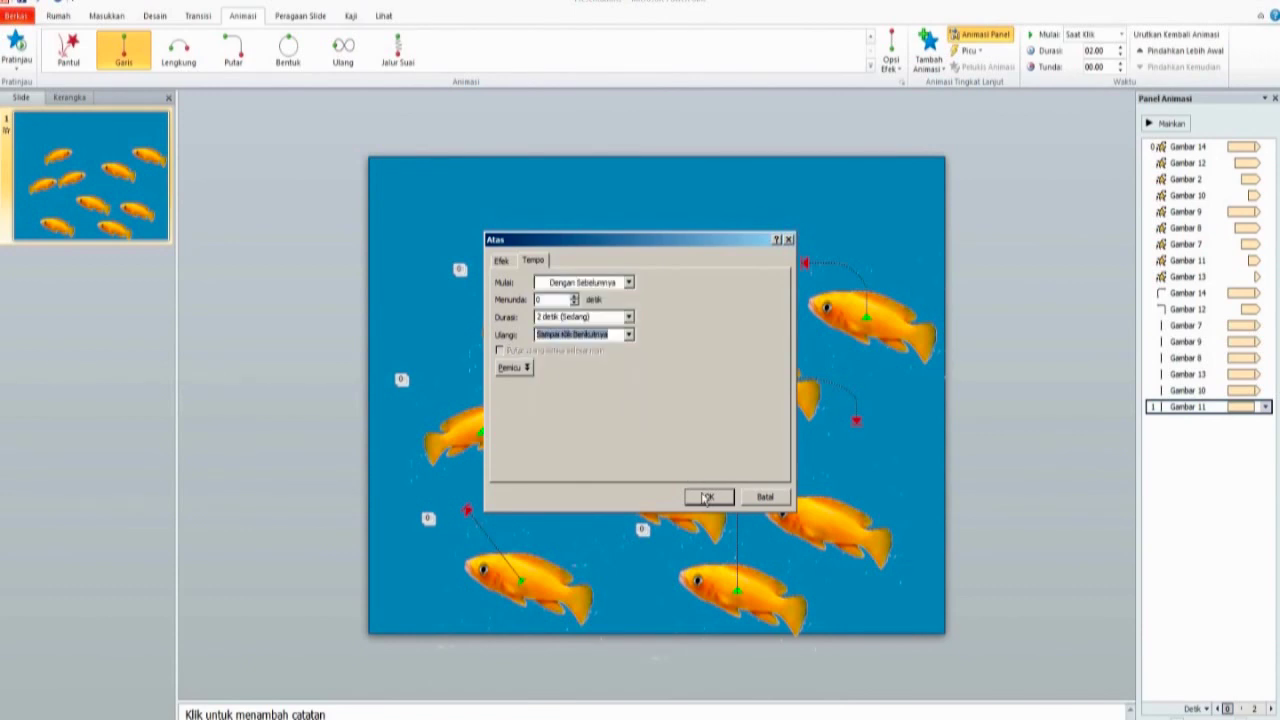
{"action": "left_click", "coordinate": [708, 497]}
{"action": "left_click", "coordinate": [1156, 124]}
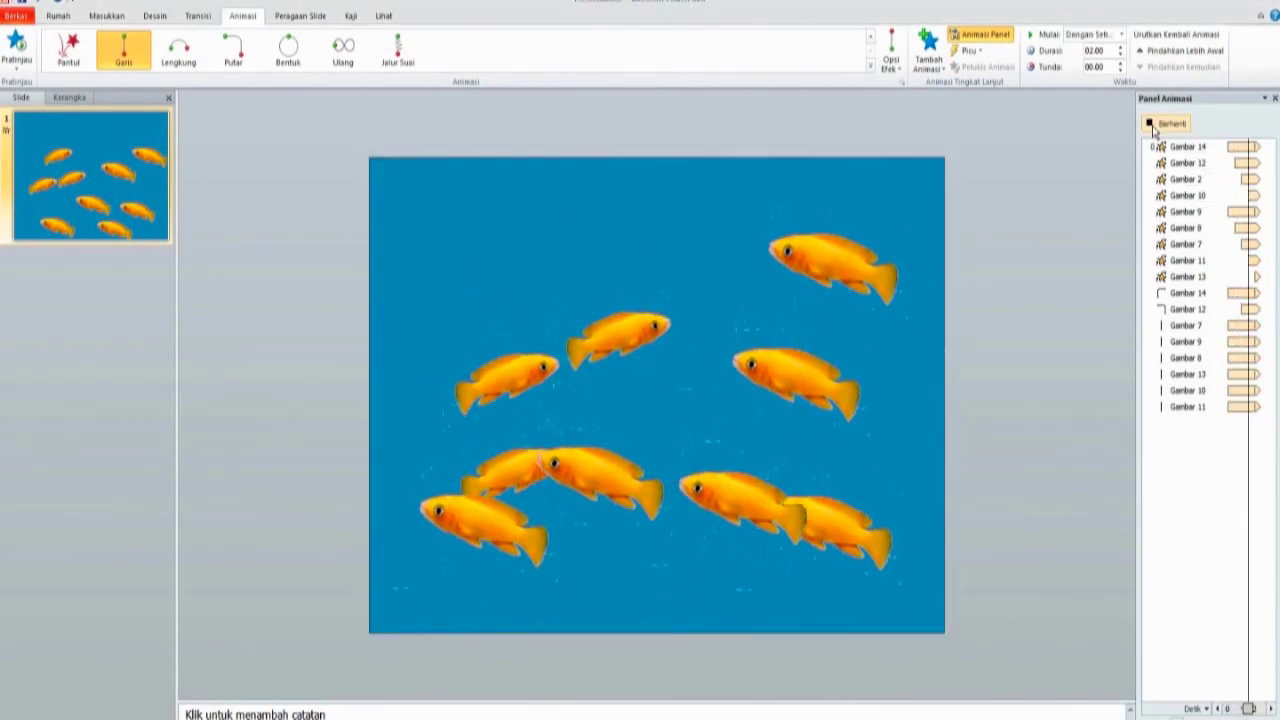
{"action": "left_click", "coordinate": [846, 525]}
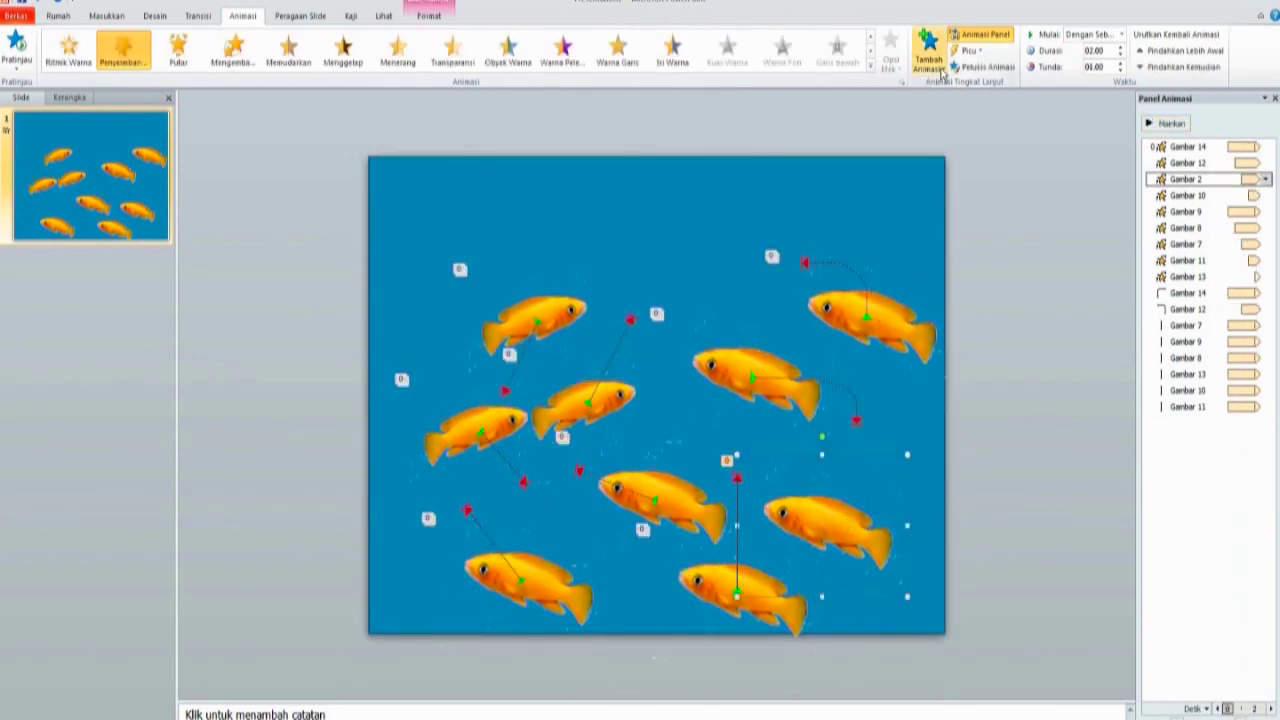
Step: Add an Up motion path to the lower-right fish, Gambar 2
{"action": "left_click", "coordinate": [928, 55]}
{"action": "left_click", "coordinate": [975, 658]}
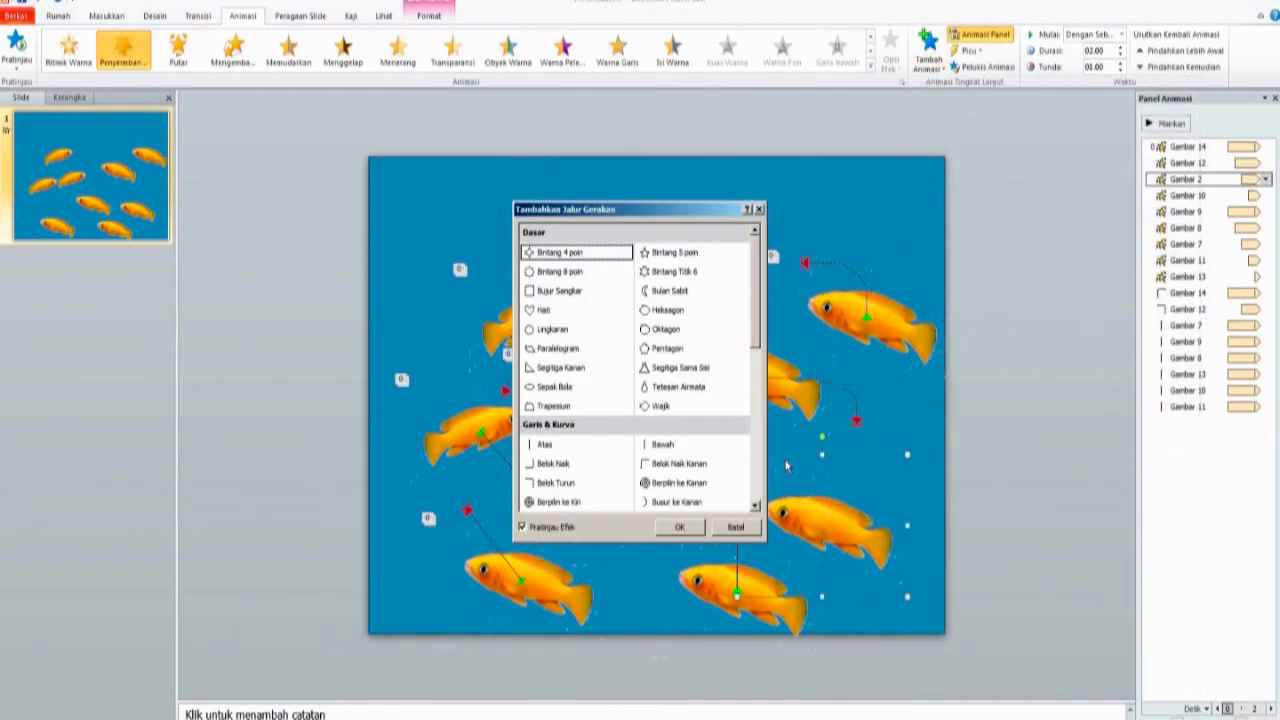
{"action": "left_click", "coordinate": [556, 446]}
{"action": "left_click", "coordinate": [677, 526]}
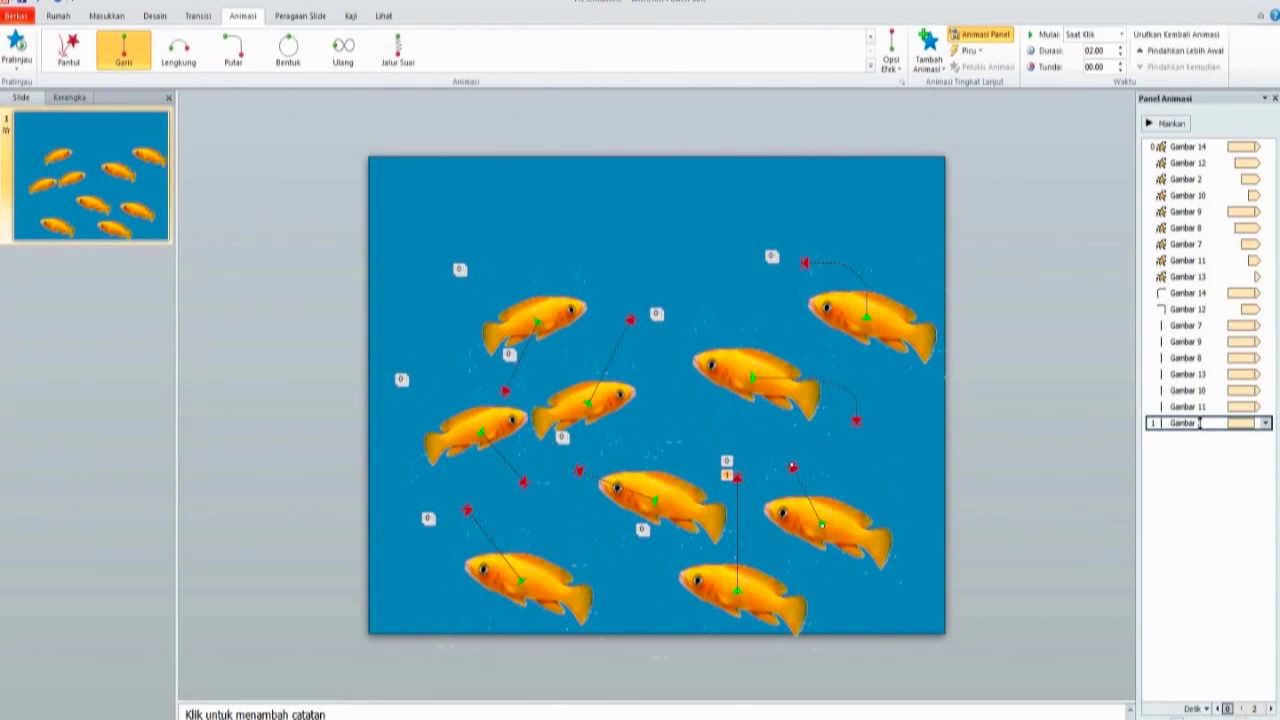
Step: Set Gambar 2's path to smooth end 0, With Previous, repeat Until Next Click, and preview
{"action": "left_click", "coordinate": [1266, 423]}
{"action": "left_click", "coordinate": [1120, 492]}
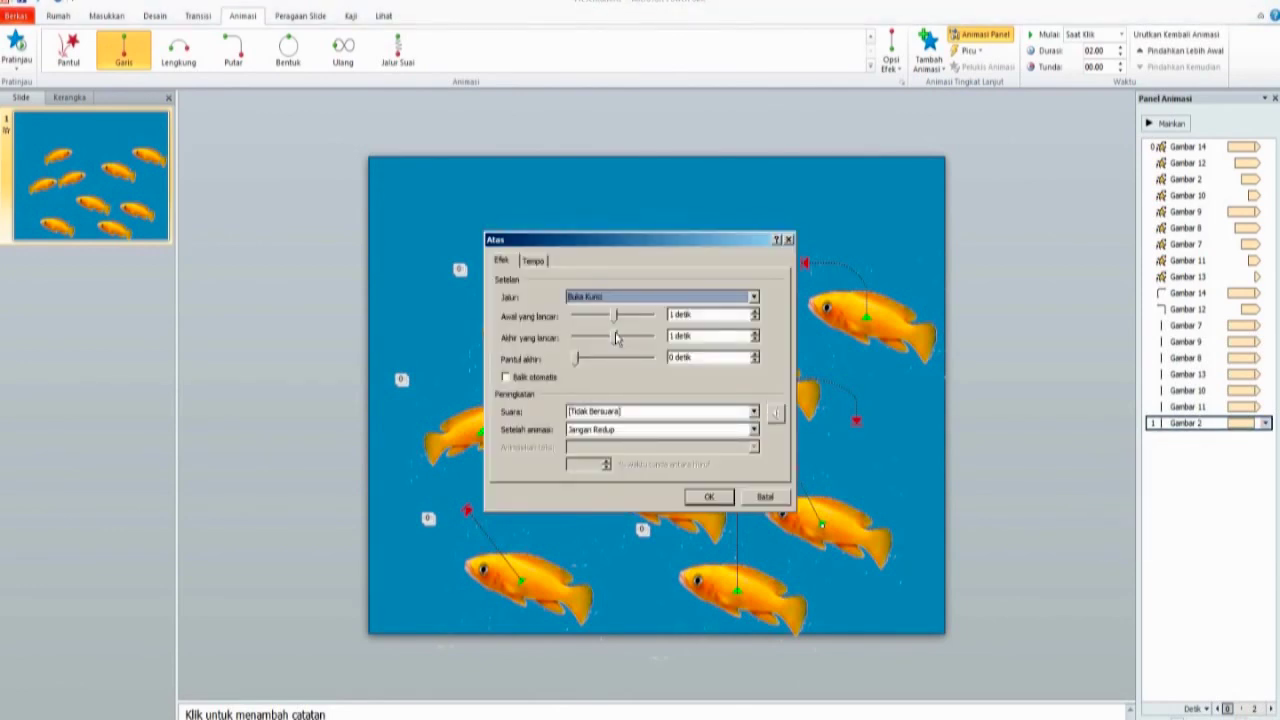
{"action": "left_click_drag", "start_coordinate": [617, 340], "coordinate": [576, 338]}
{"action": "left_click", "coordinate": [534, 261]}
{"action": "left_click", "coordinate": [629, 283]}
{"action": "left_click", "coordinate": [590, 303]}
{"action": "left_click", "coordinate": [630, 336]}
{"action": "left_click", "coordinate": [618, 404]}
{"action": "left_click", "coordinate": [712, 498]}
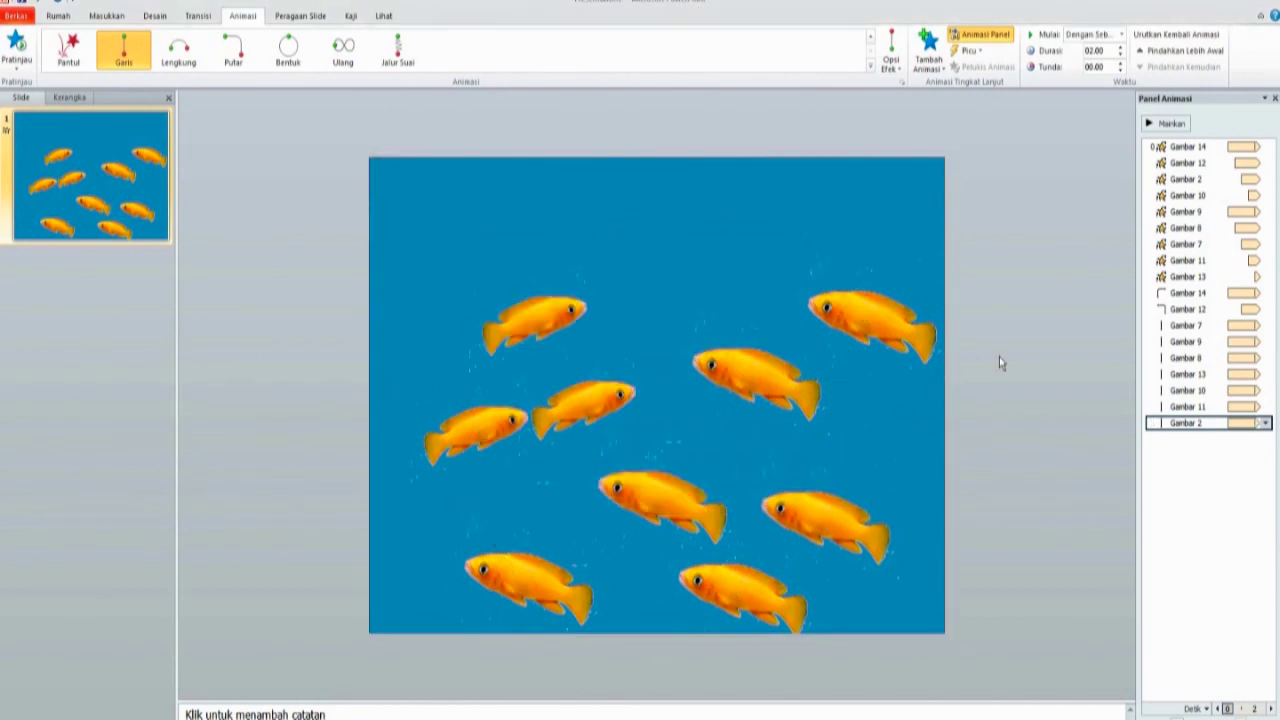
{"action": "left_click", "coordinate": [1149, 125]}
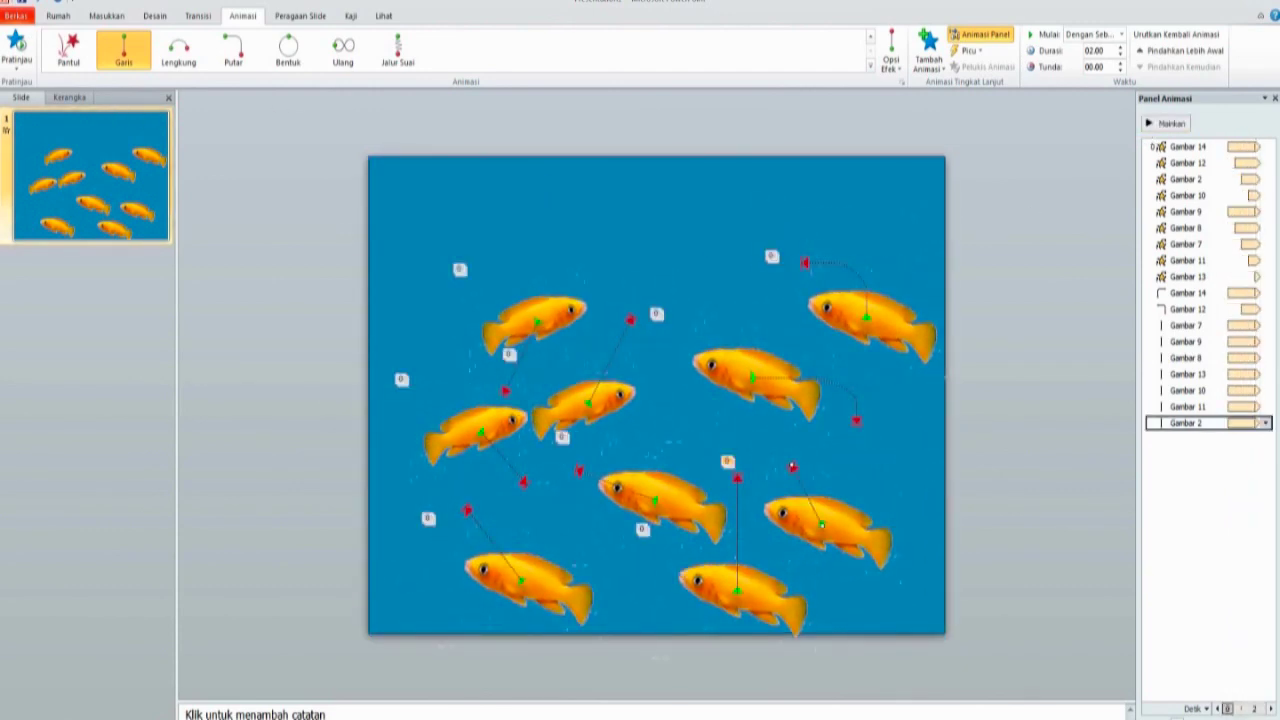
{"action": "left_click", "coordinate": [300, 16]}
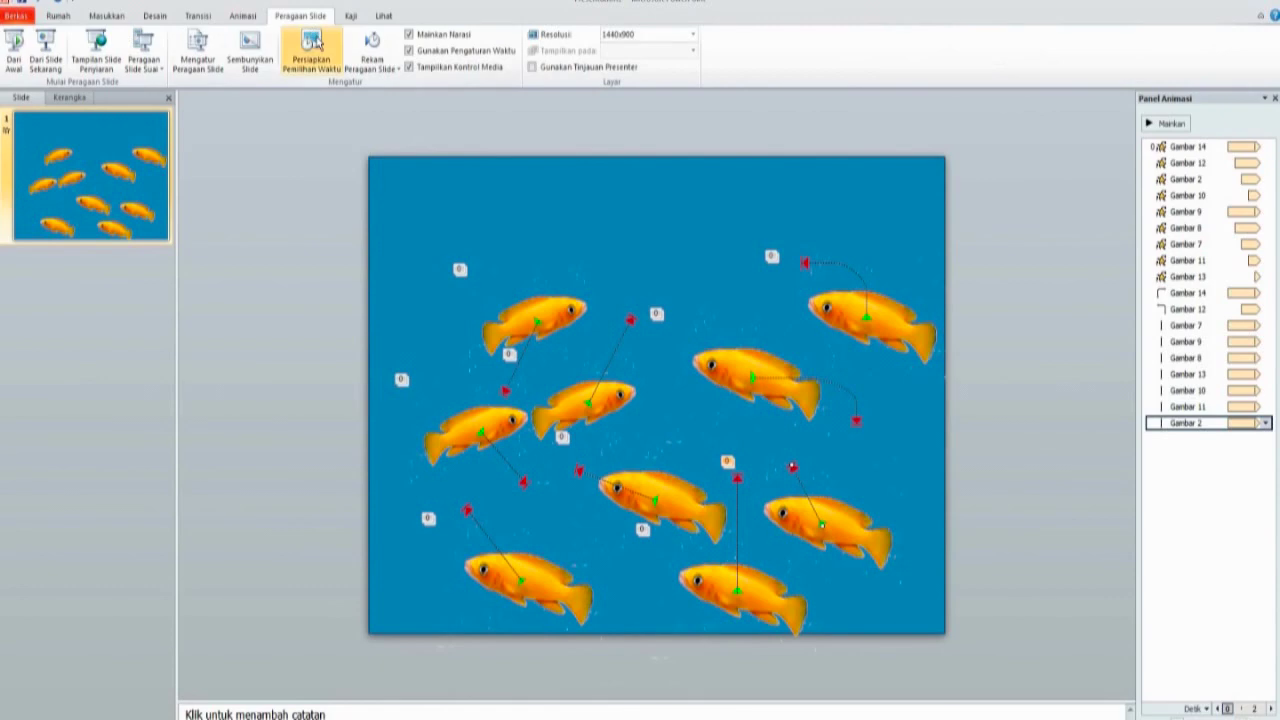
Step: Rehearse a 00:14 slide timing, then export the Windows Media Video EDIT IKAN to the Desktop
{"action": "left_click", "coordinate": [310, 45]}
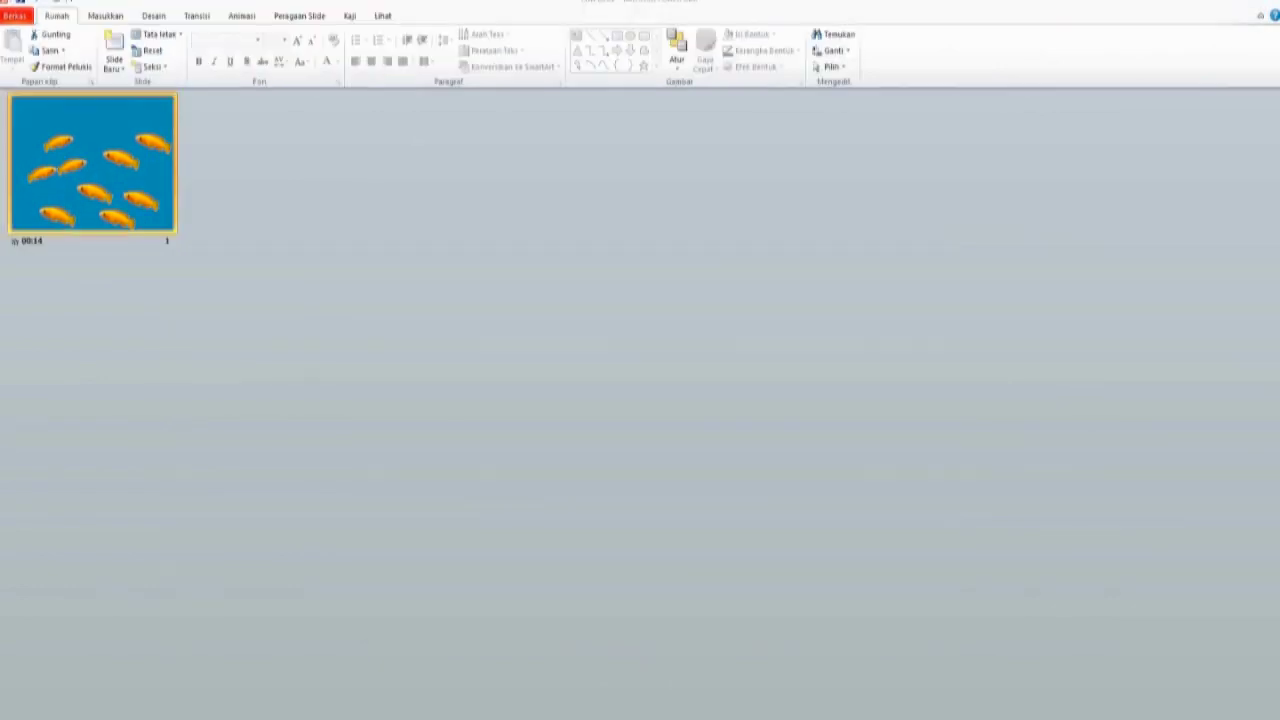
{"action": "left_click", "coordinate": [15, 16]}
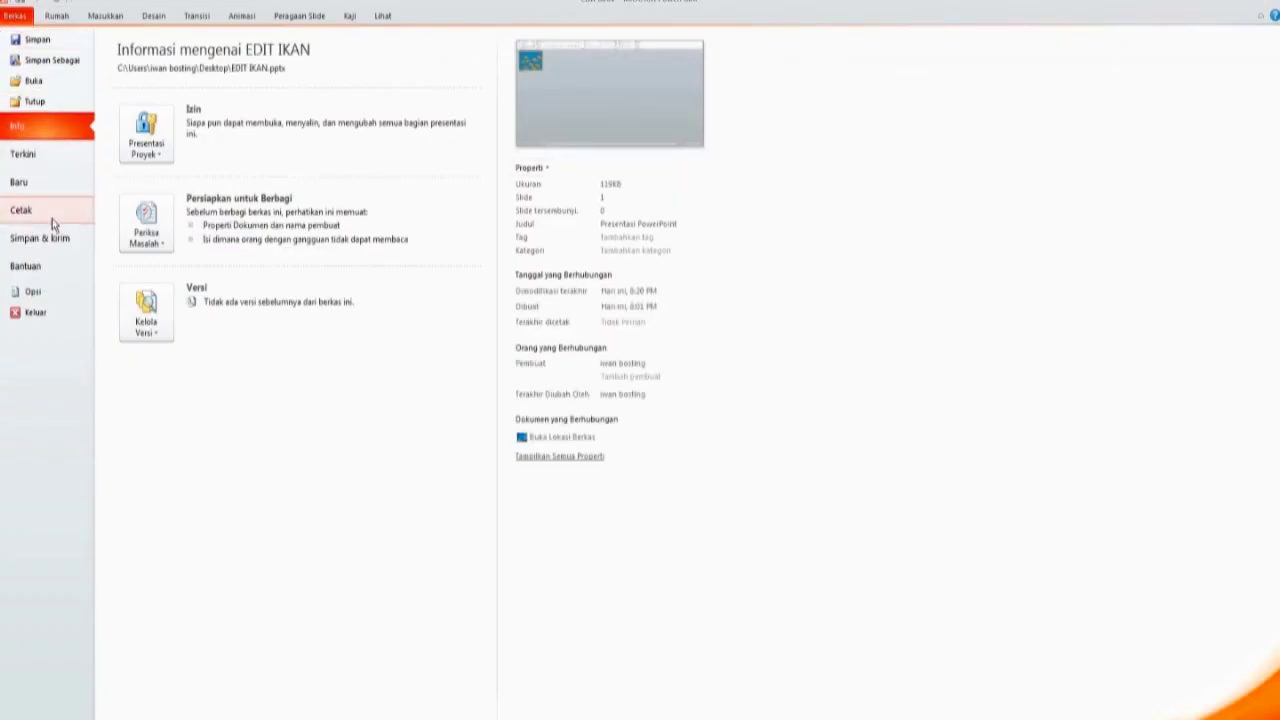
{"action": "left_click", "coordinate": [55, 240]}
{"action": "left_click", "coordinate": [170, 352]}
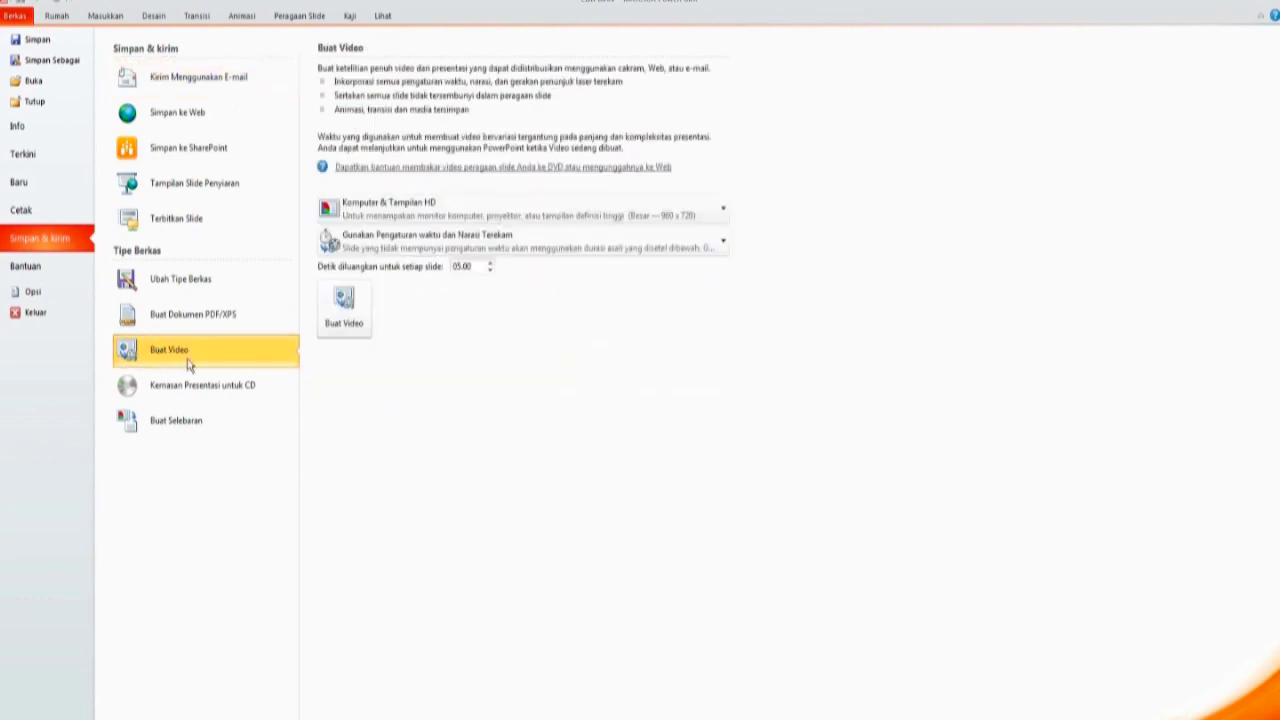
{"action": "left_click", "coordinate": [344, 310]}
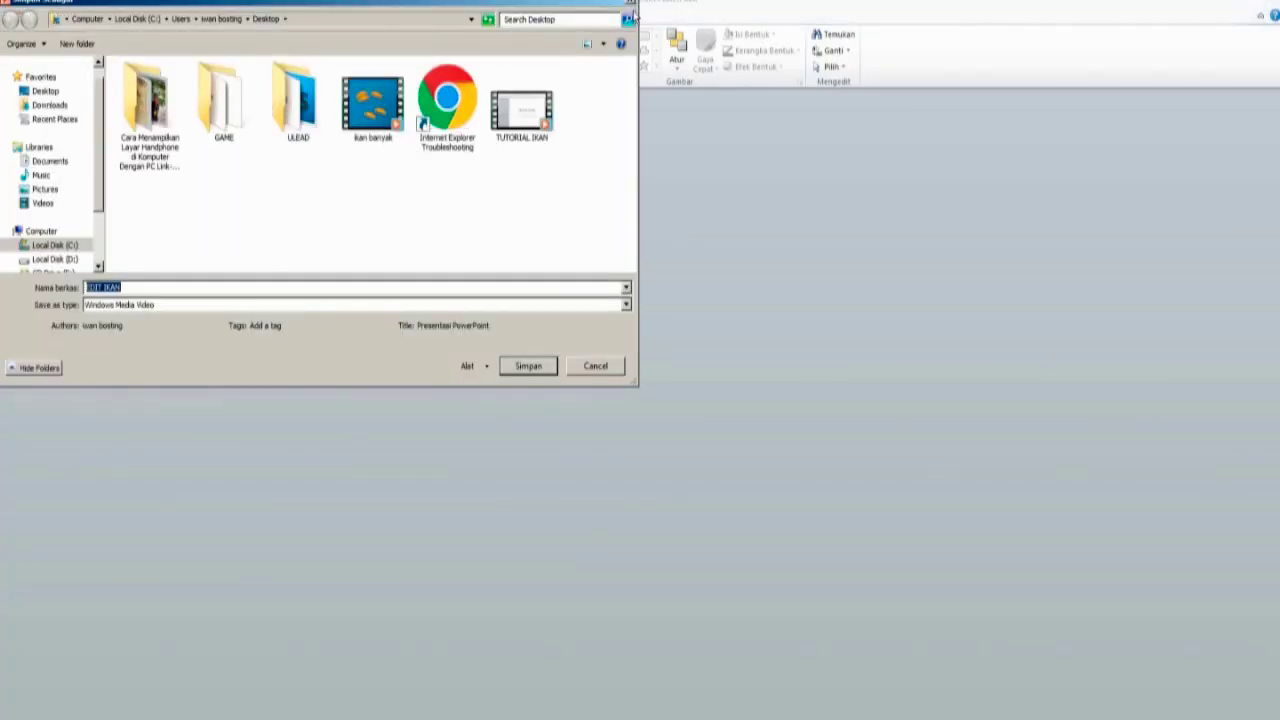
{"action": "left_click", "coordinate": [48, 92]}
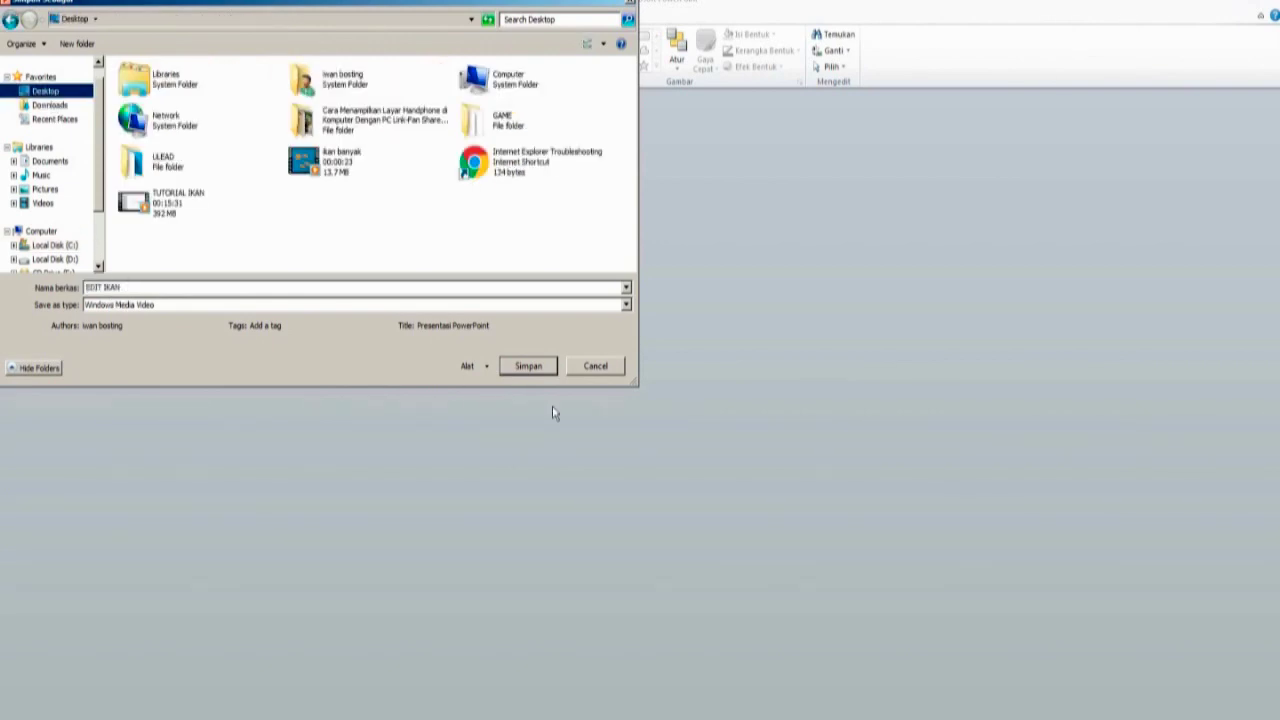
{"action": "left_click", "coordinate": [548, 368]}
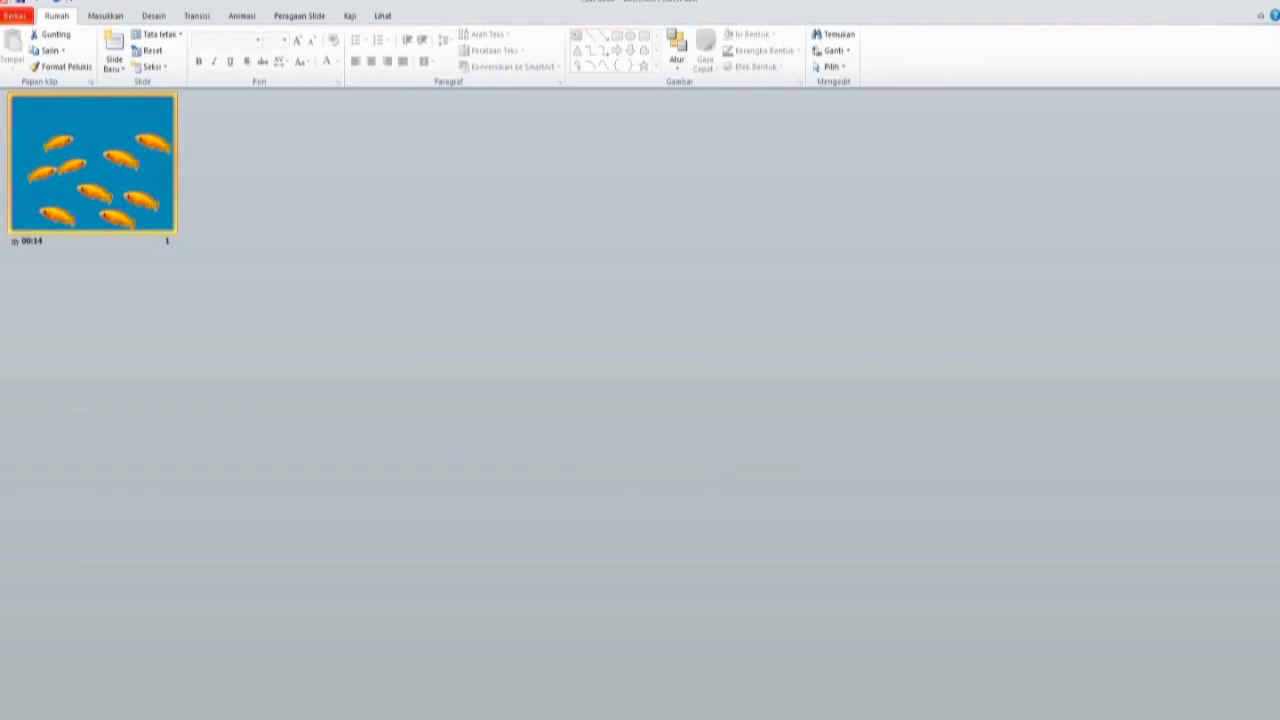